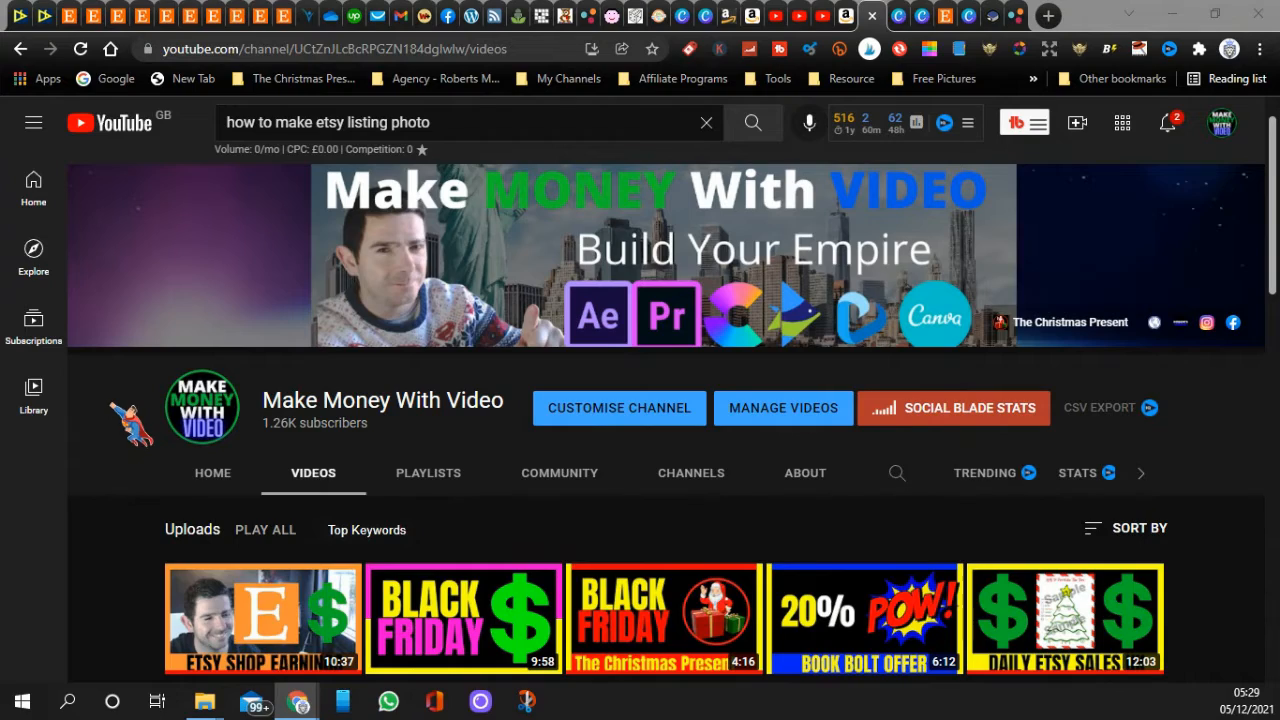
# - Look through the uploaded videos on the YouTube channel page
pyautogui.scroll(-3, 132, 436)
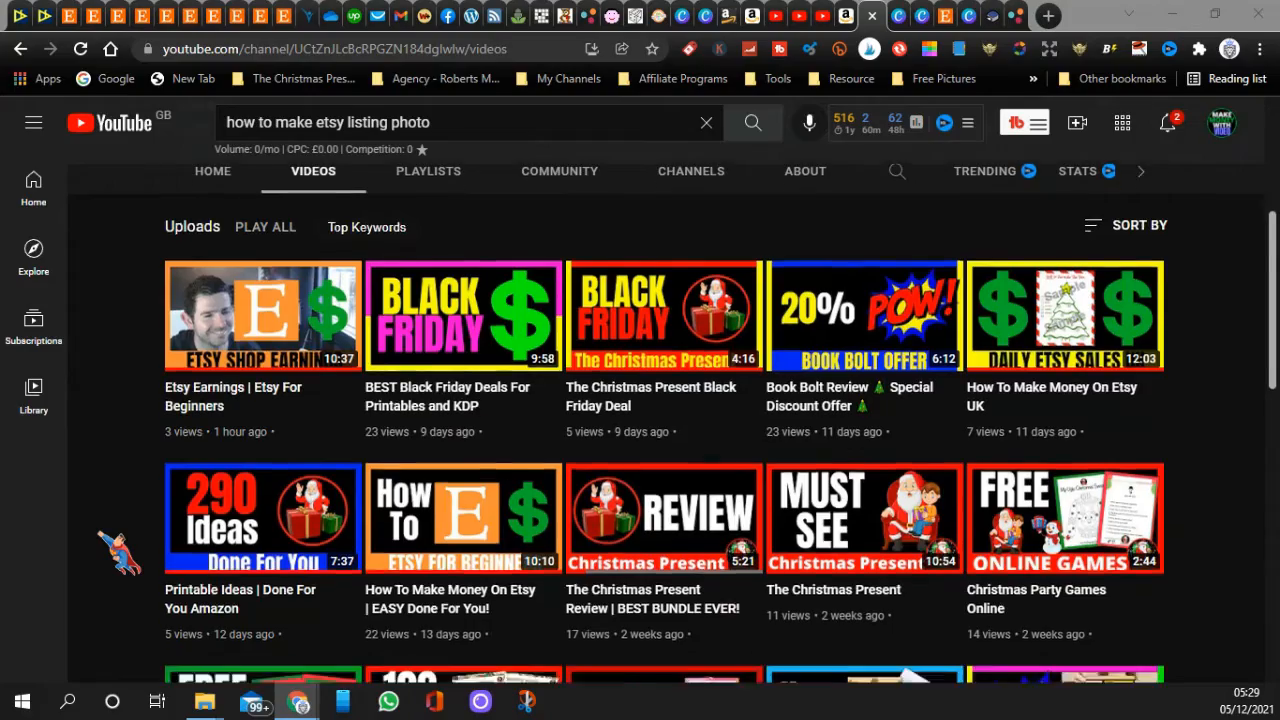
pyautogui.scroll(-4, 119, 553)
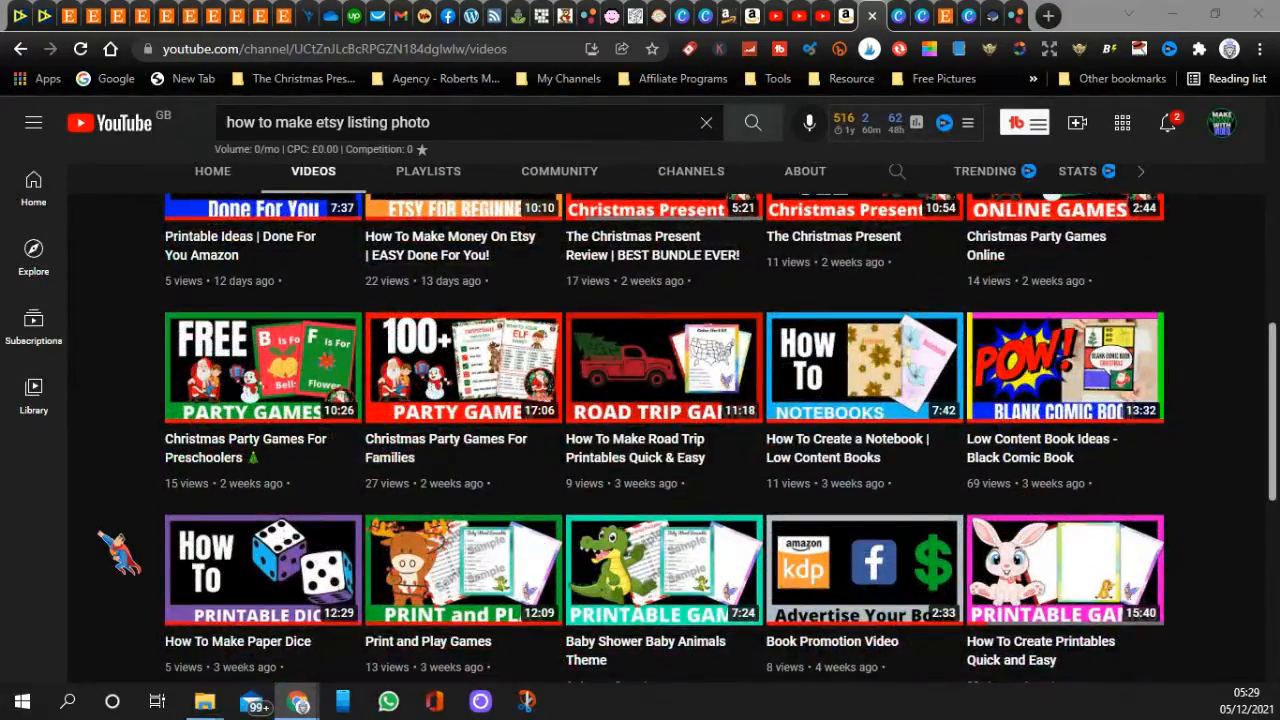
pyautogui.scroll(-2, 119, 553)
pyautogui.scroll(-2, 119, 553)
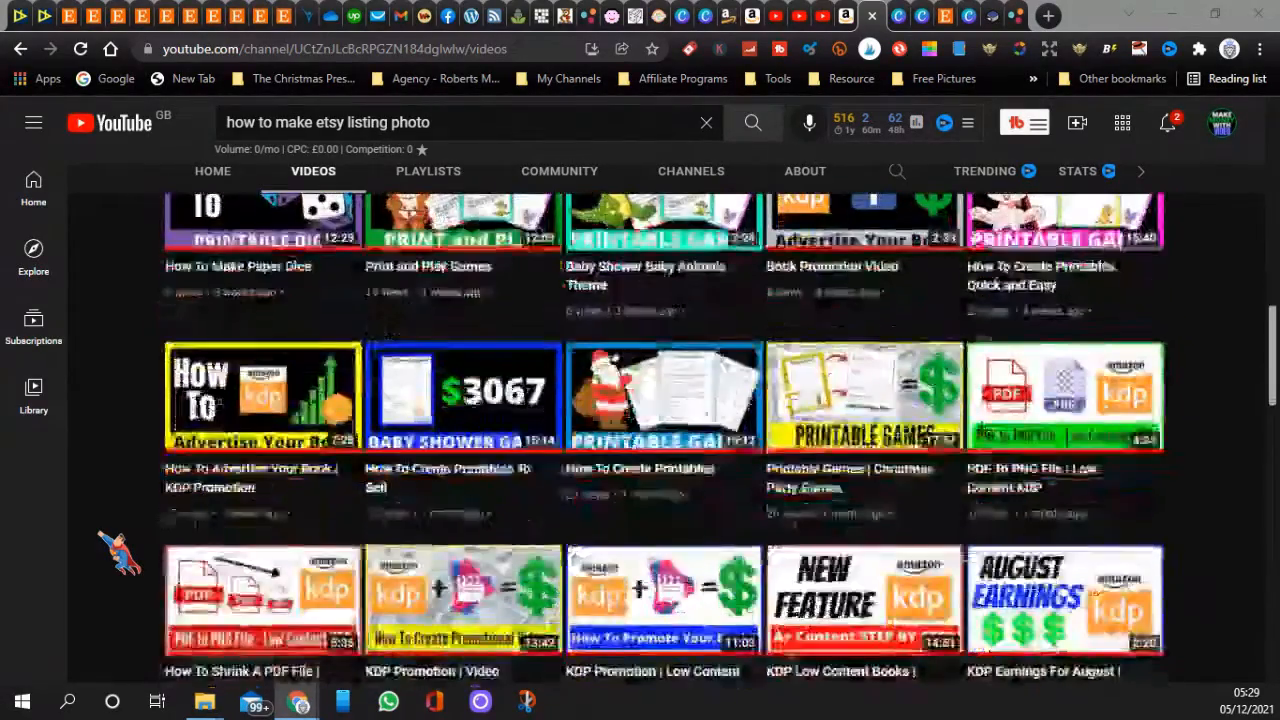
pyautogui.scroll(8, 119, 553)
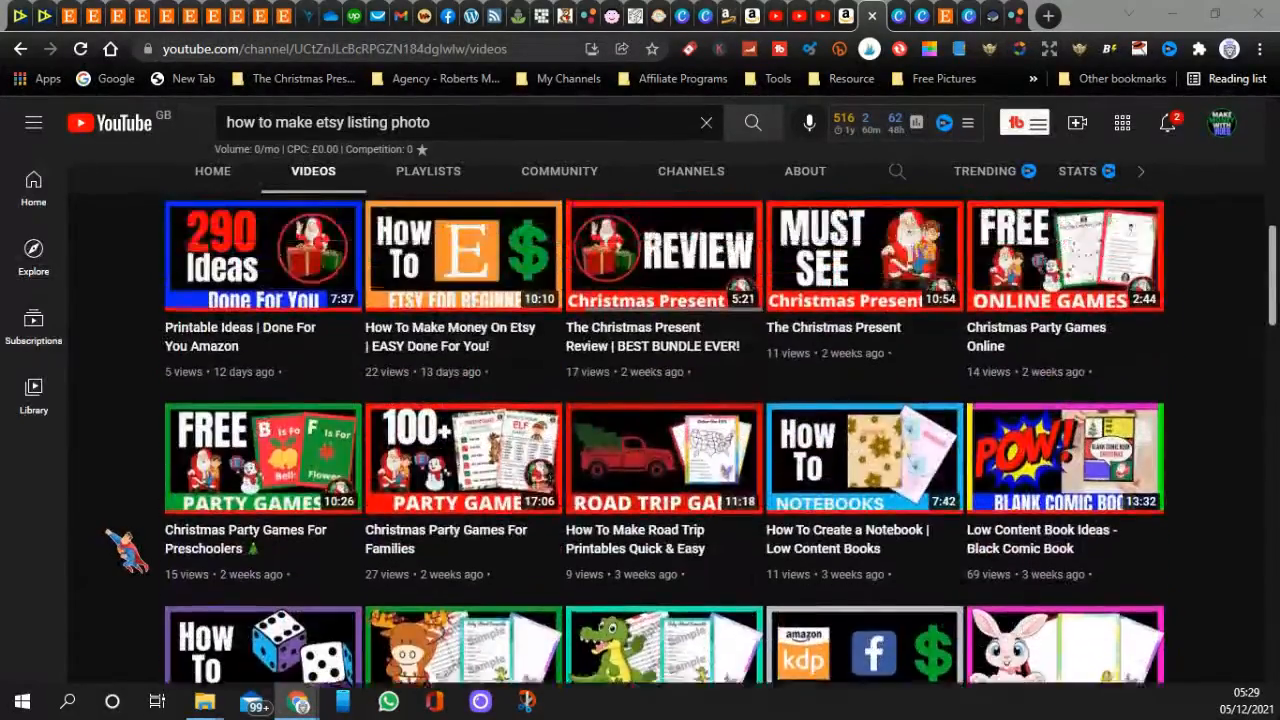
pyautogui.scroll(3, 125, 545)
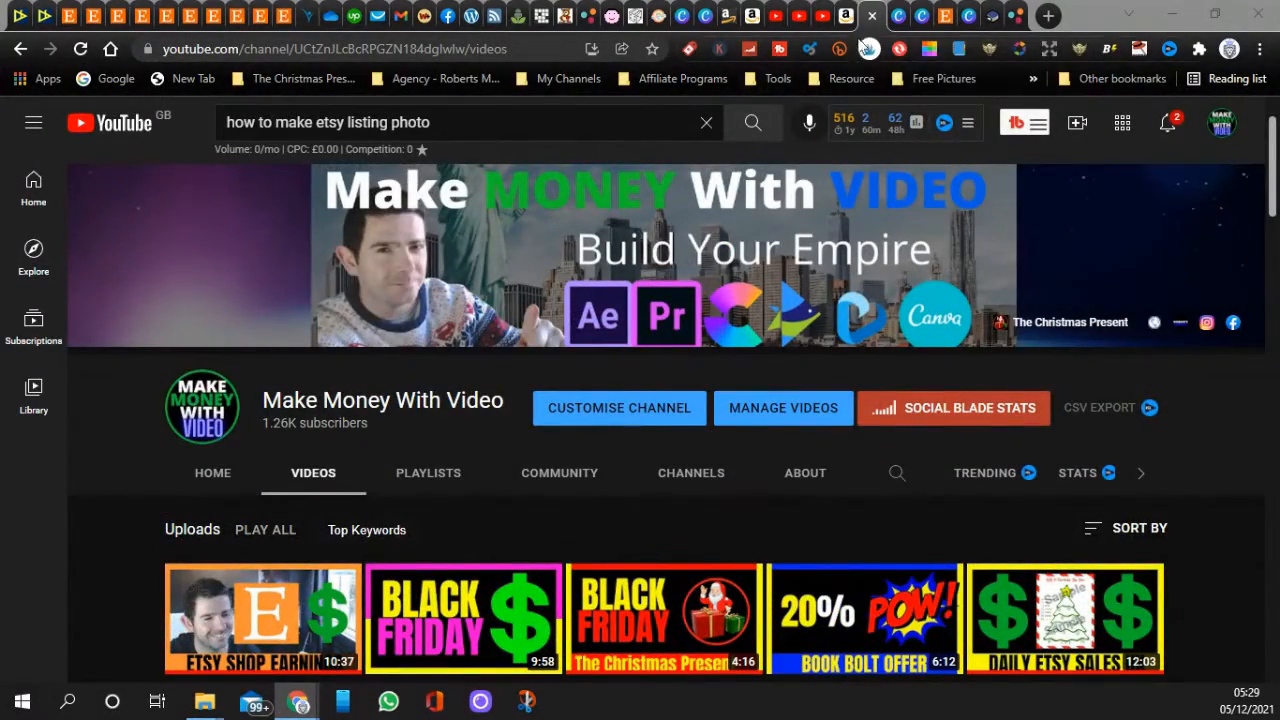
# - Switch to the Canva Jingle Mingle Game design, replace page 1's Santa's Beard Maze picture with the Pet a Dog upload, and snip the page
pyautogui.click(897, 20)
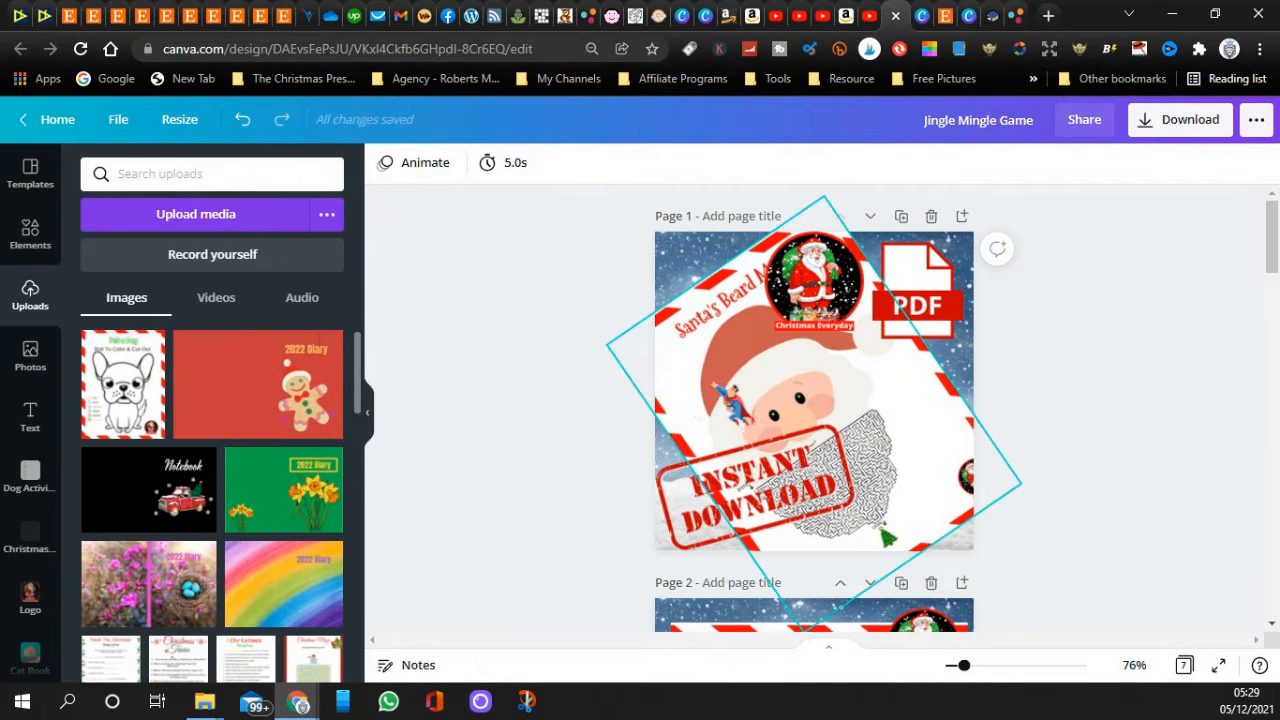
pyautogui.moveTo(105, 395); pyautogui.dragTo(667, 400)
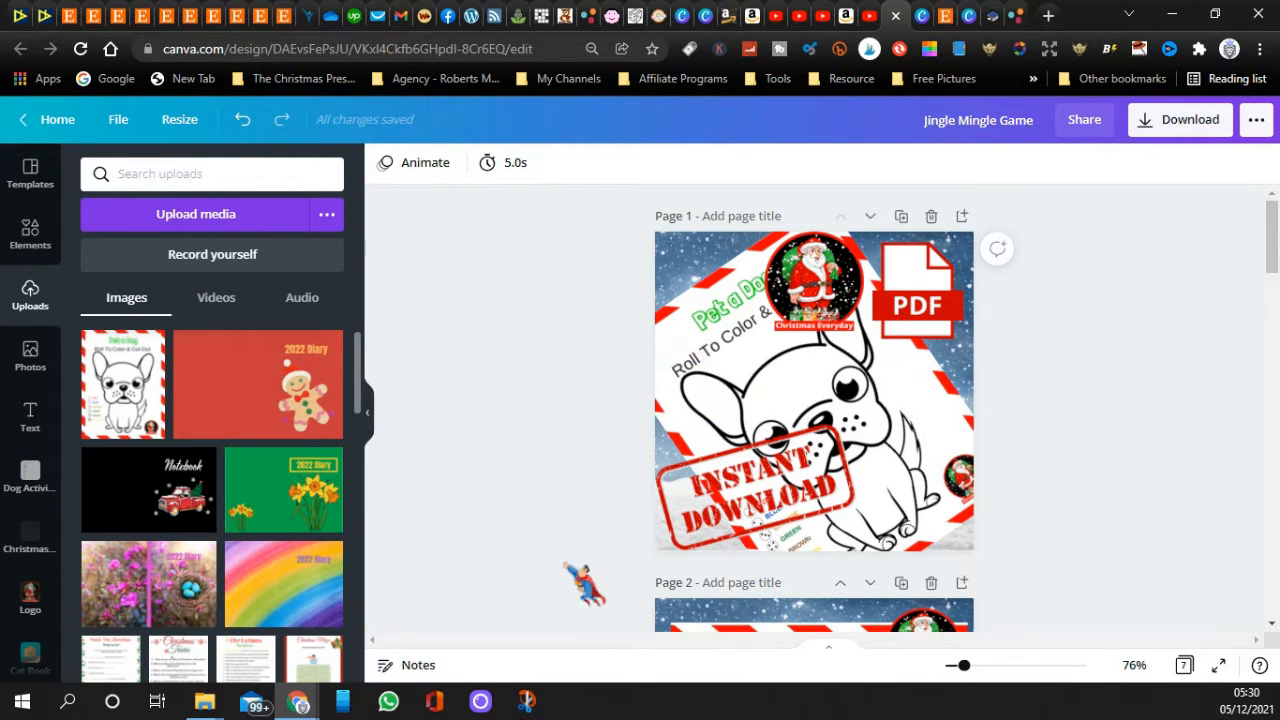
pyautogui.click(526, 704)
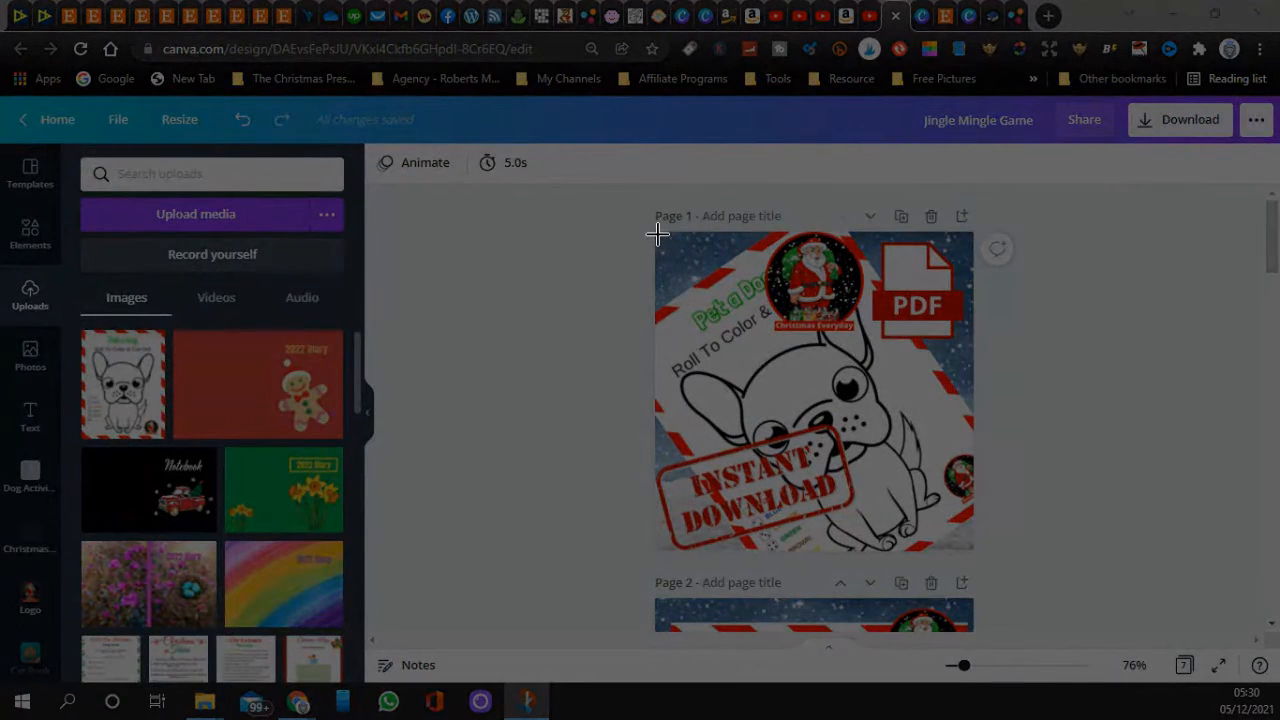
pyautogui.moveTo(657, 234); pyautogui.dragTo(972, 555)
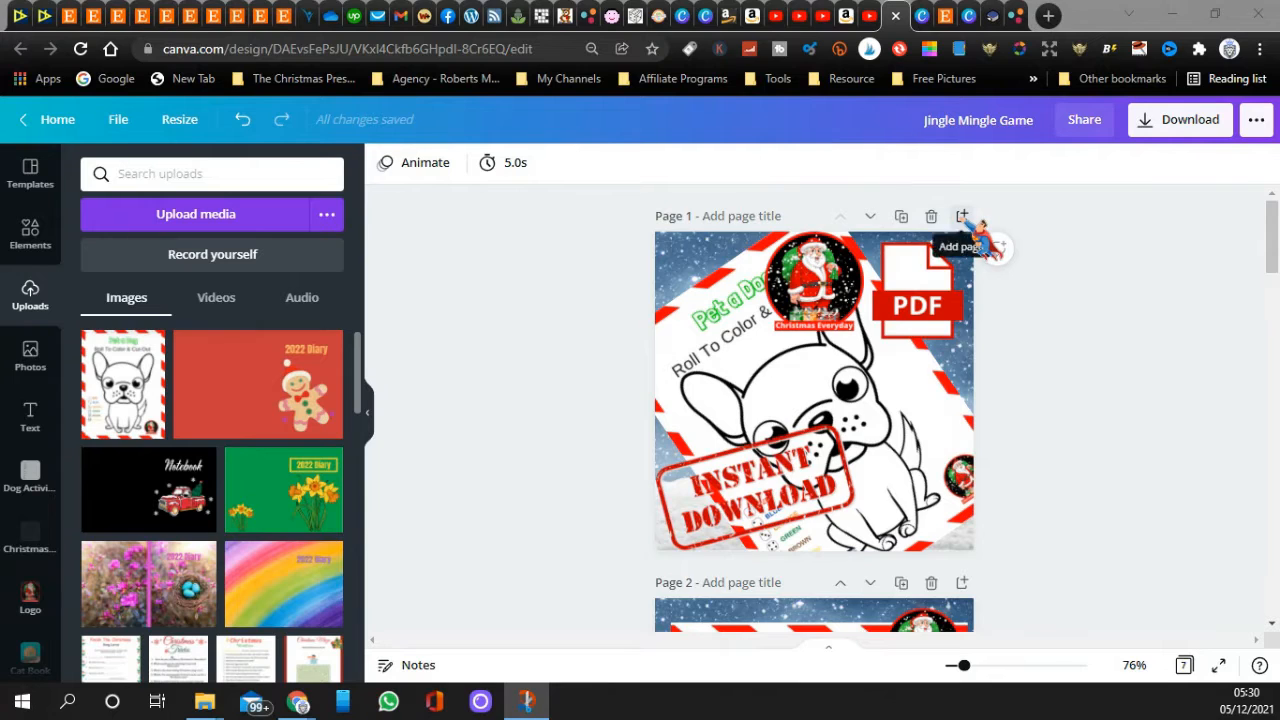
# - Add a blank page after page 1 and place the Pet a Dog image on it, enlarged to almost the full page height
pyautogui.click(962, 216)
pyautogui.moveTo(123, 384); pyautogui.dragTo(810, 420)
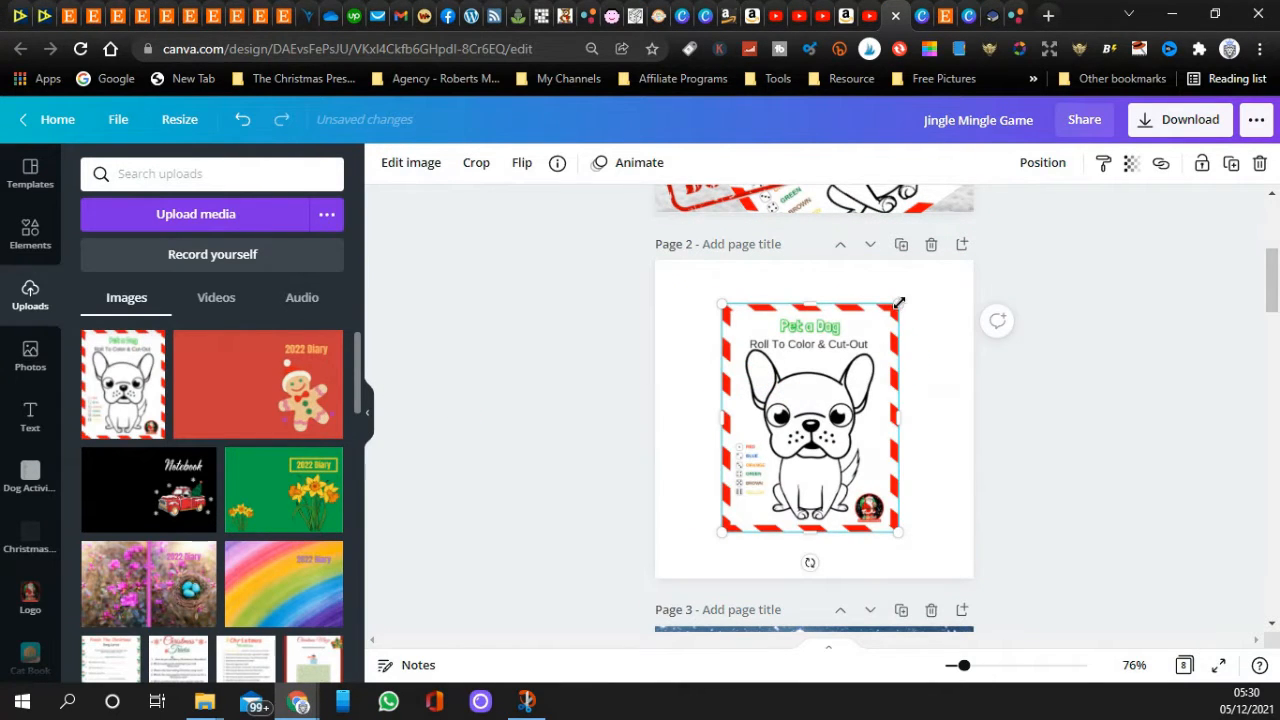
pyautogui.moveTo(899, 303); pyautogui.dragTo(980, 315)
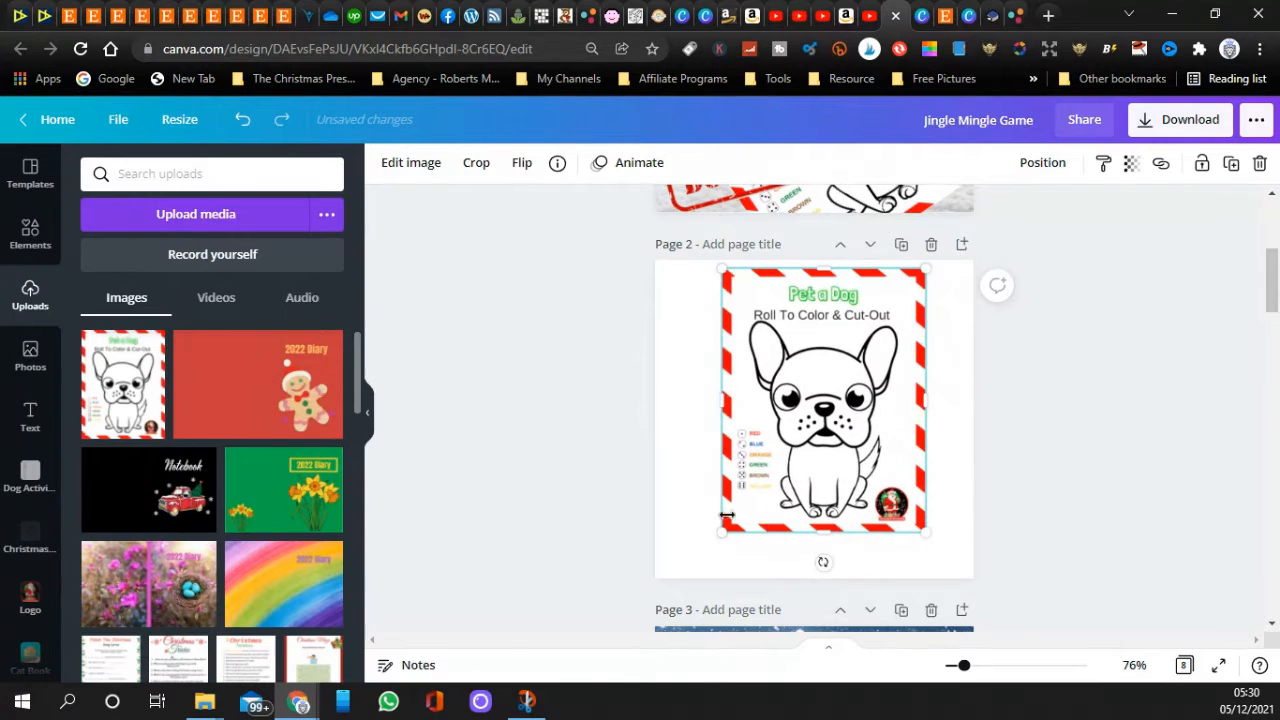
pyautogui.moveTo(721, 535); pyautogui.dragTo(697, 566)
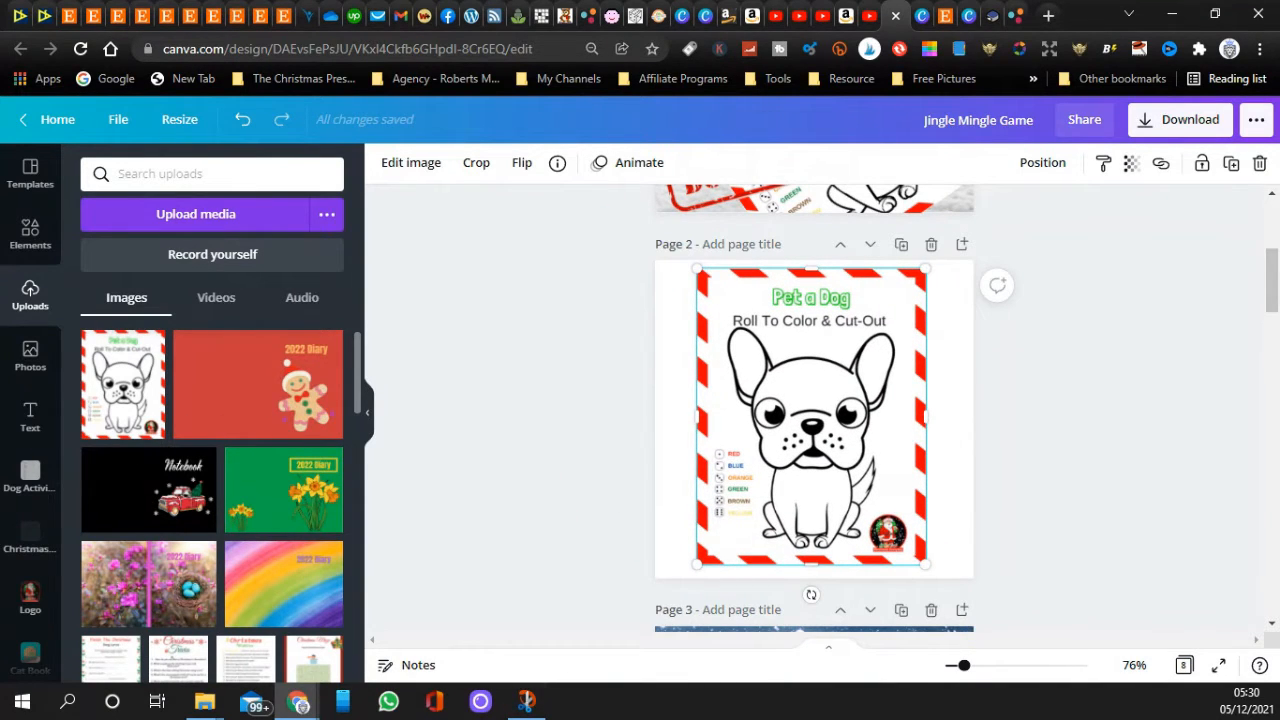
# - Take a screen snip of the enlarged Pet a Dog image, and delete the page holding it
pyautogui.press('super+shift+s')
pyautogui.moveTo(698, 266); pyautogui.dragTo(923, 565)
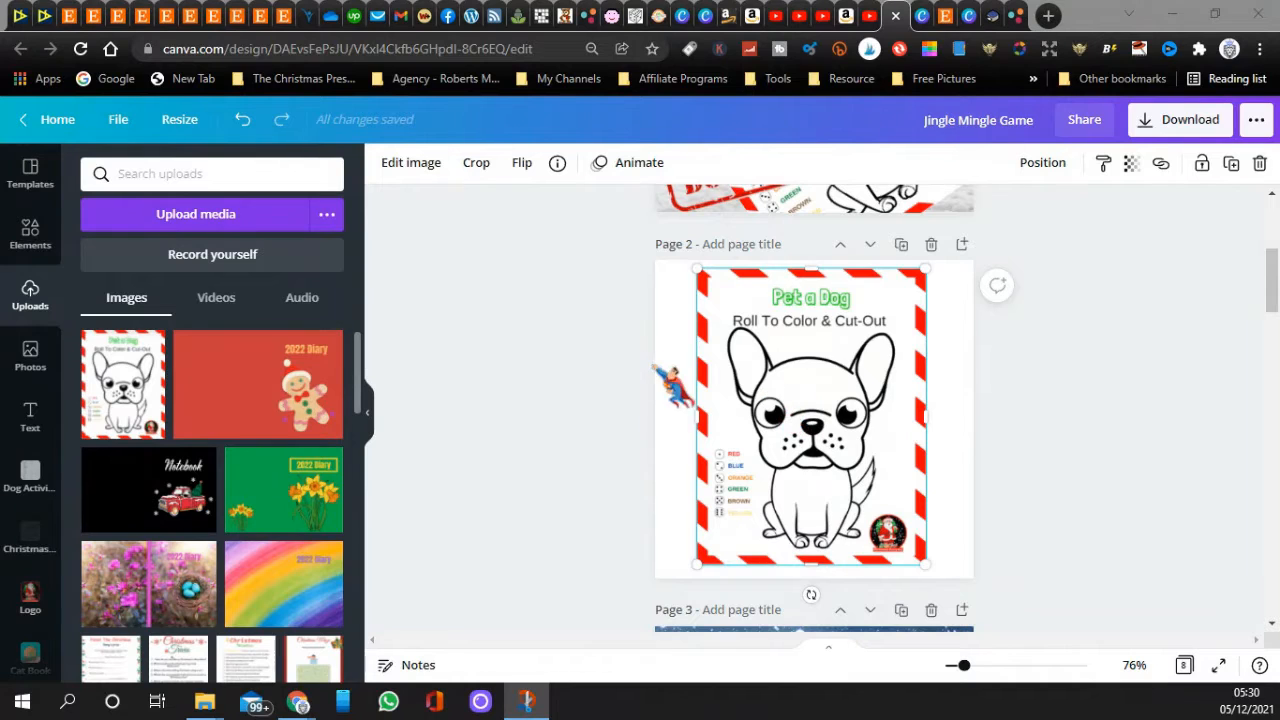
pyautogui.click(931, 245)
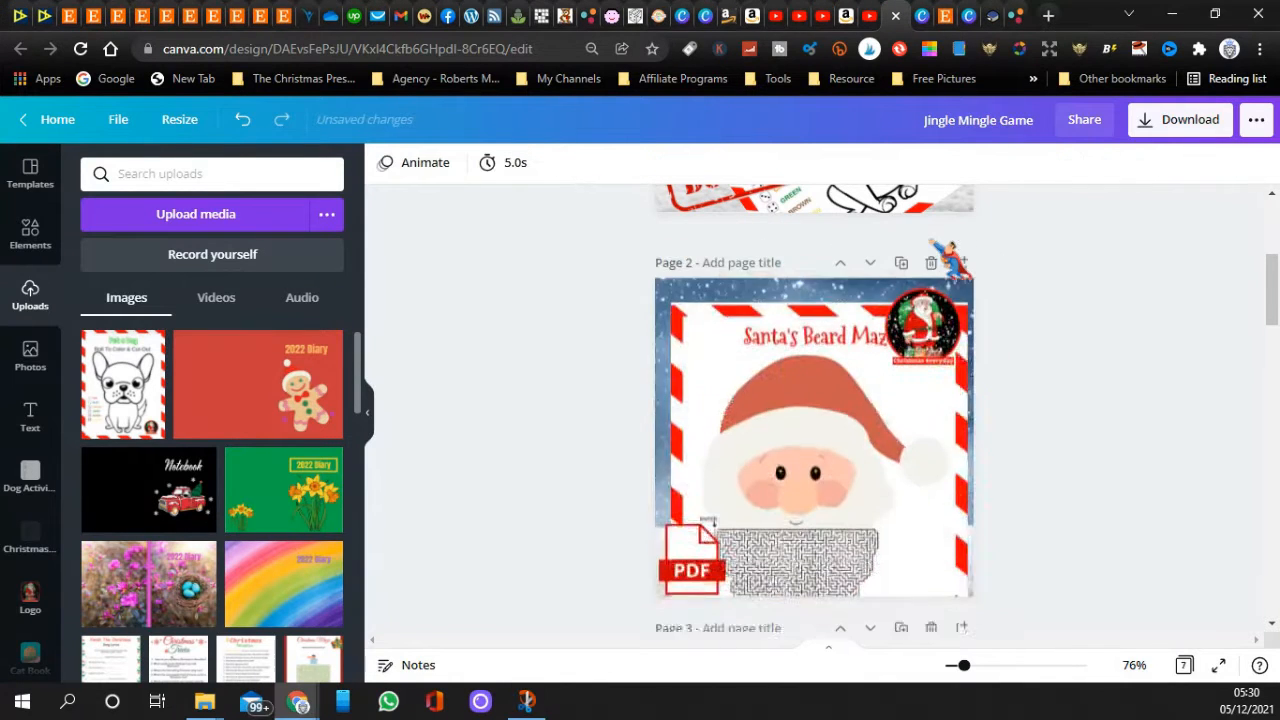
# - Replace the Santa's Beard Maze picture on page 2 with the uploaded Pet a Dog image
pyautogui.scroll(3, 600, 330)
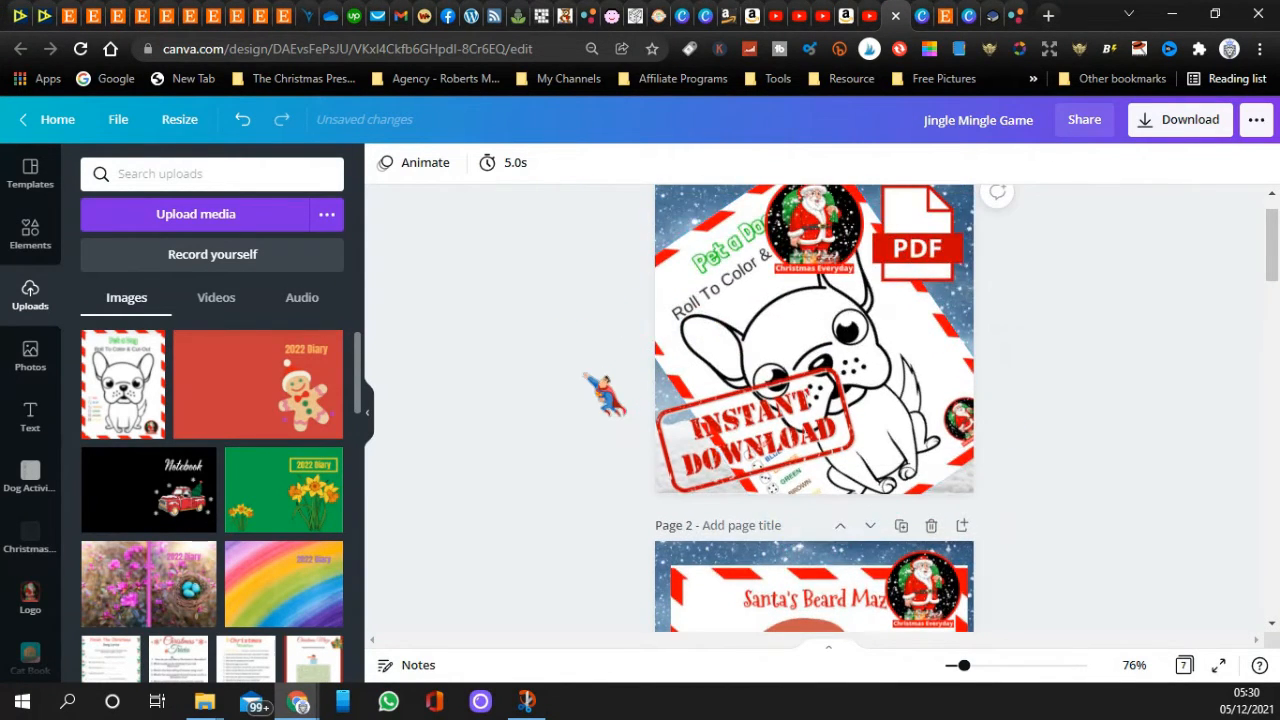
pyautogui.scroll(-2, 600, 386)
pyautogui.scroll(2, 600, 386)
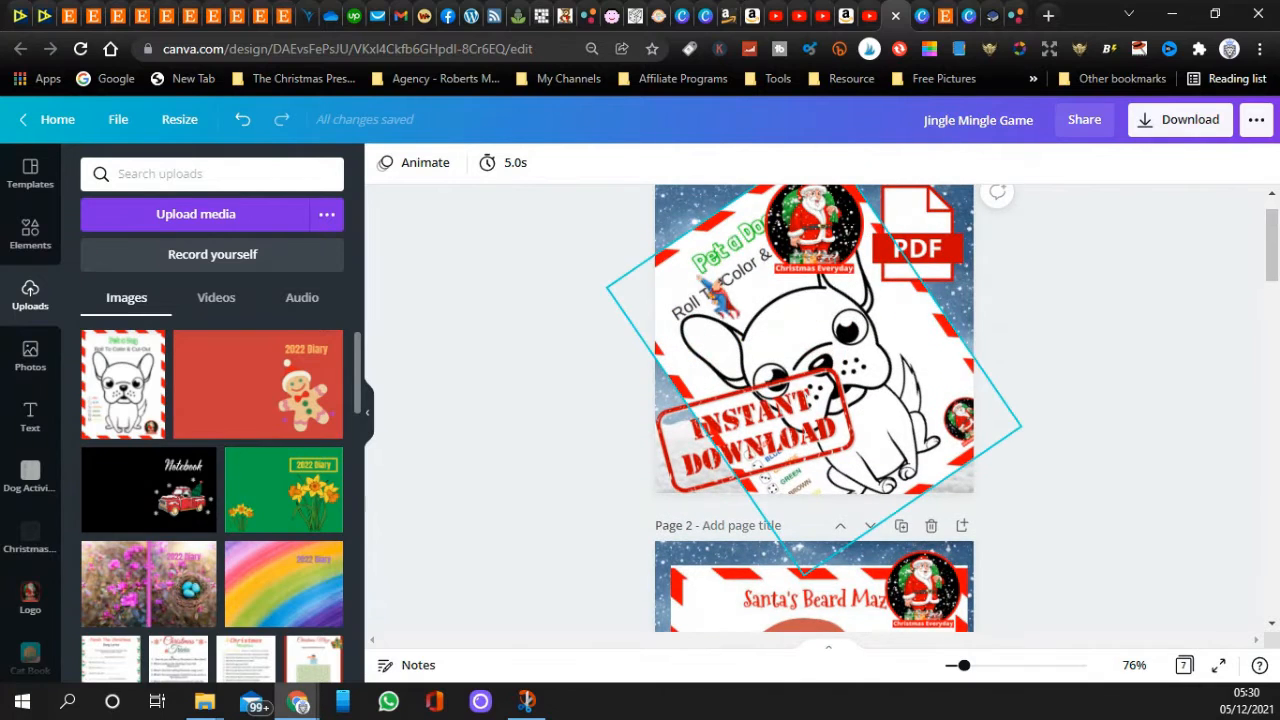
pyautogui.scroll(-2, 600, 370)
pyautogui.scroll(-2, 590, 395)
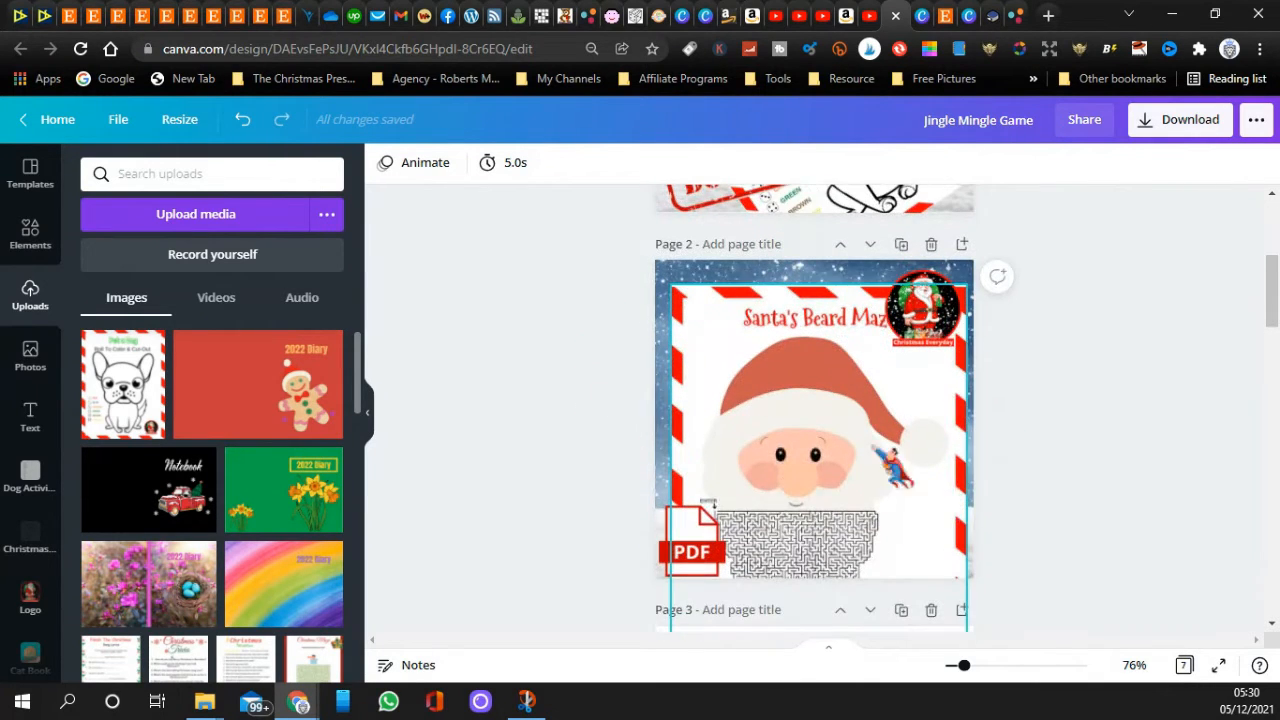
pyautogui.moveTo(130, 385); pyautogui.dragTo(715, 400)
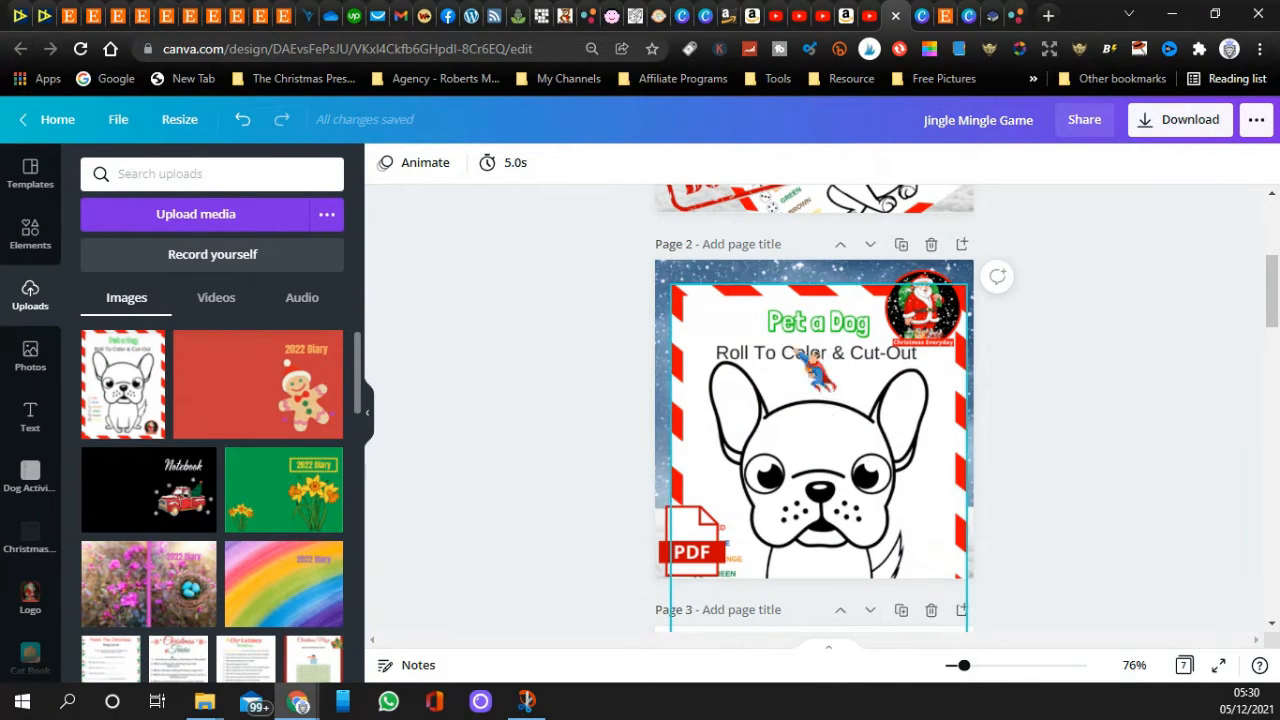
pyautogui.click(788, 432)
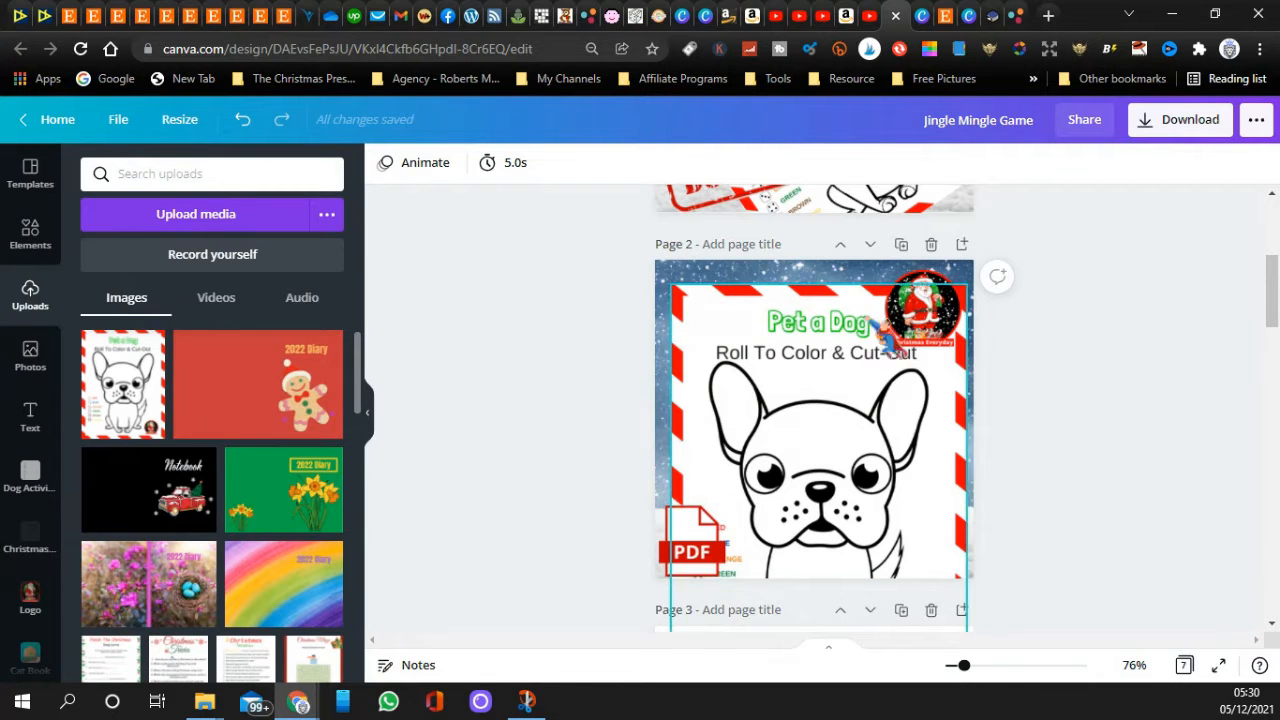
# - Place the Pet a Dog image on the Play From Your Phone page and turn it into the Phone 2 smartmockup
pyautogui.scroll(3, 543, 432)
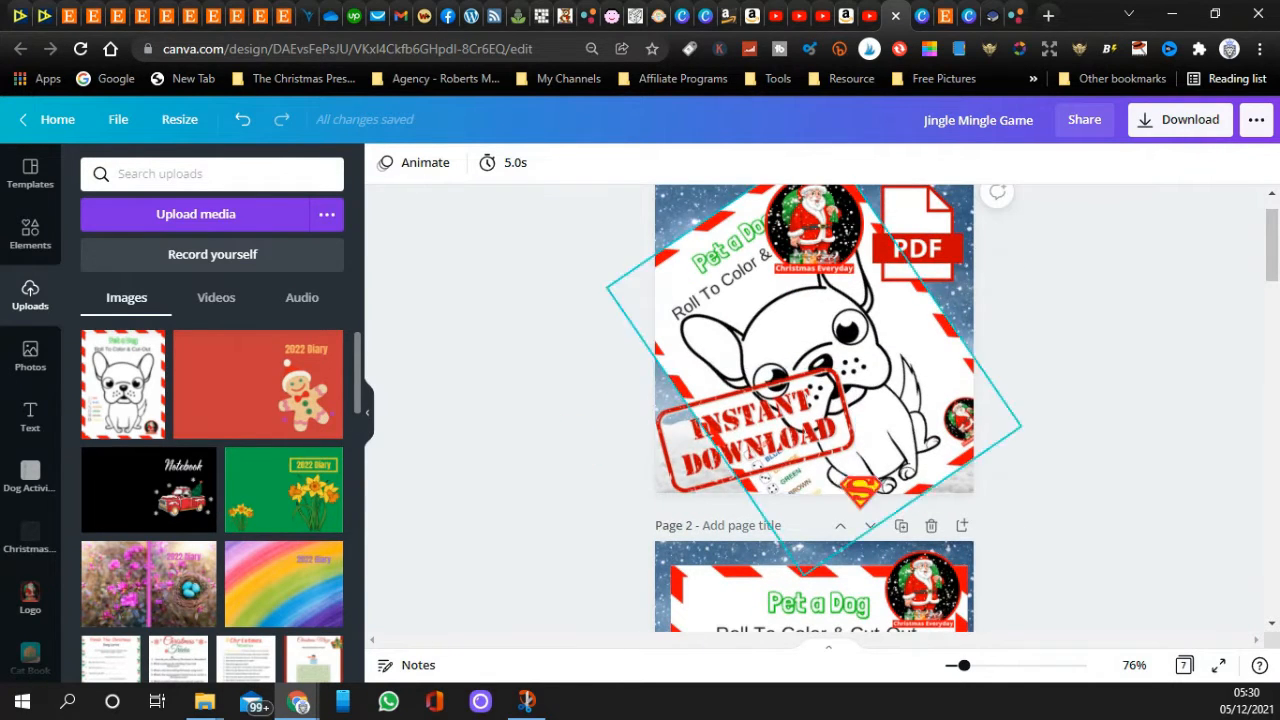
pyautogui.scroll(-3, 640, 425)
pyautogui.scroll(-4, 640, 425)
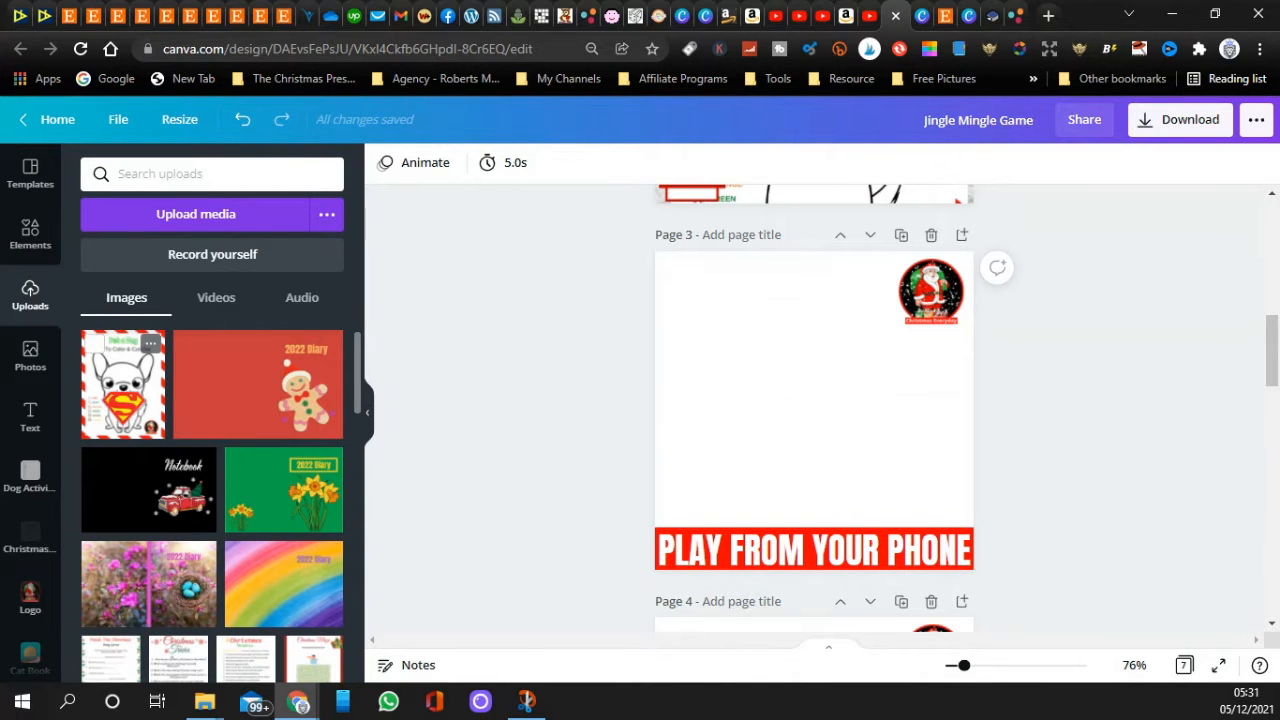
pyautogui.moveTo(123, 385); pyautogui.dragTo(740, 370)
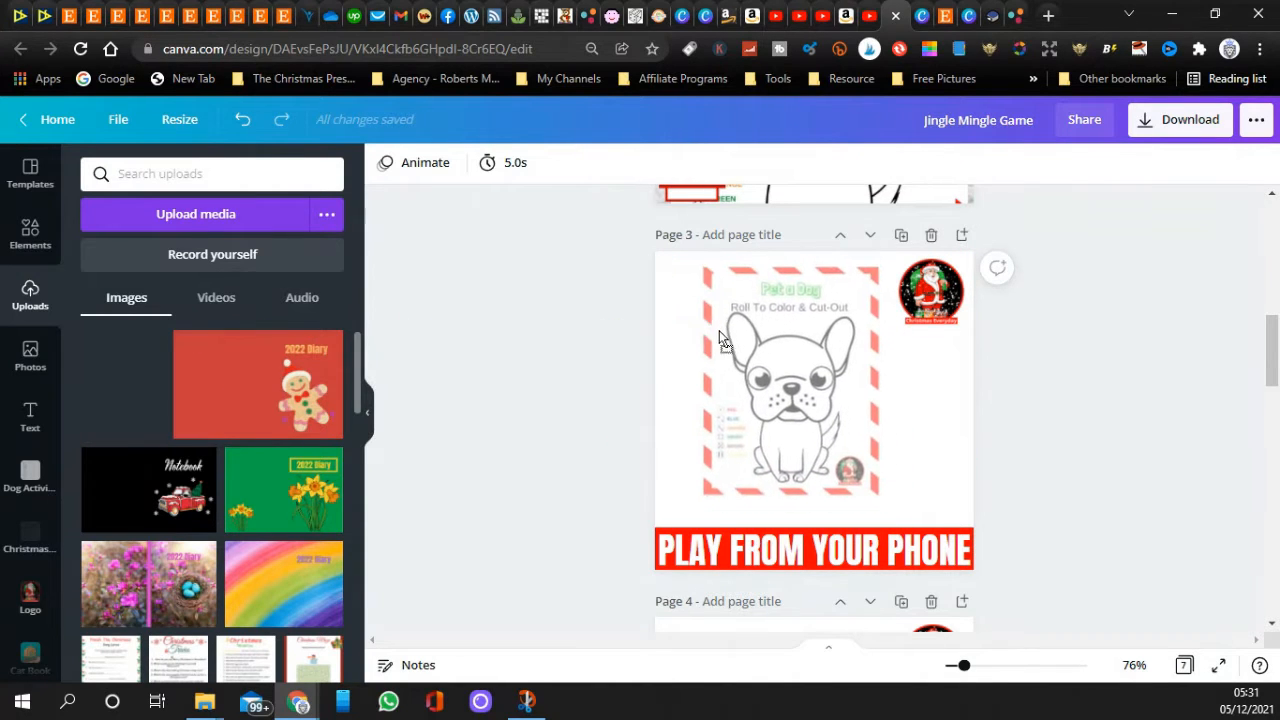
pyautogui.click(410, 165)
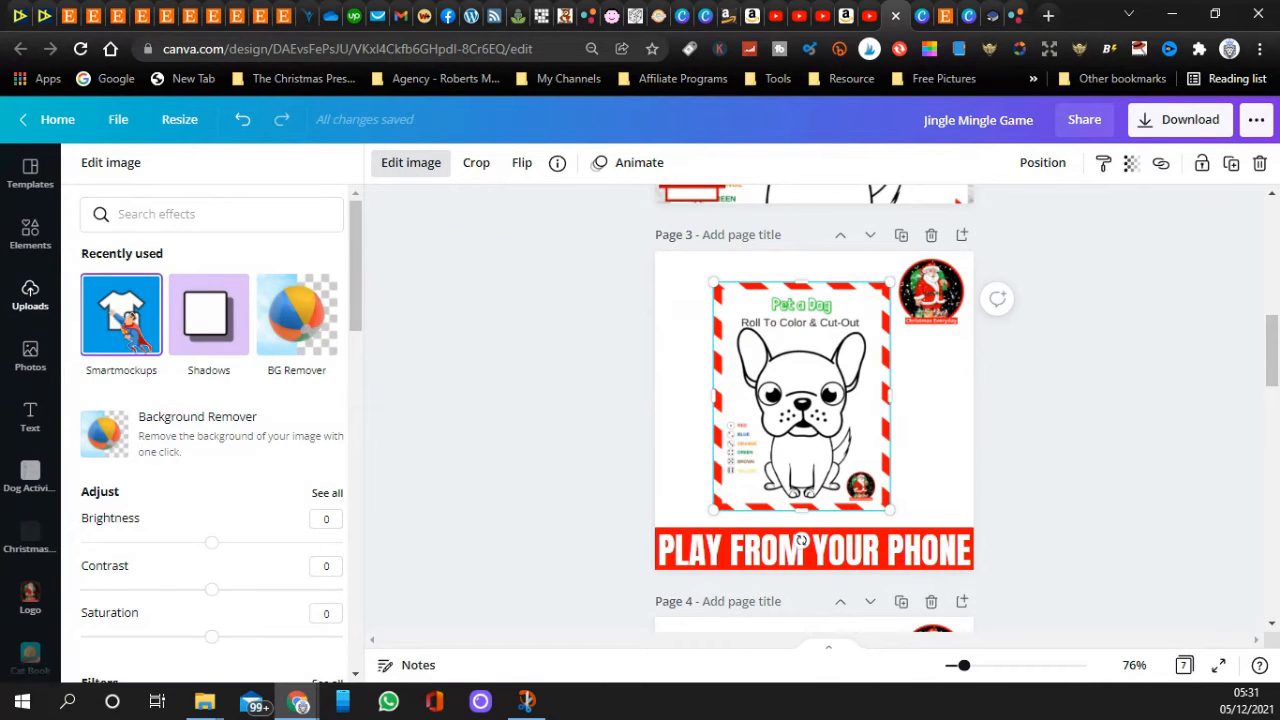
pyautogui.click(128, 335)
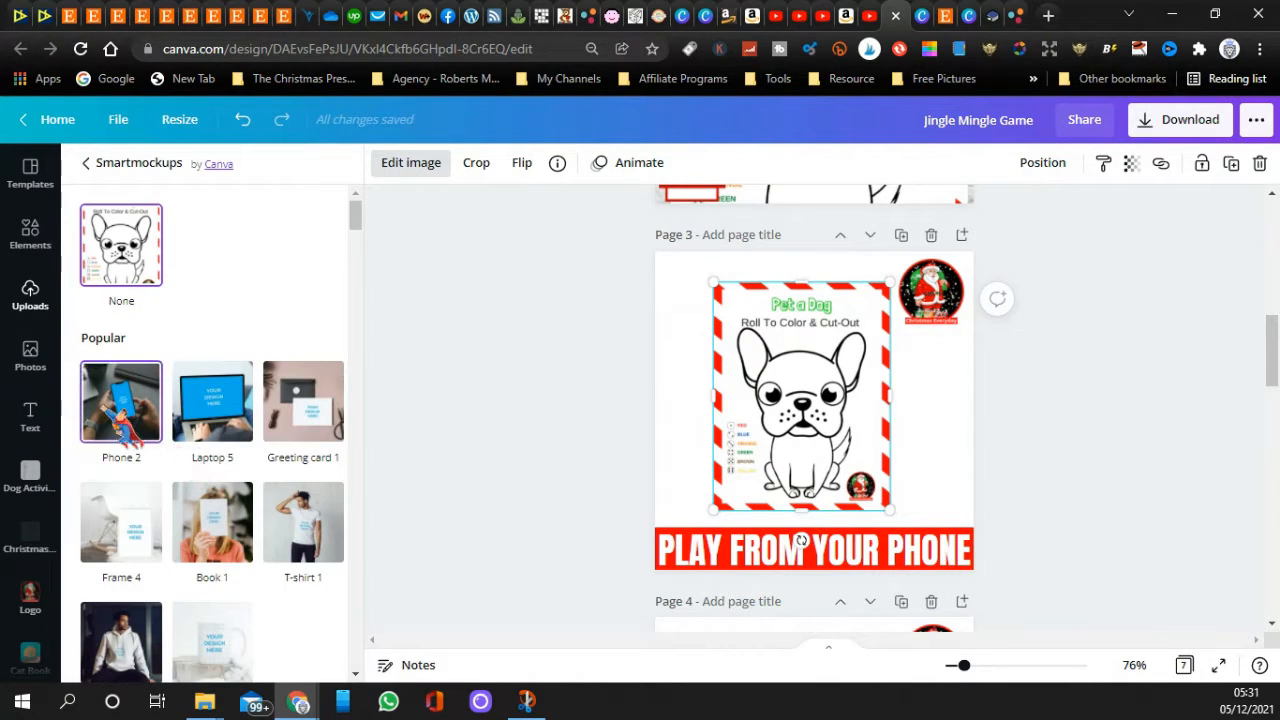
pyautogui.click(135, 410)
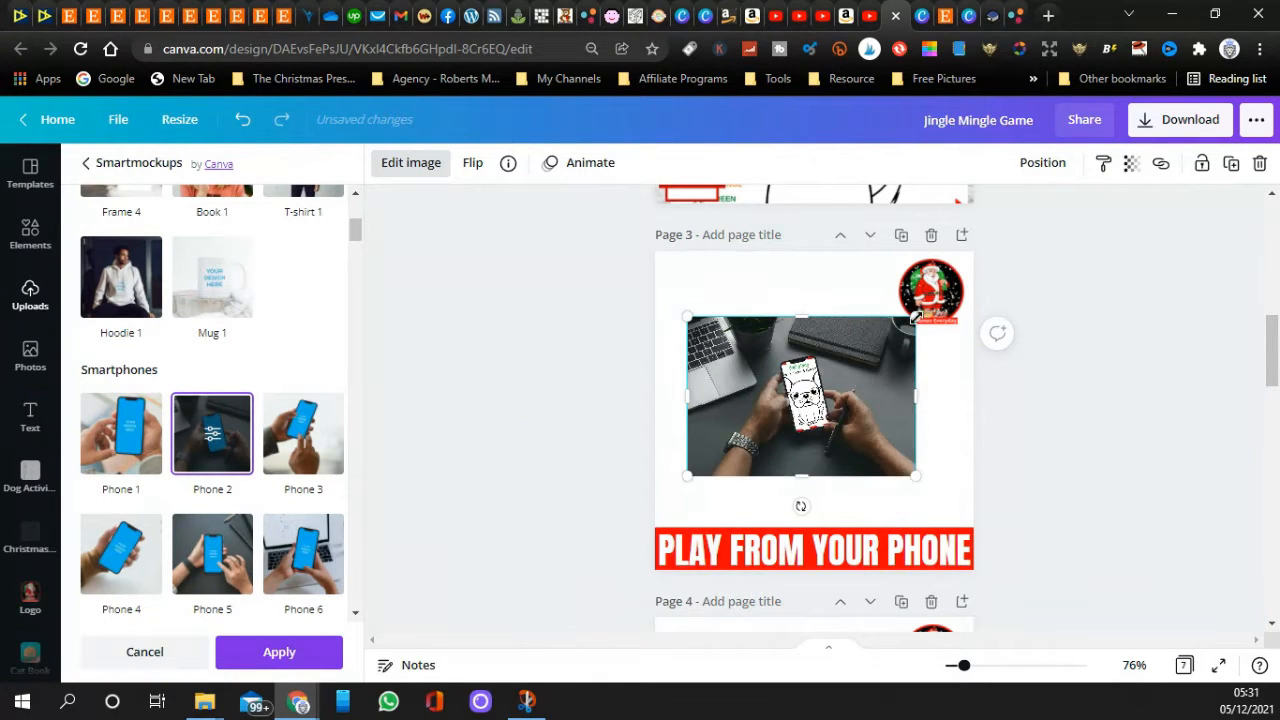
# - Enlarge the phone mockup to cover page 3 and send it backwards behind the logo and the red banner
pyautogui.moveTo(915, 316); pyautogui.dragTo(1074, 280)
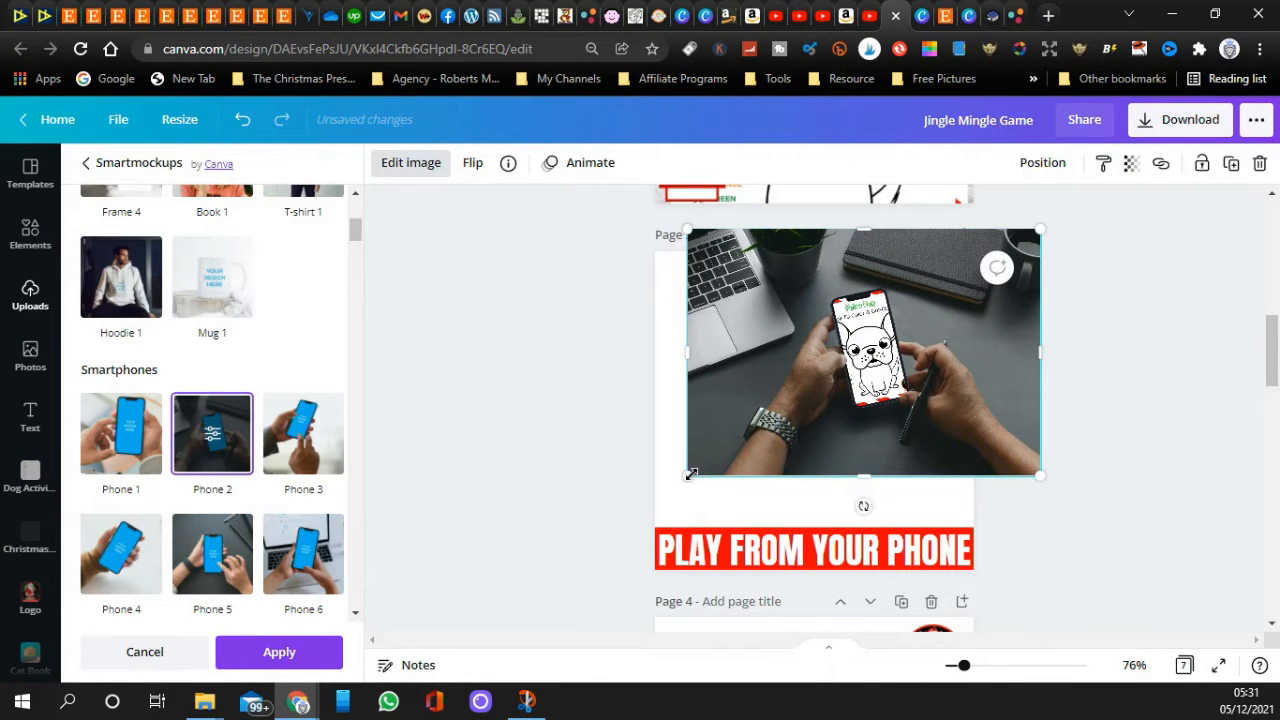
pyautogui.moveTo(690, 474); pyautogui.dragTo(584, 548)
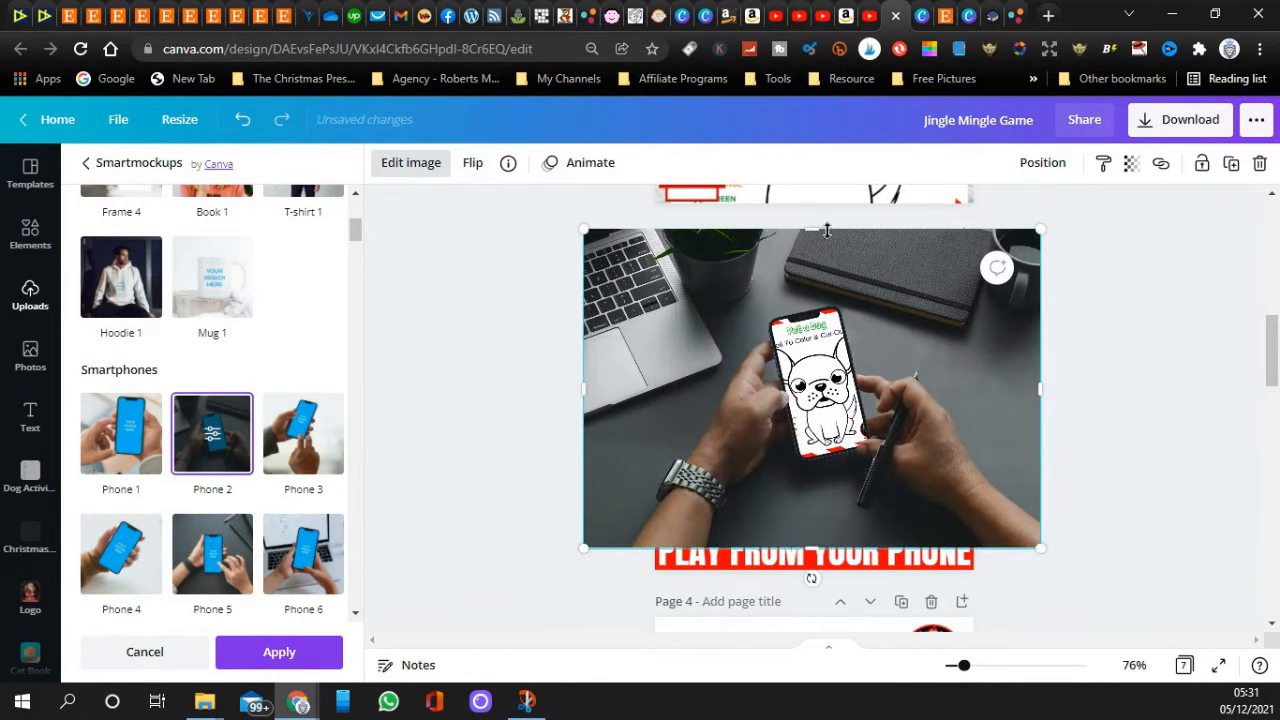
pyautogui.click(1040, 165)
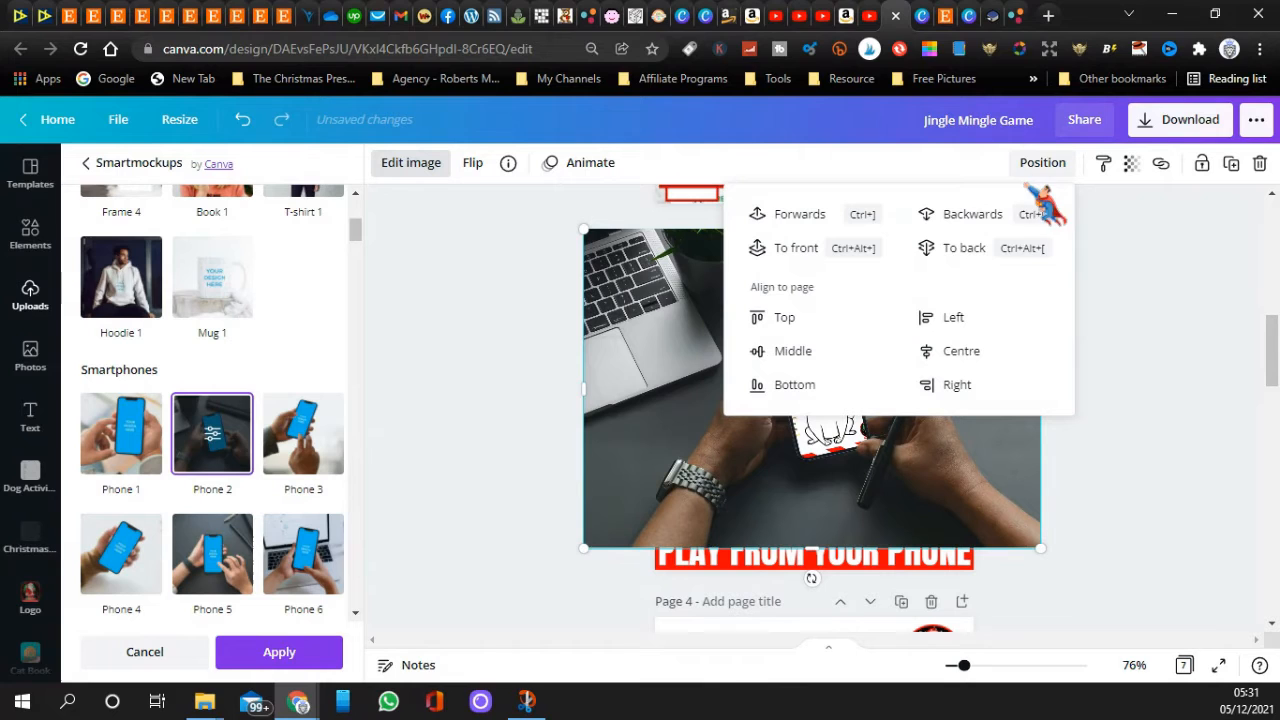
pyautogui.click(985, 216)
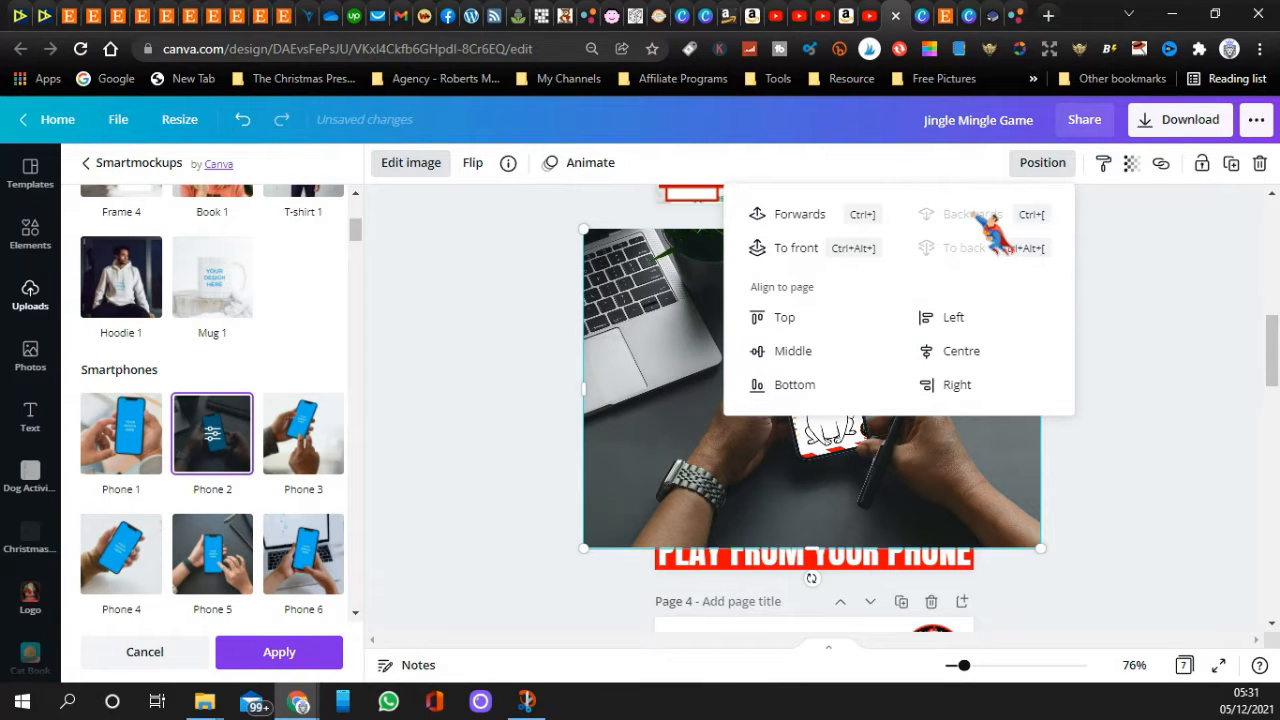
pyautogui.click(1180, 345)
pyautogui.click(463, 362)
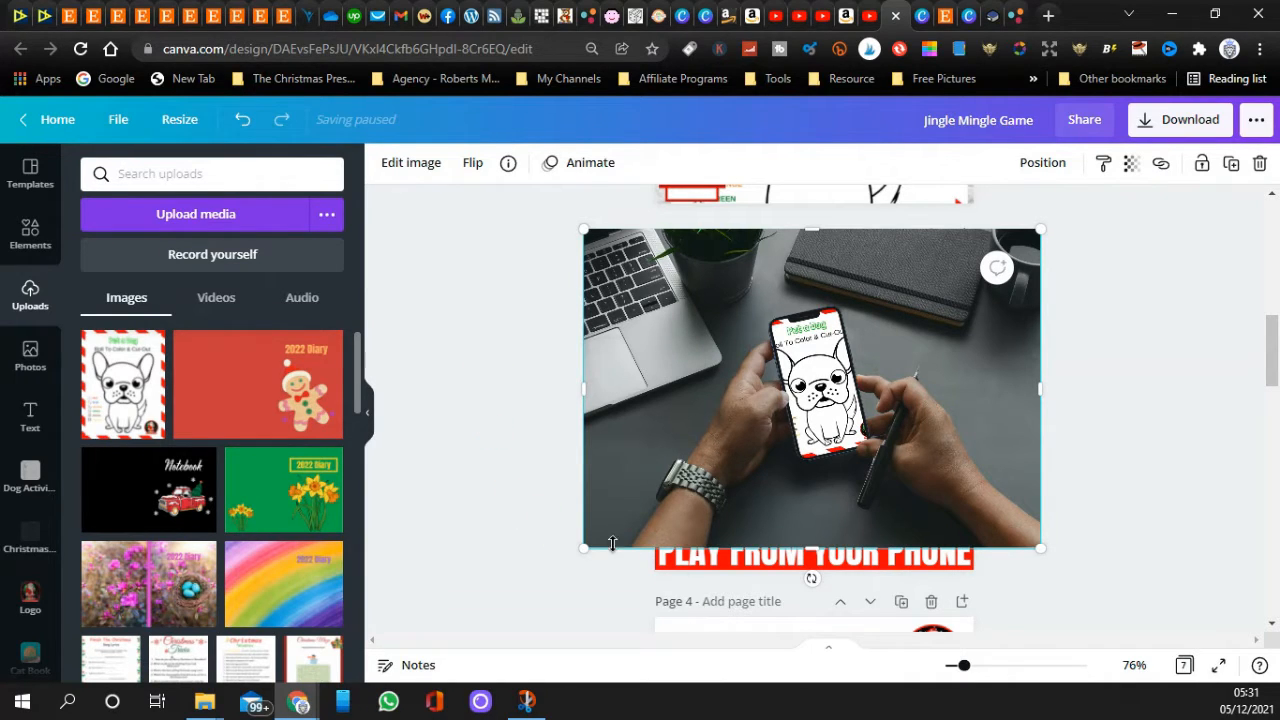
pyautogui.click(683, 570)
pyautogui.click(533, 423)
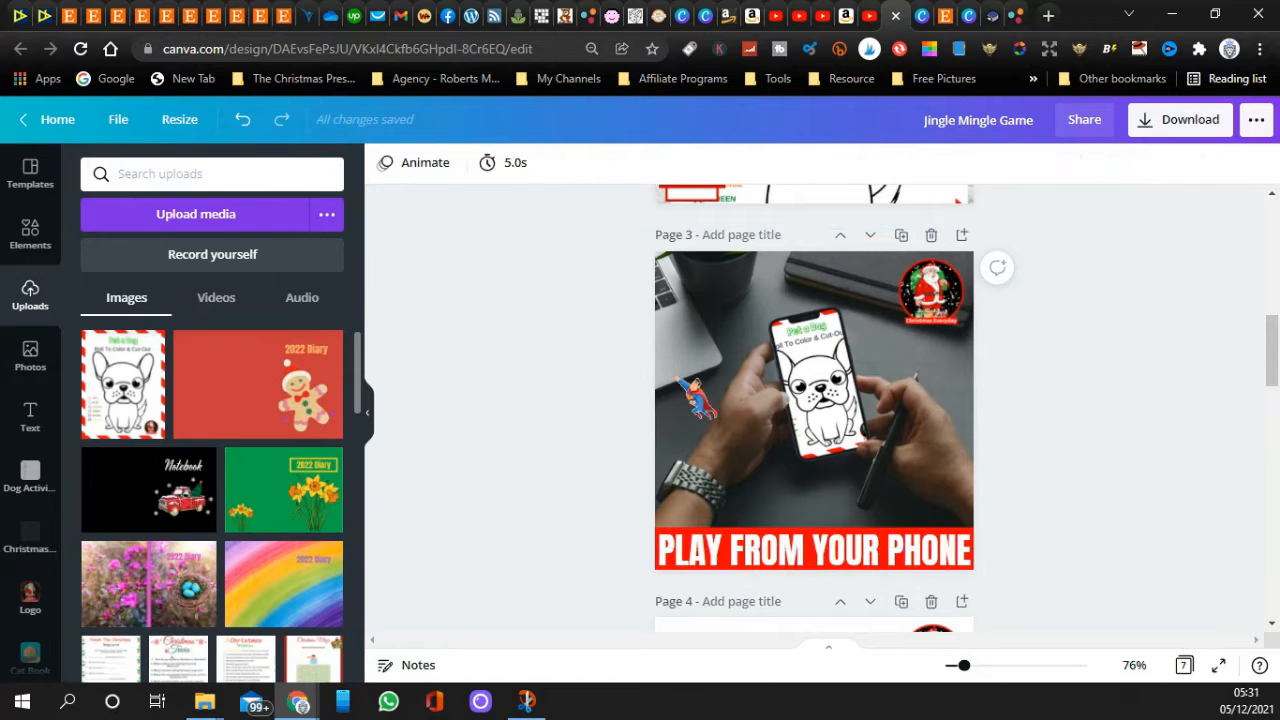
# - Check the updated artwork on pages 1 to 3 and go on to the Download & Print page
pyautogui.scroll(7, 560, 380)
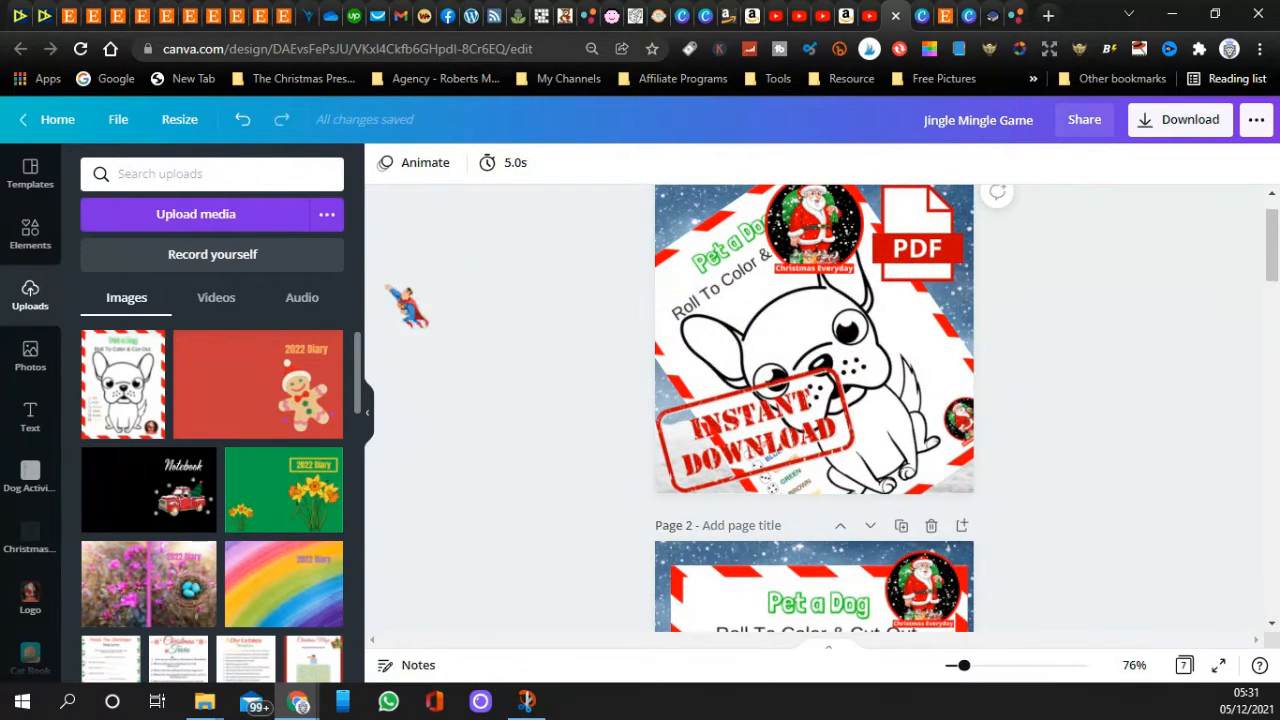
pyautogui.scroll(-3, 640, 420)
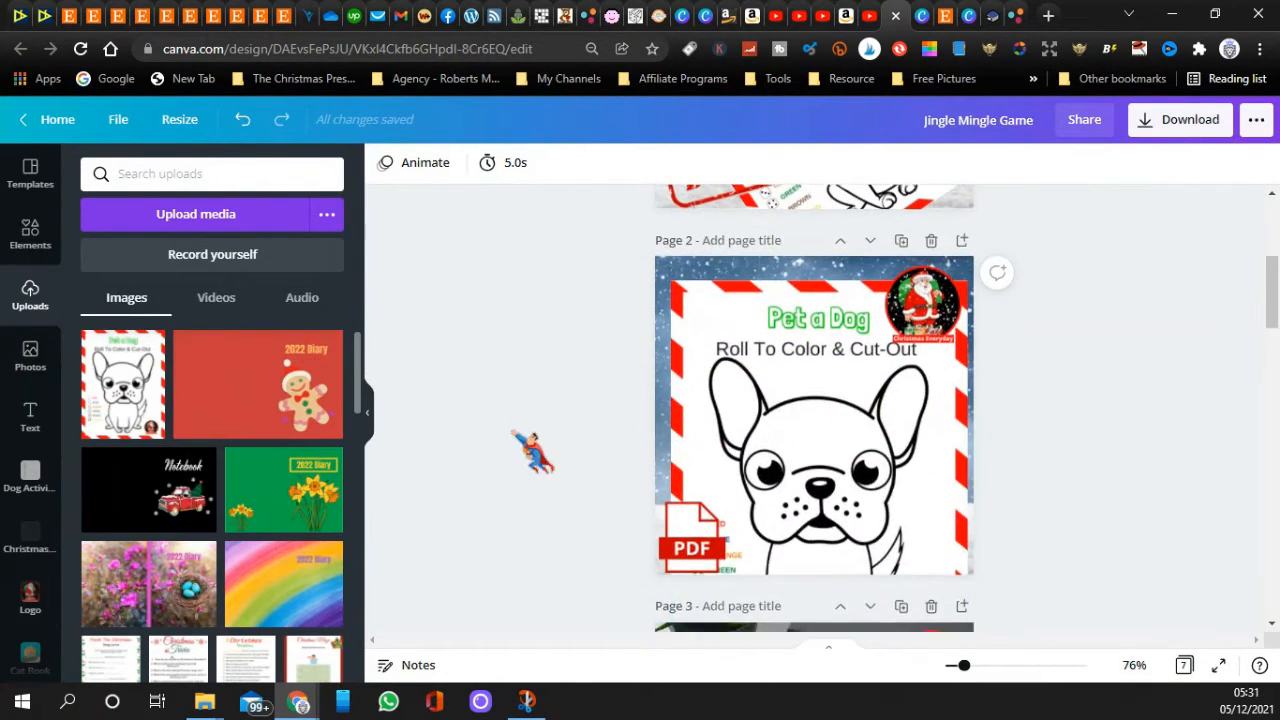
pyautogui.scroll(-3, 529, 449)
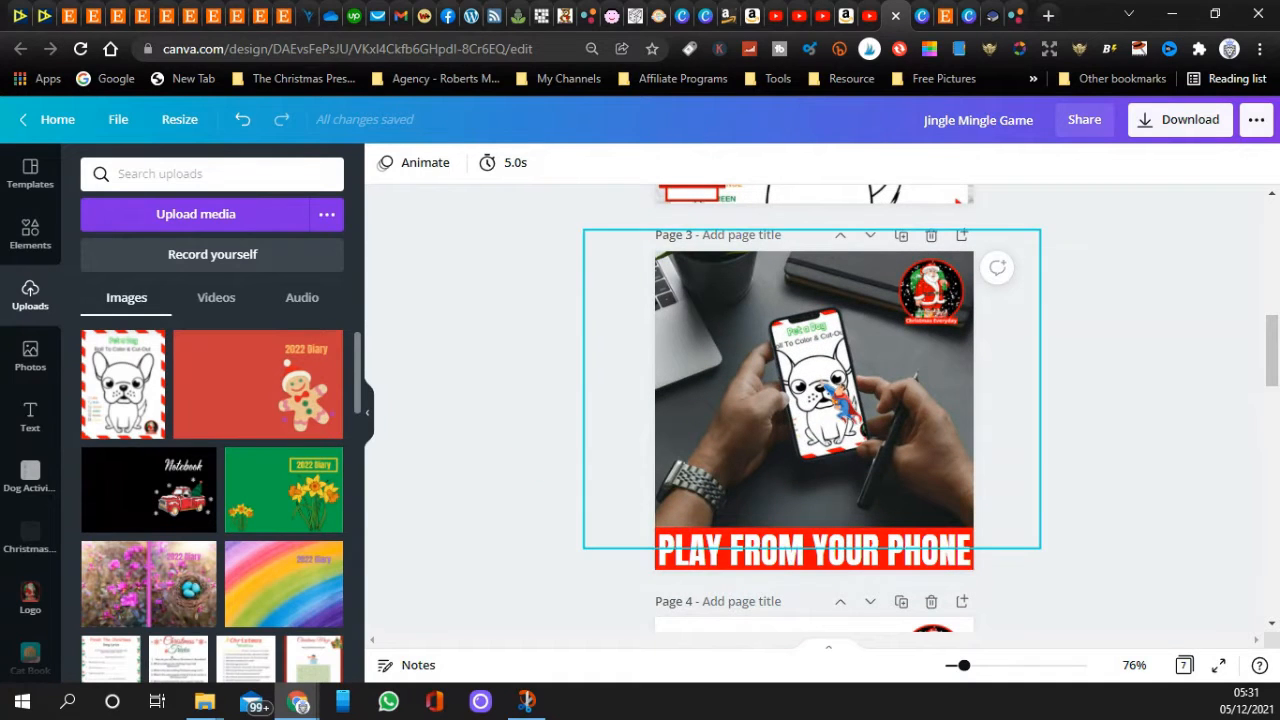
pyautogui.scroll(-3, 560, 374)
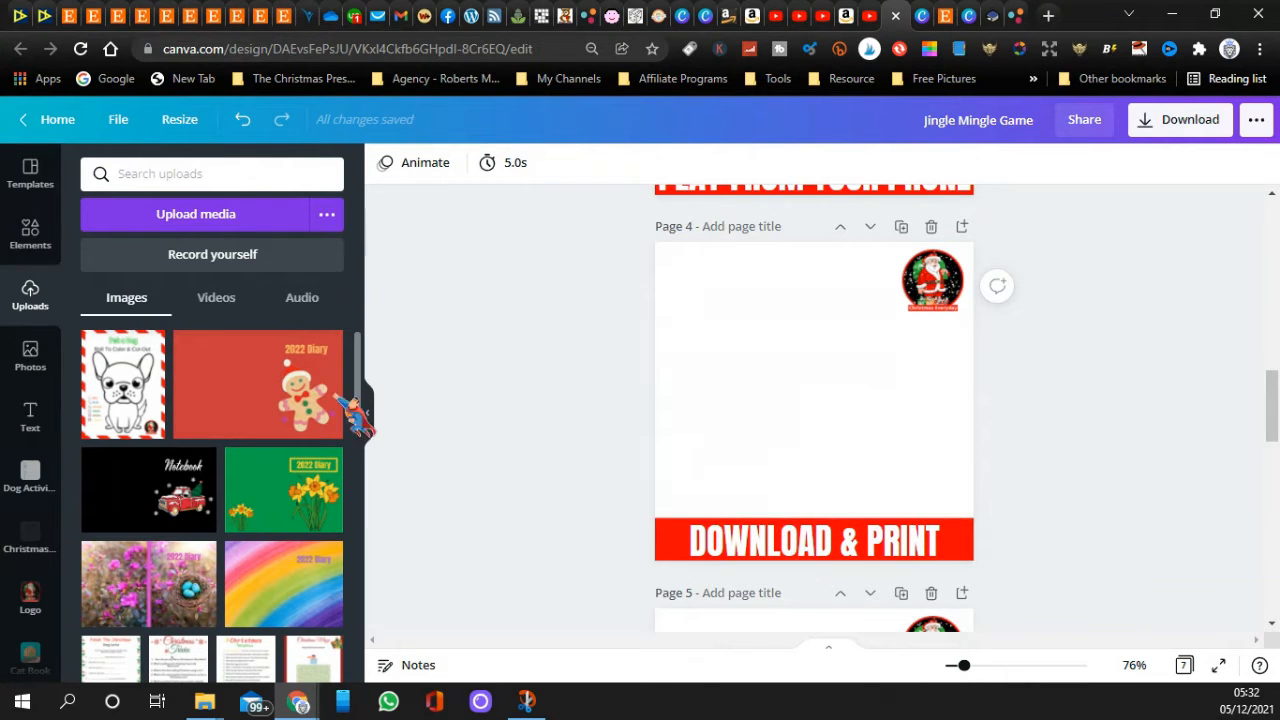
# - Place the uploaded Pet a Dog image on the Download & Print page and turn it into the Book 1 smartmockup
pyautogui.moveTo(123, 383); pyautogui.dragTo(733, 327)
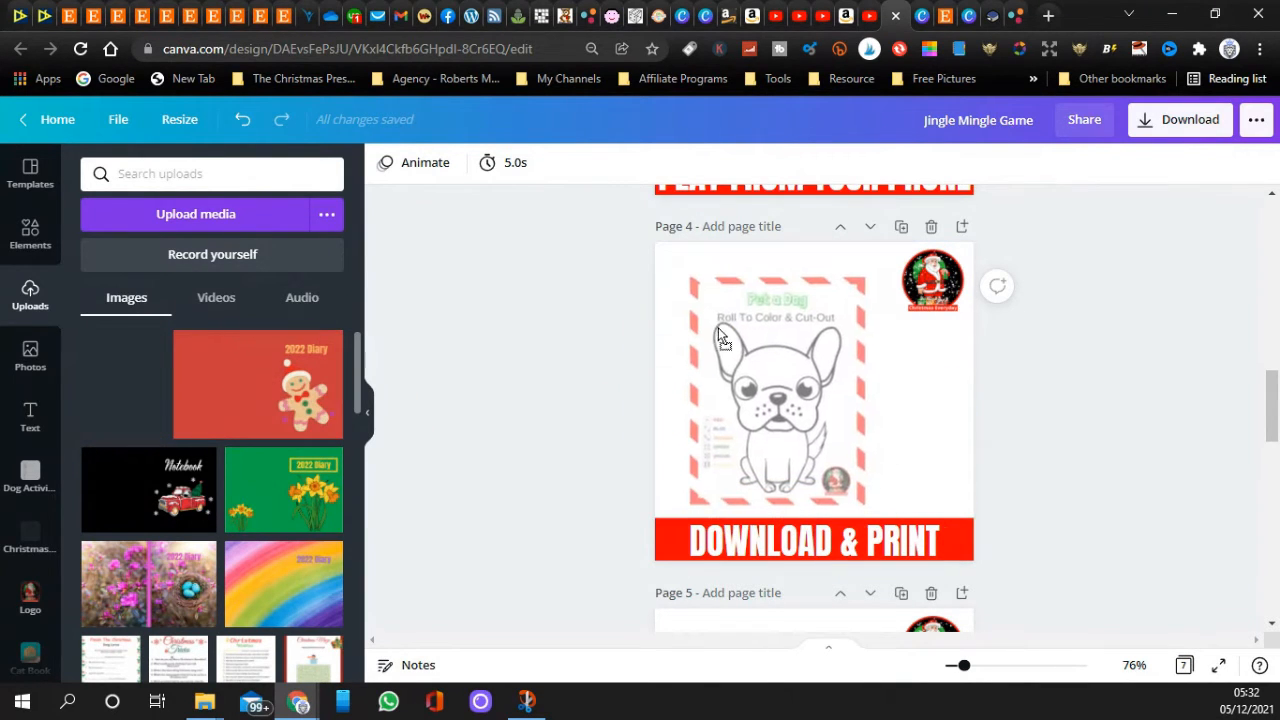
pyautogui.click(411, 162)
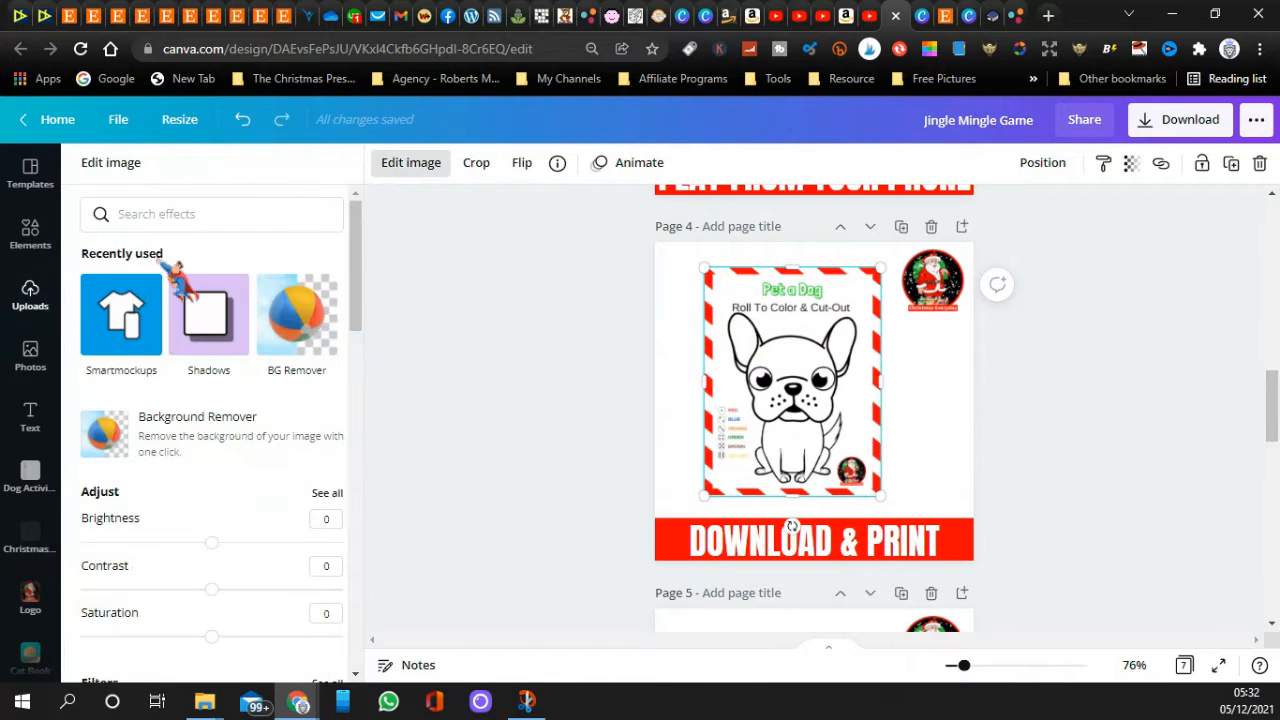
pyautogui.click(150, 372)
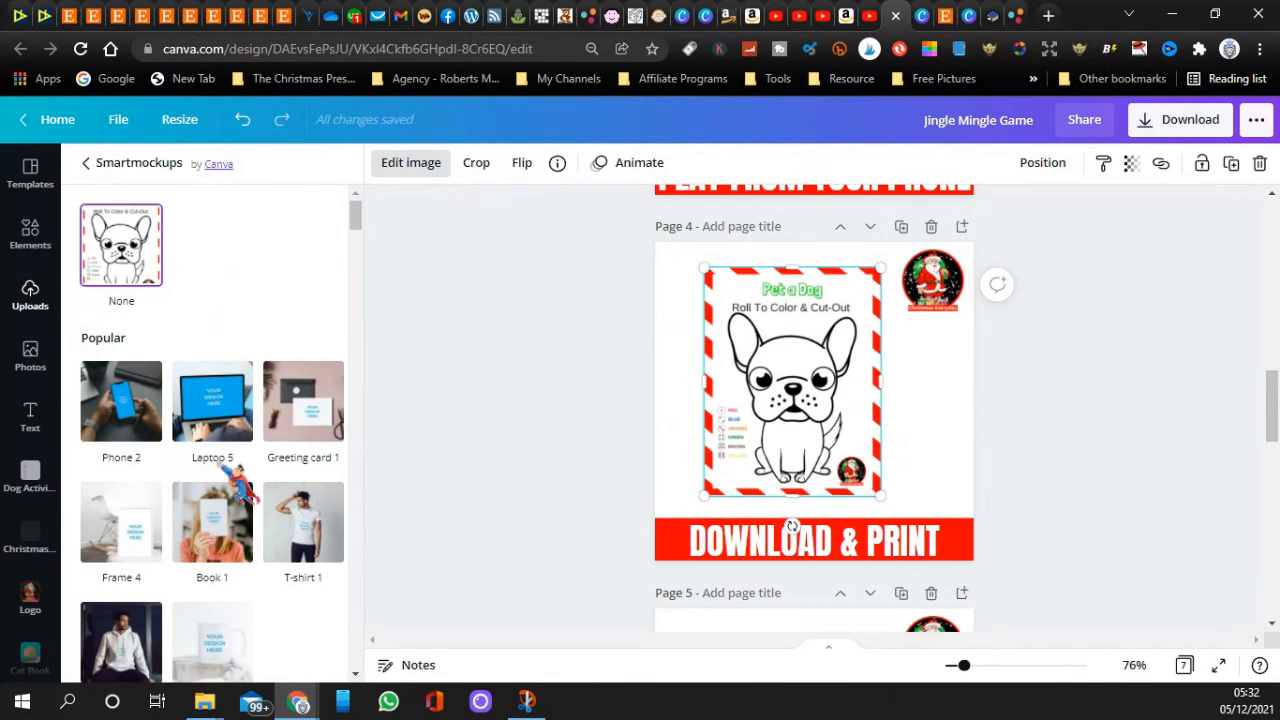
pyautogui.click(214, 525)
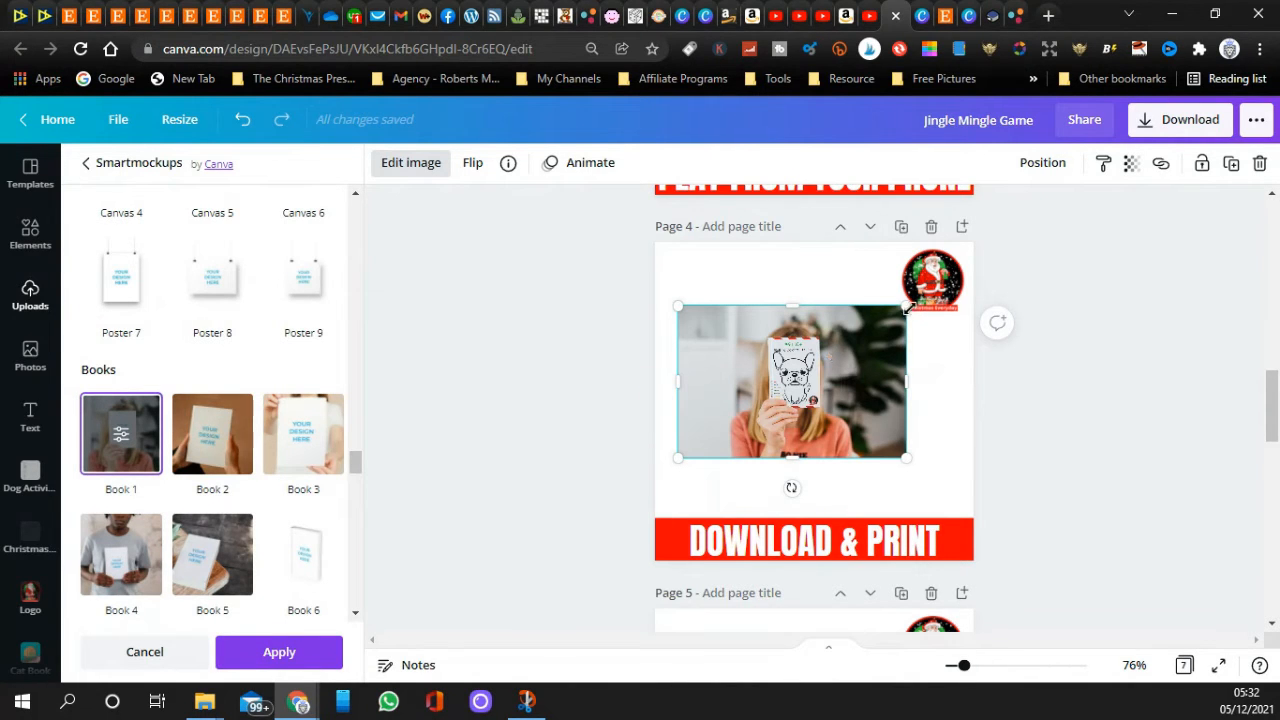
# - Enlarge the Book 1 mockup to cover page 4 and send it backwards behind the logo and the red banner
pyautogui.moveTo(906, 307); pyautogui.dragTo(1086, 286)
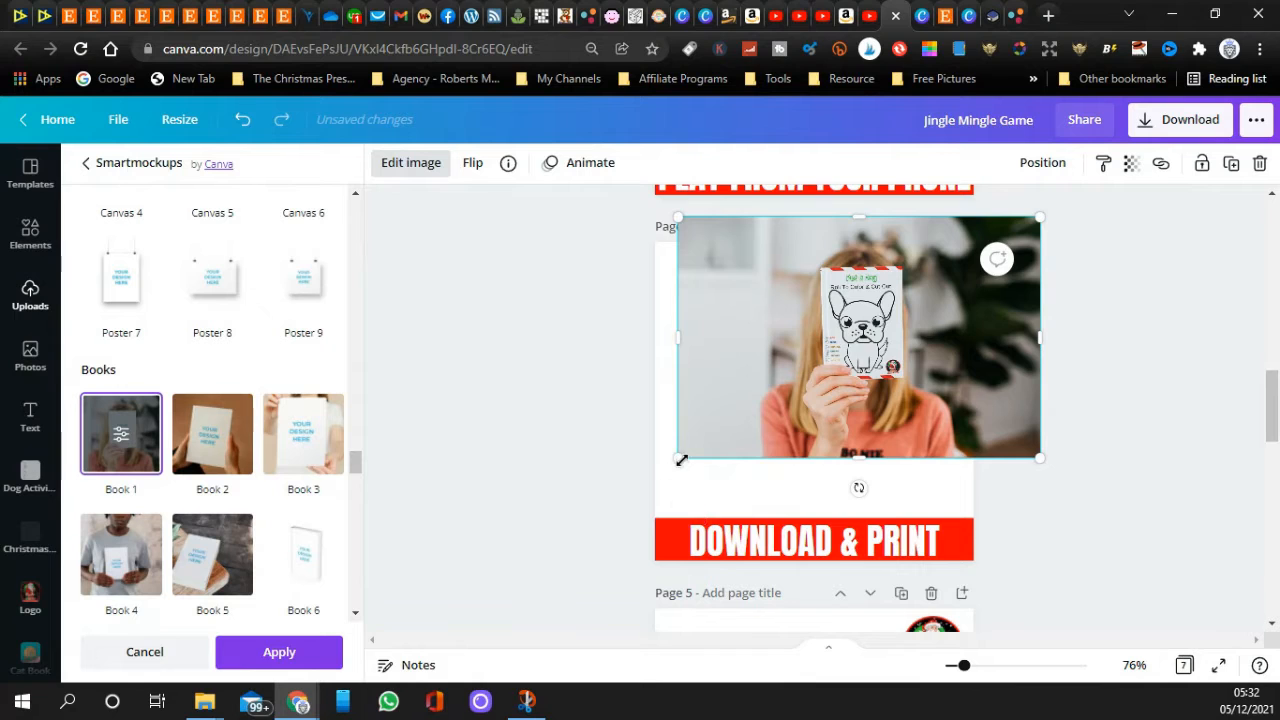
pyautogui.moveTo(679, 459); pyautogui.dragTo(577, 543)
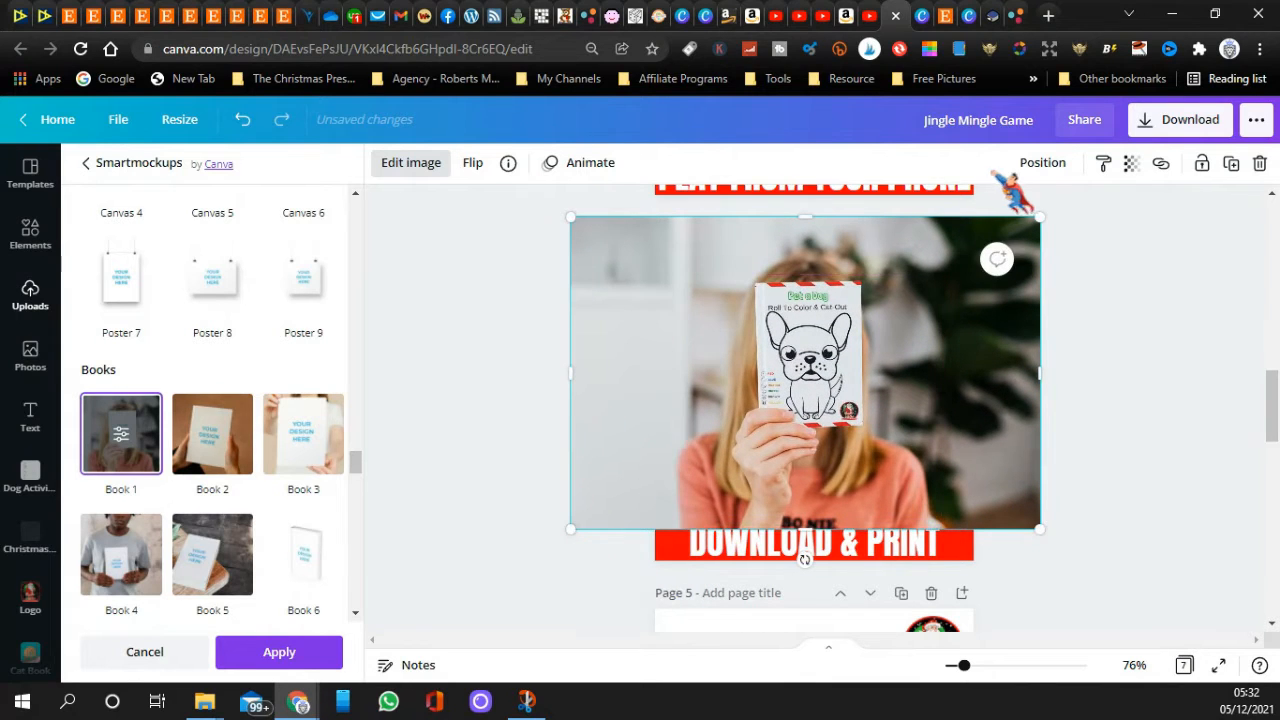
pyautogui.click(1042, 162)
pyautogui.click(975, 215)
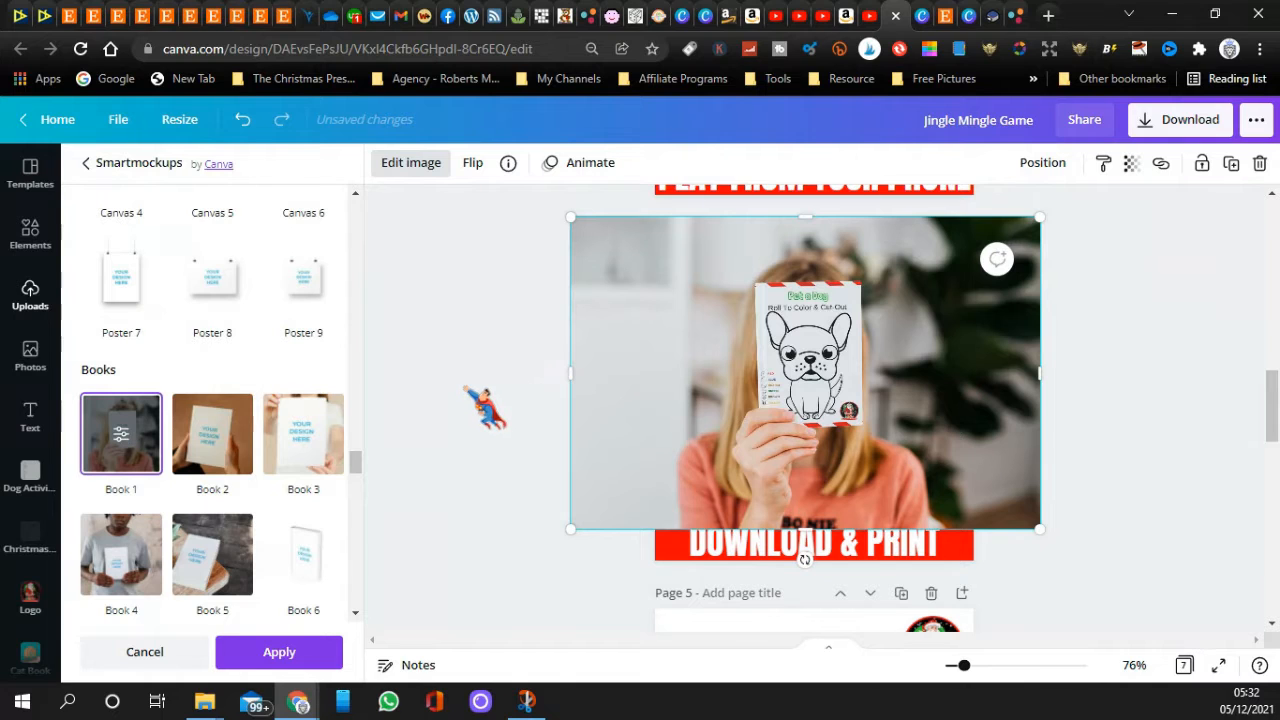
# - Place the uploaded Pet a Dog image on the Print As Many As You Want page
pyautogui.scroll(-4, 486, 407)
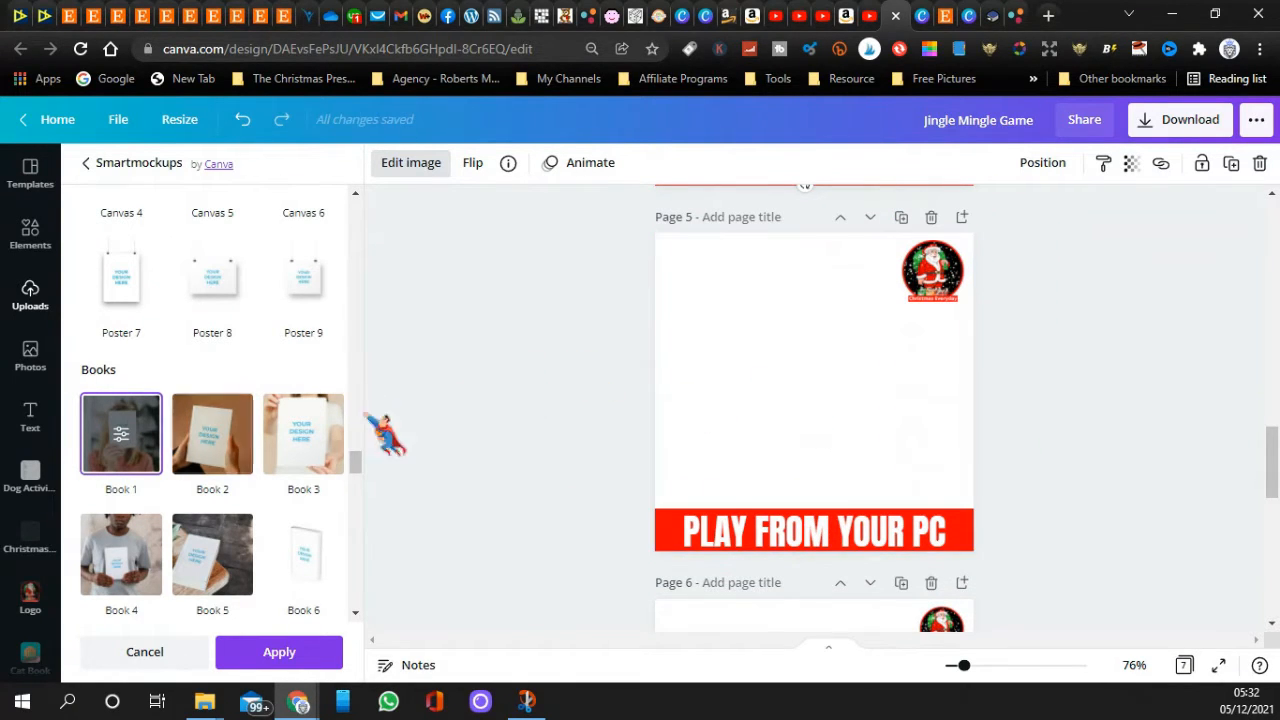
pyautogui.scroll(-4, 597, 357)
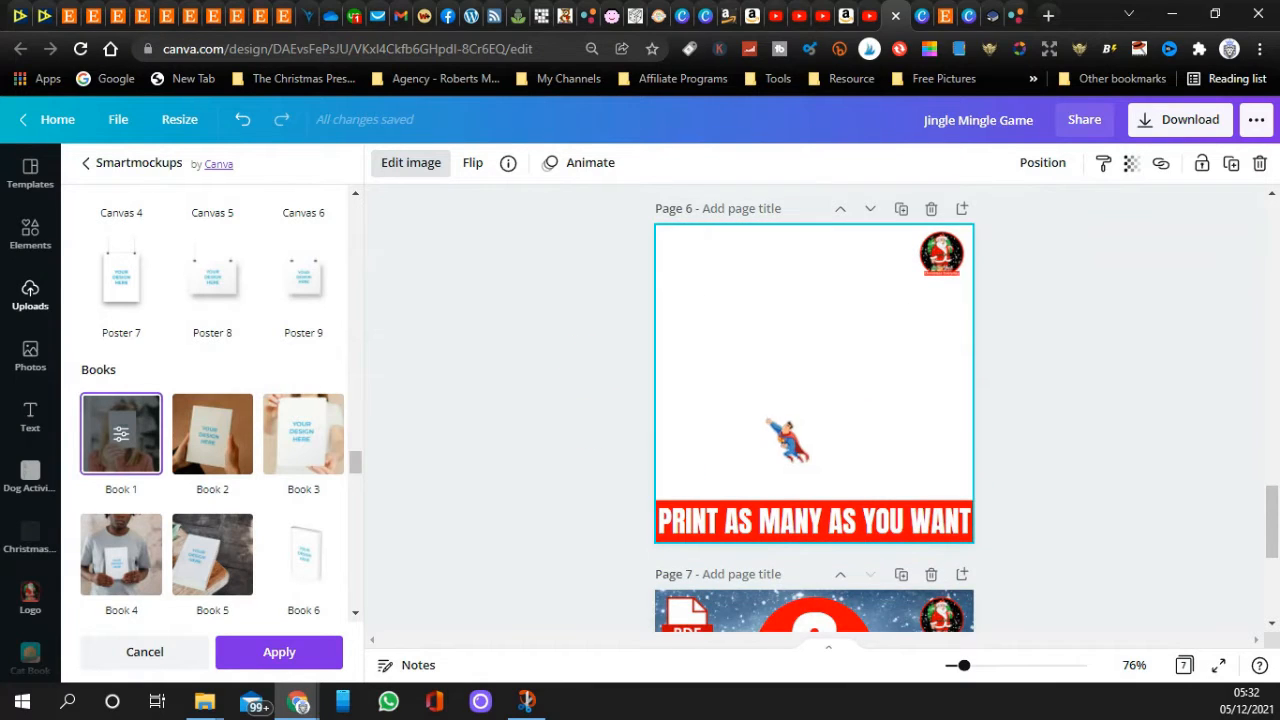
pyautogui.scroll(1, 775, 432)
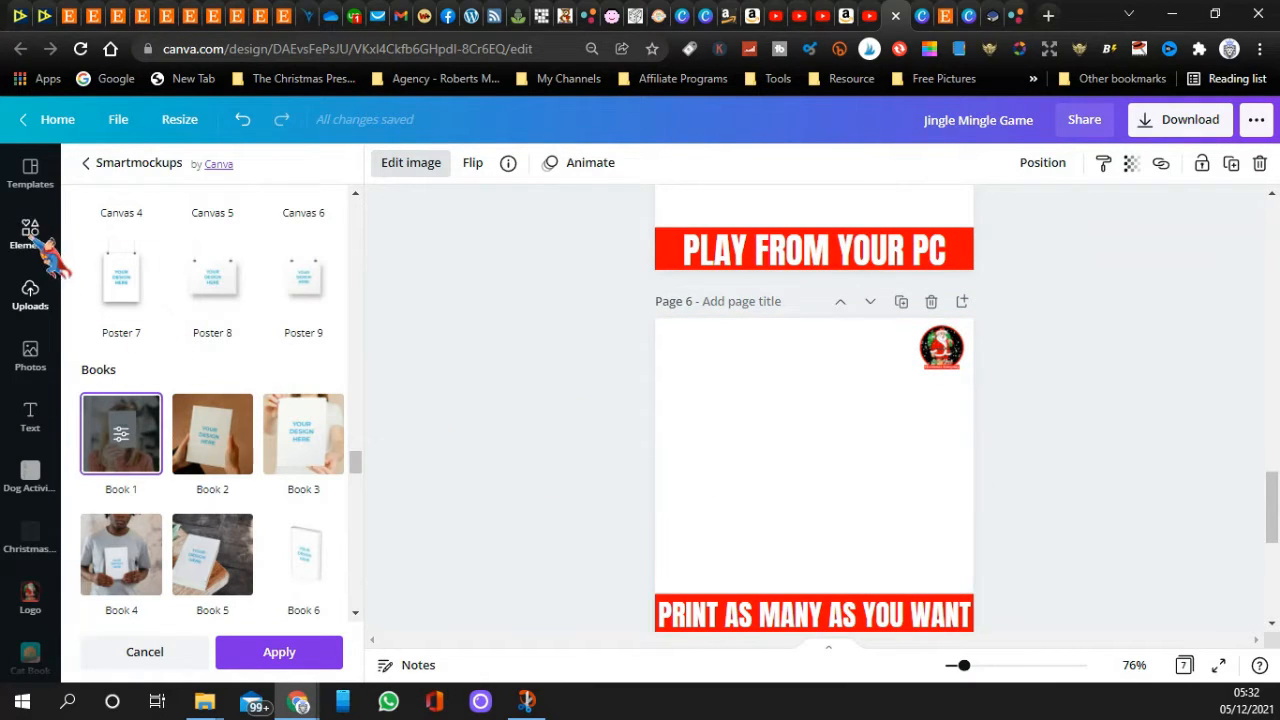
pyautogui.click(31, 288)
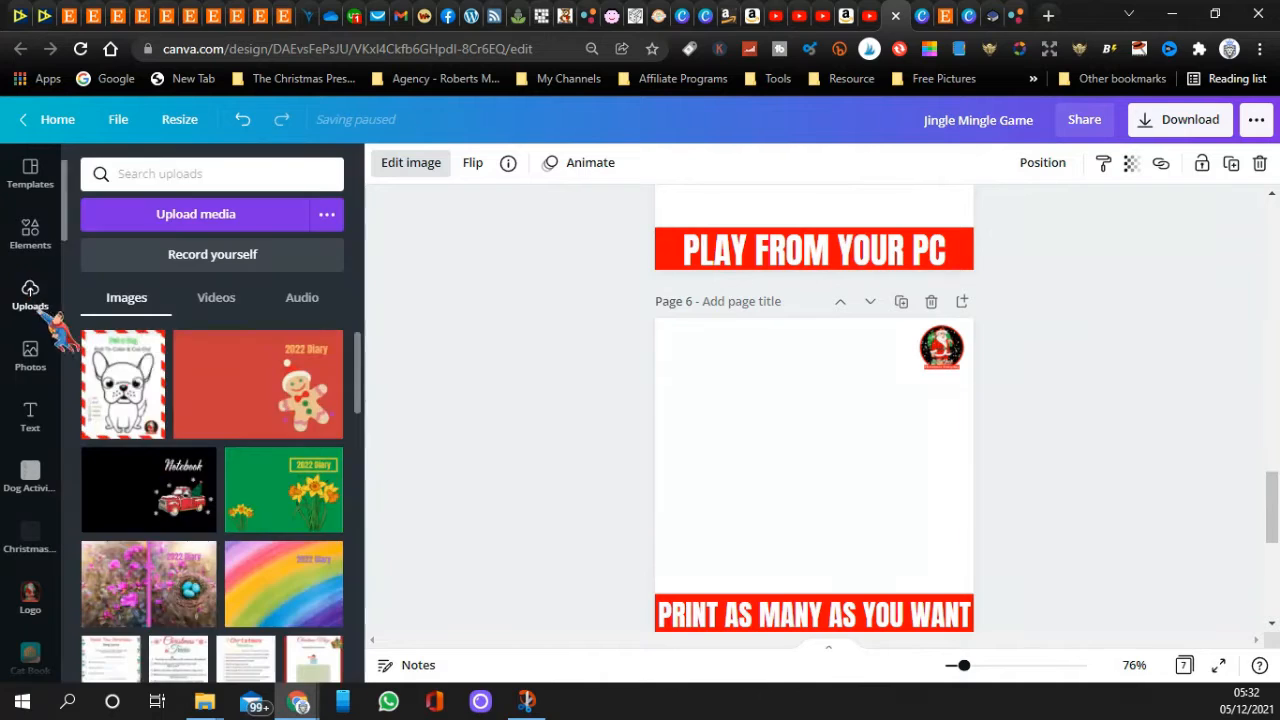
pyautogui.moveTo(120, 385); pyautogui.dragTo(745, 392)
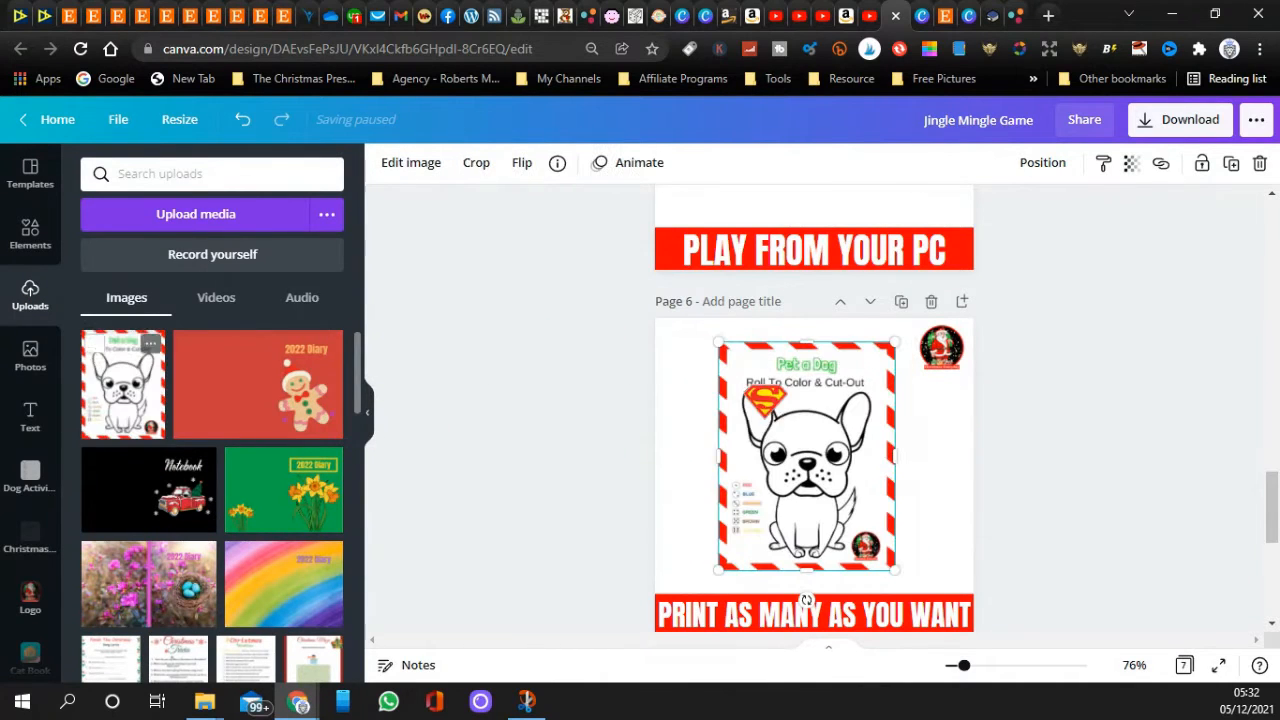
# - Turn the Pet a Dog image on page 6 into the Book 5 smartmockup
pyautogui.click(416, 166)
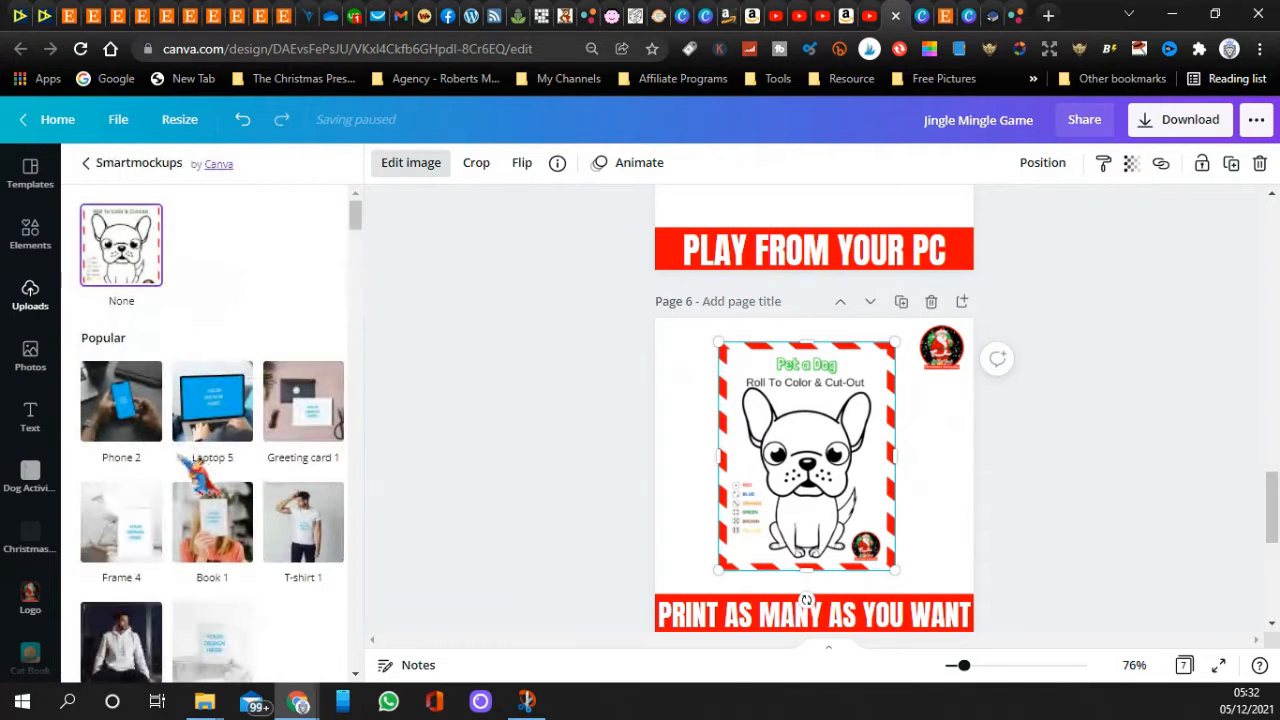
pyautogui.scroll(-1, 208, 452)
pyautogui.scroll(-15, 218, 468)
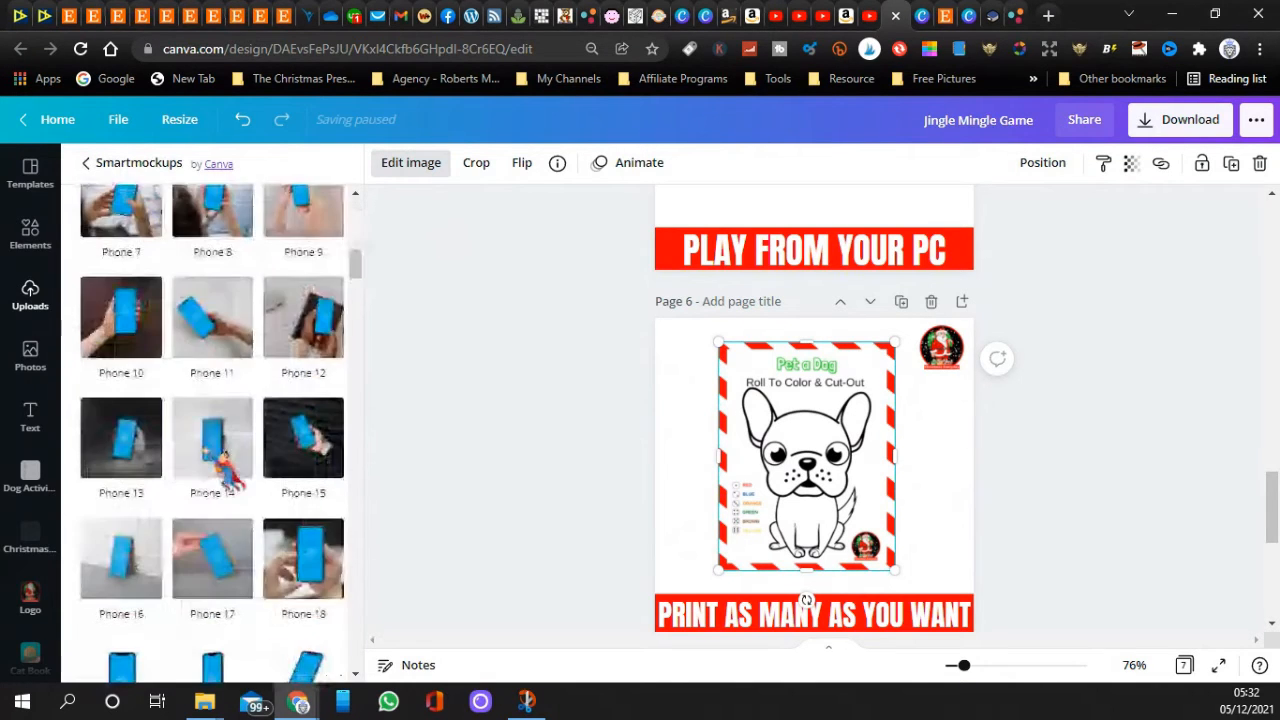
pyautogui.scroll(-8, 210, 458)
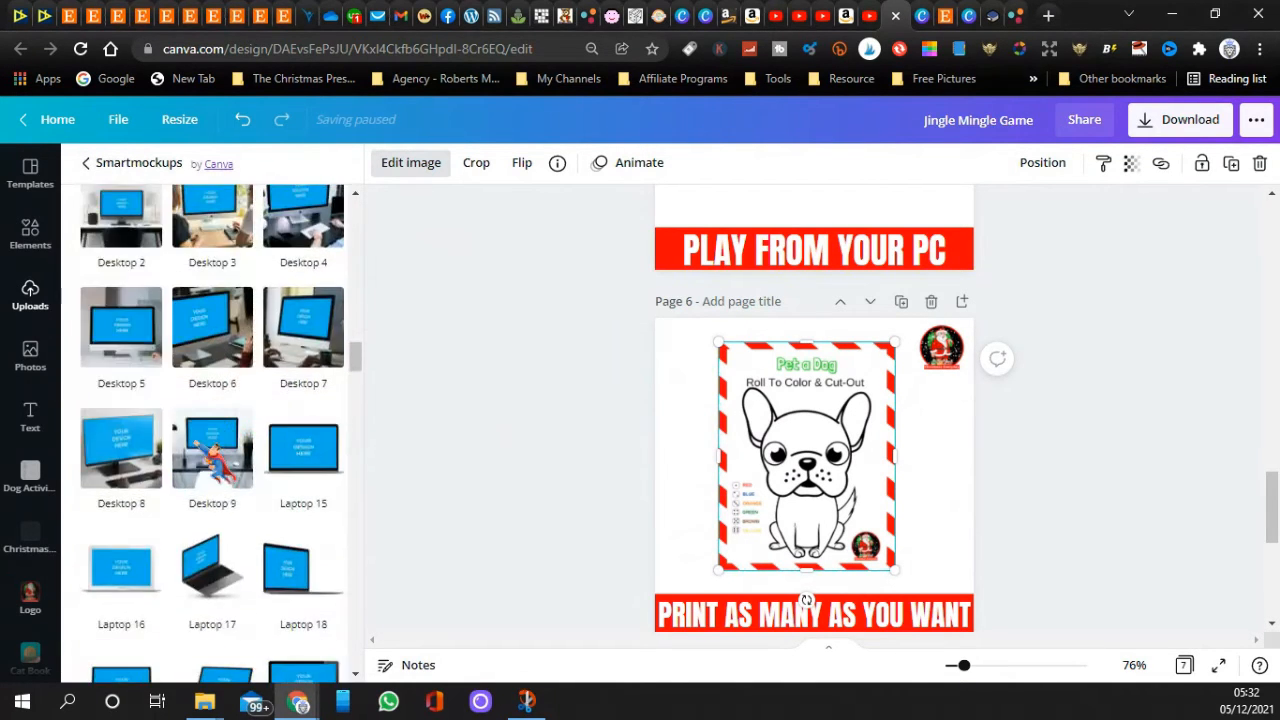
pyautogui.scroll(-8, 210, 458)
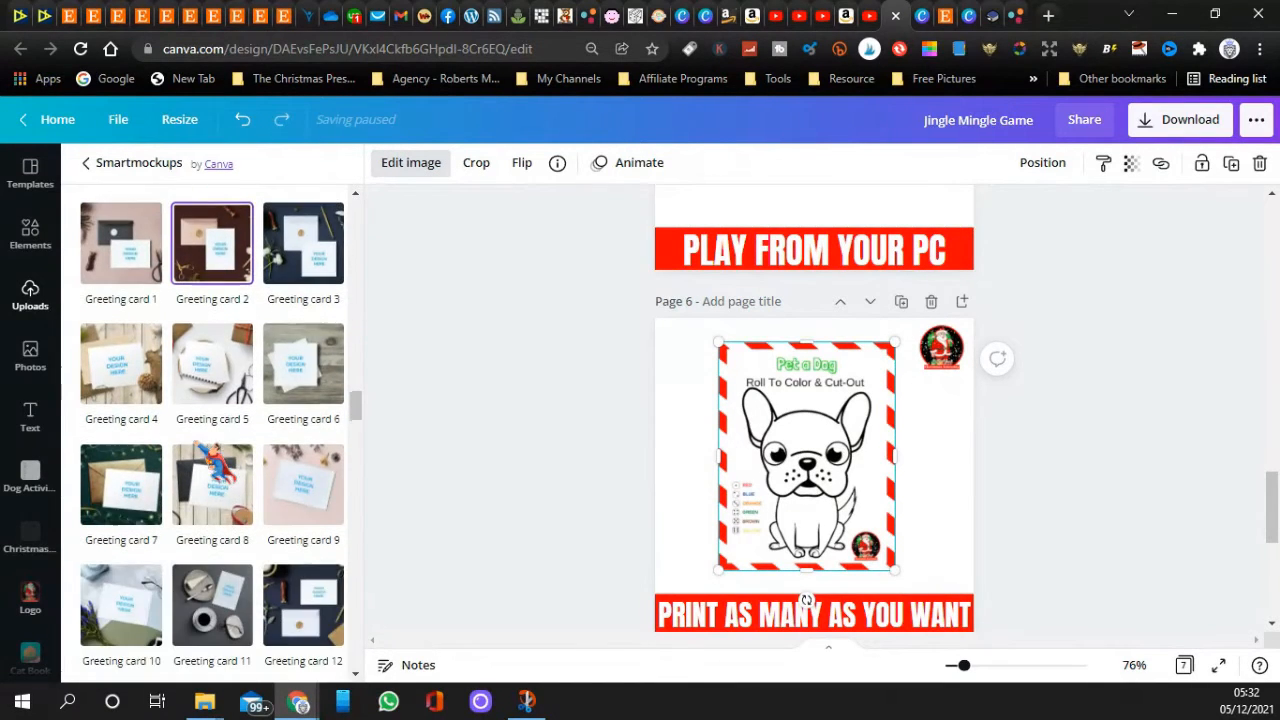
pyautogui.scroll(-8, 210, 455)
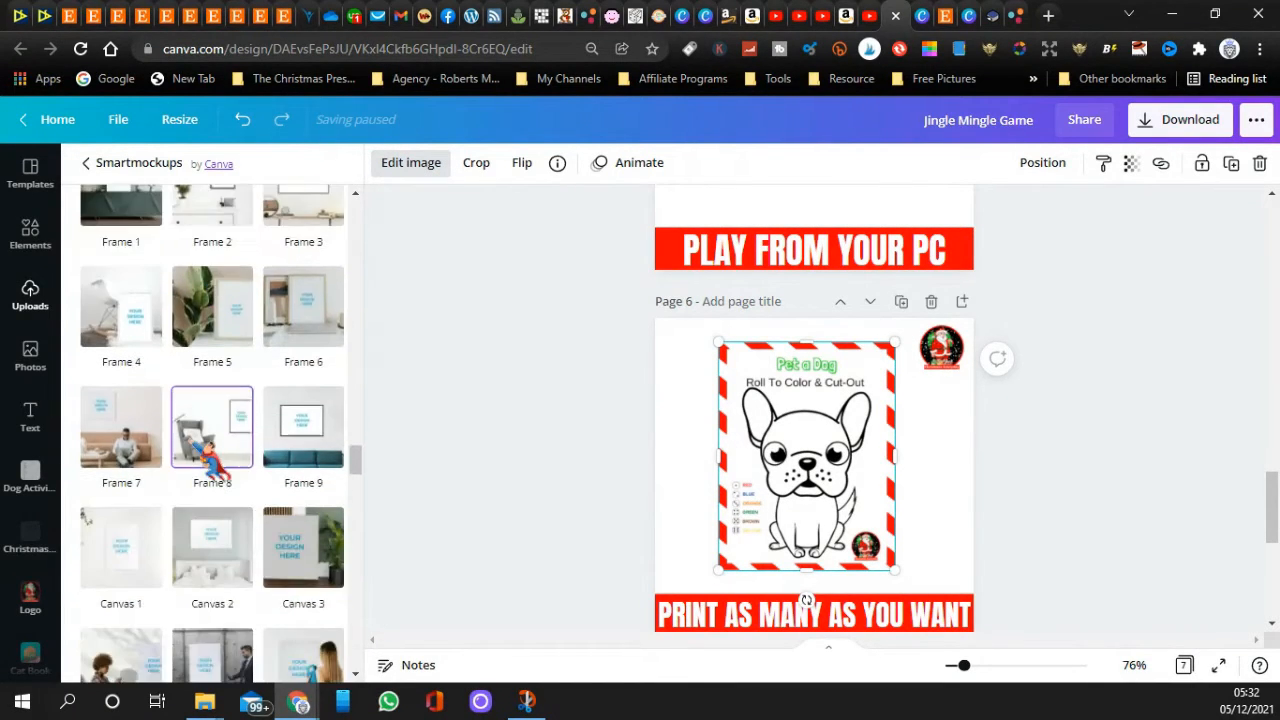
pyautogui.scroll(-2, 210, 458)
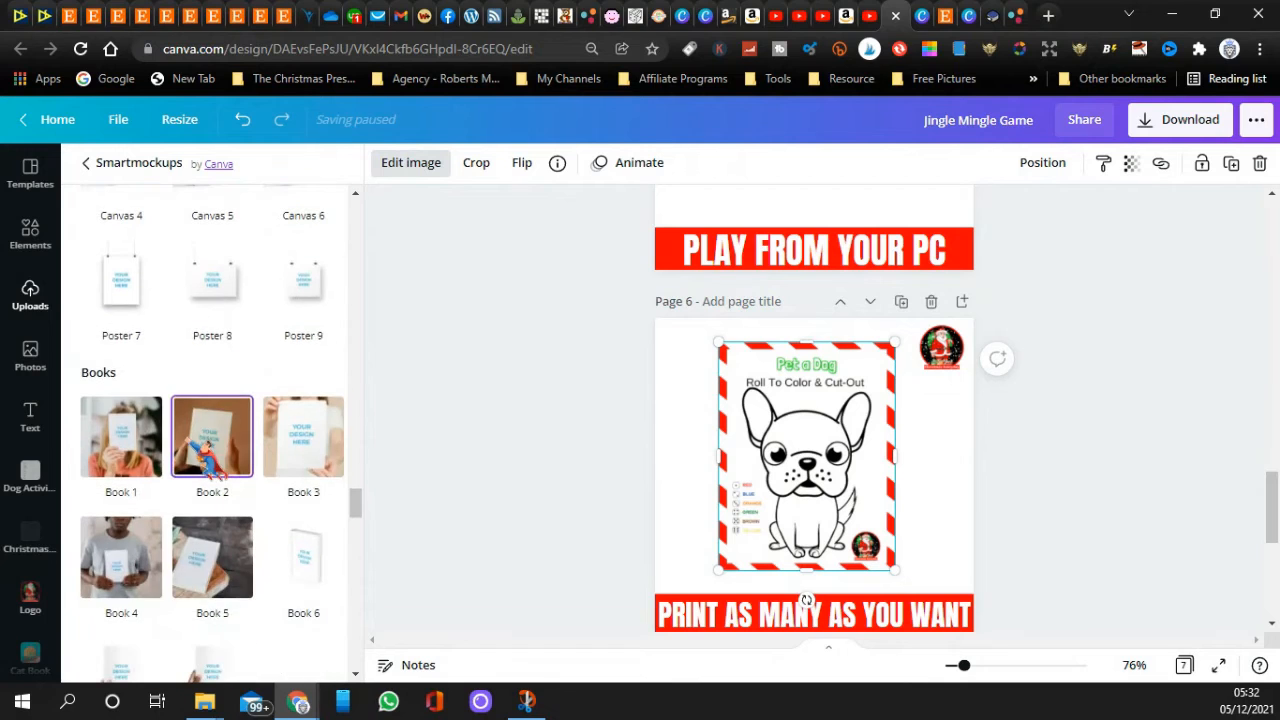
pyautogui.click(212, 557)
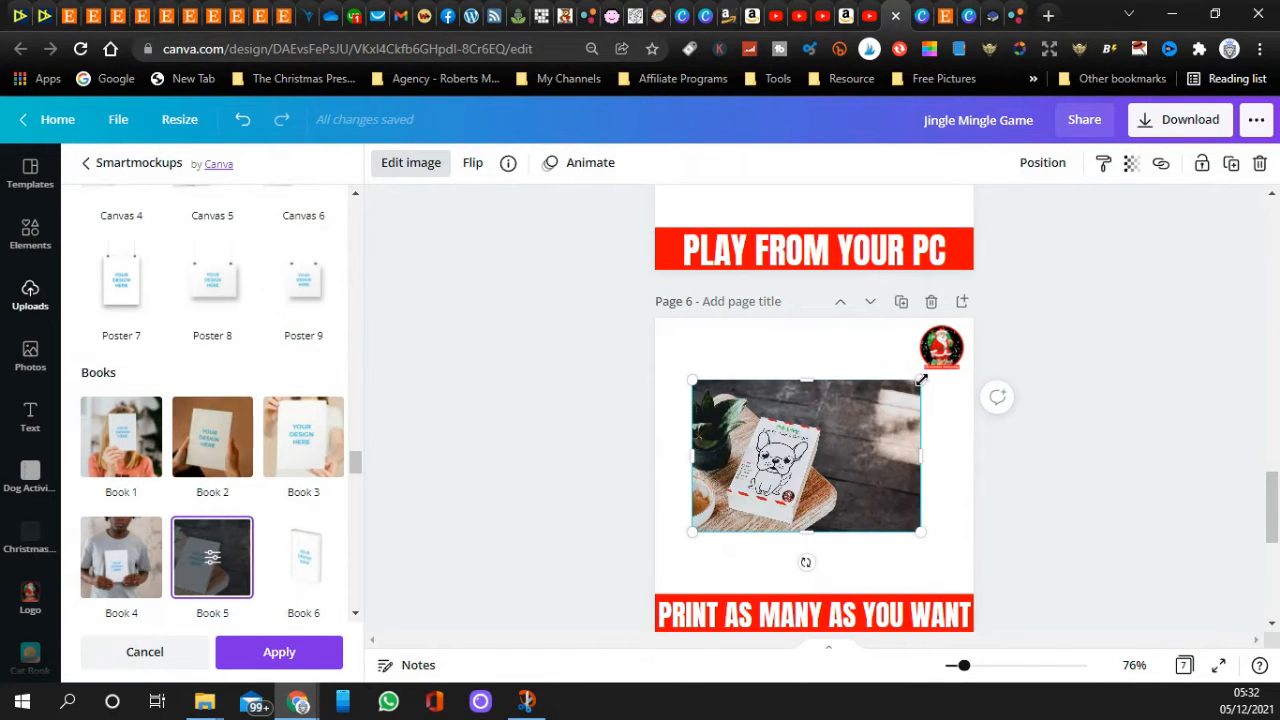
# - Enlarge the Book 5 mockup to cover page 6 and send it backwards behind the logo and the red banner
pyautogui.moveTo(920, 380); pyautogui.dragTo(1123, 331)
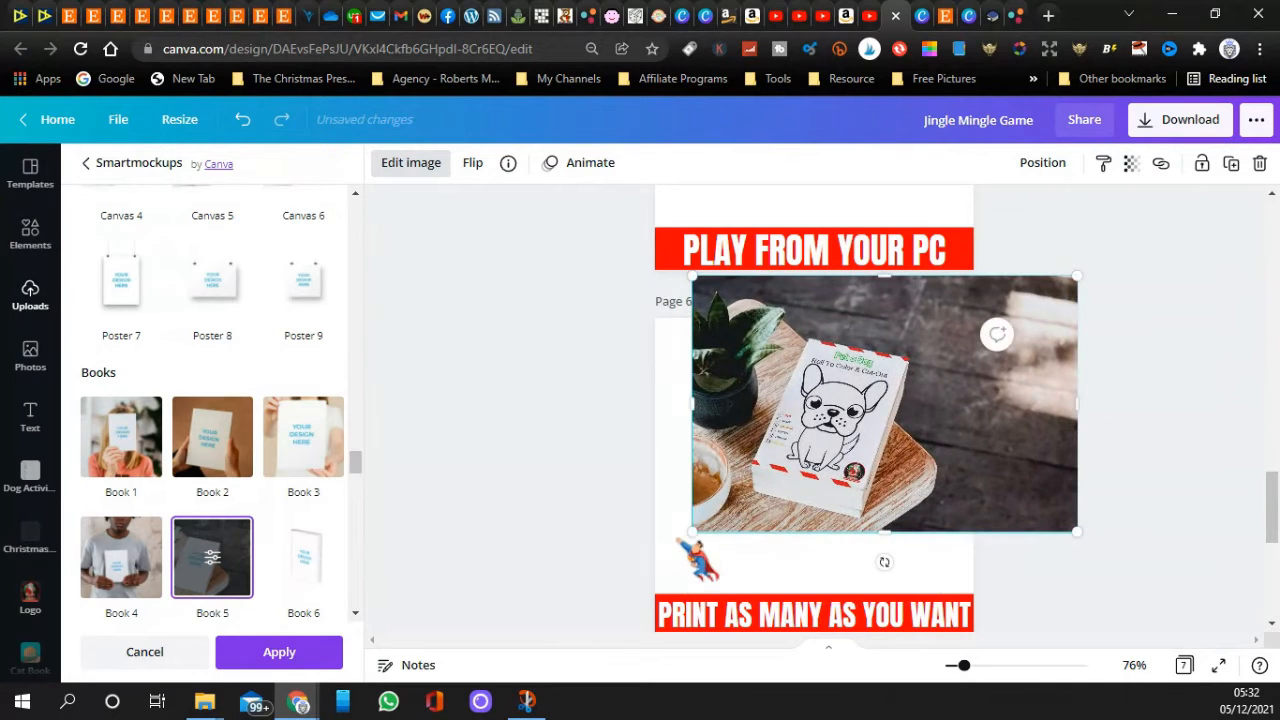
pyautogui.moveTo(693, 528); pyautogui.dragTo(594, 597)
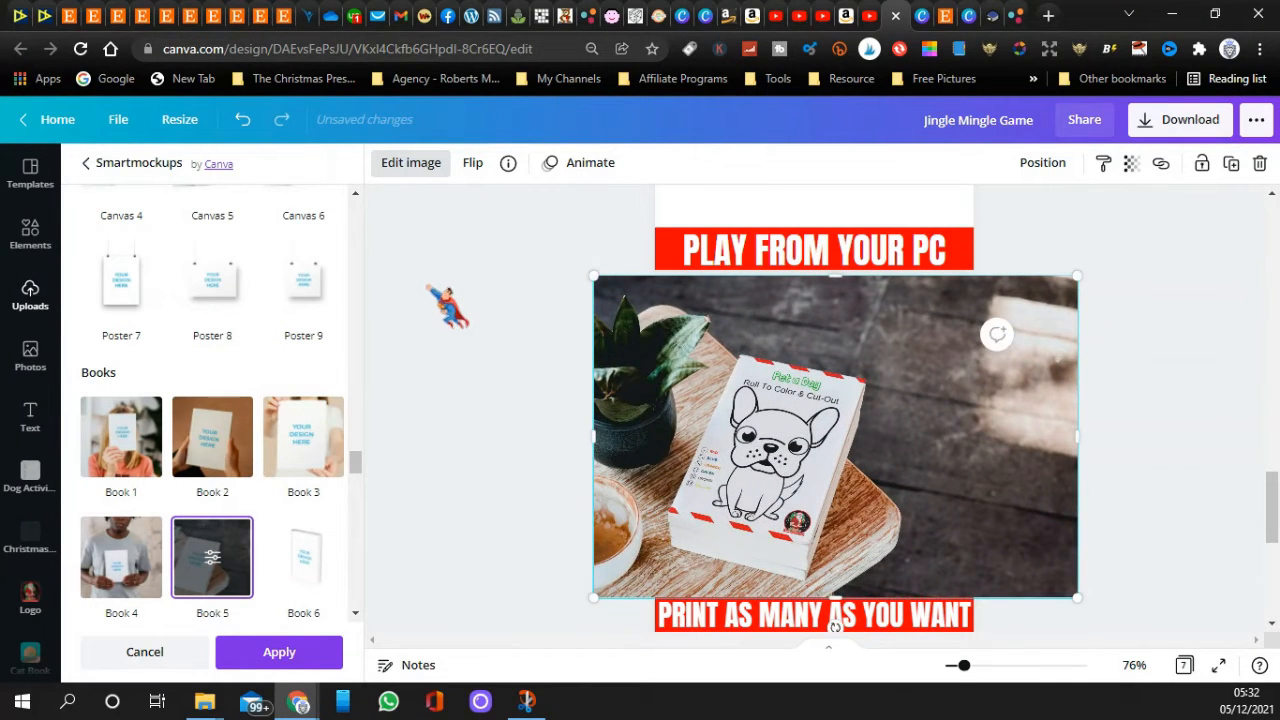
pyautogui.click(1040, 162)
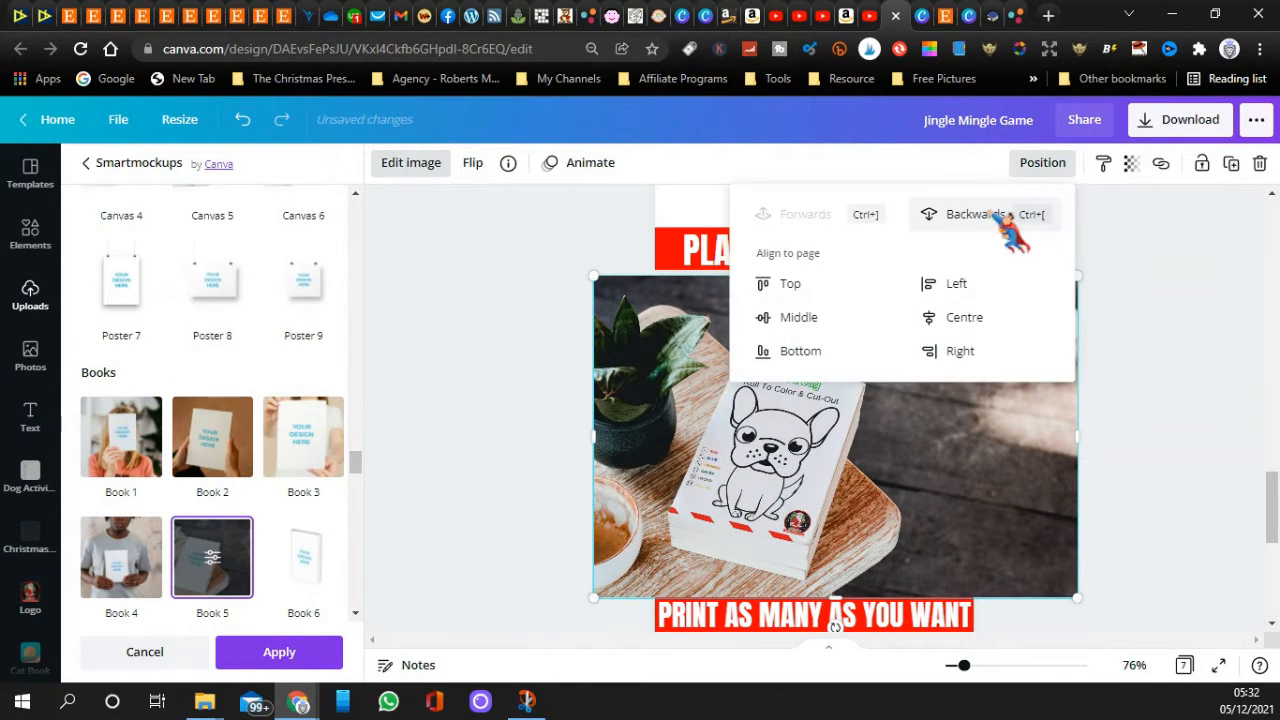
pyautogui.click(472, 333)
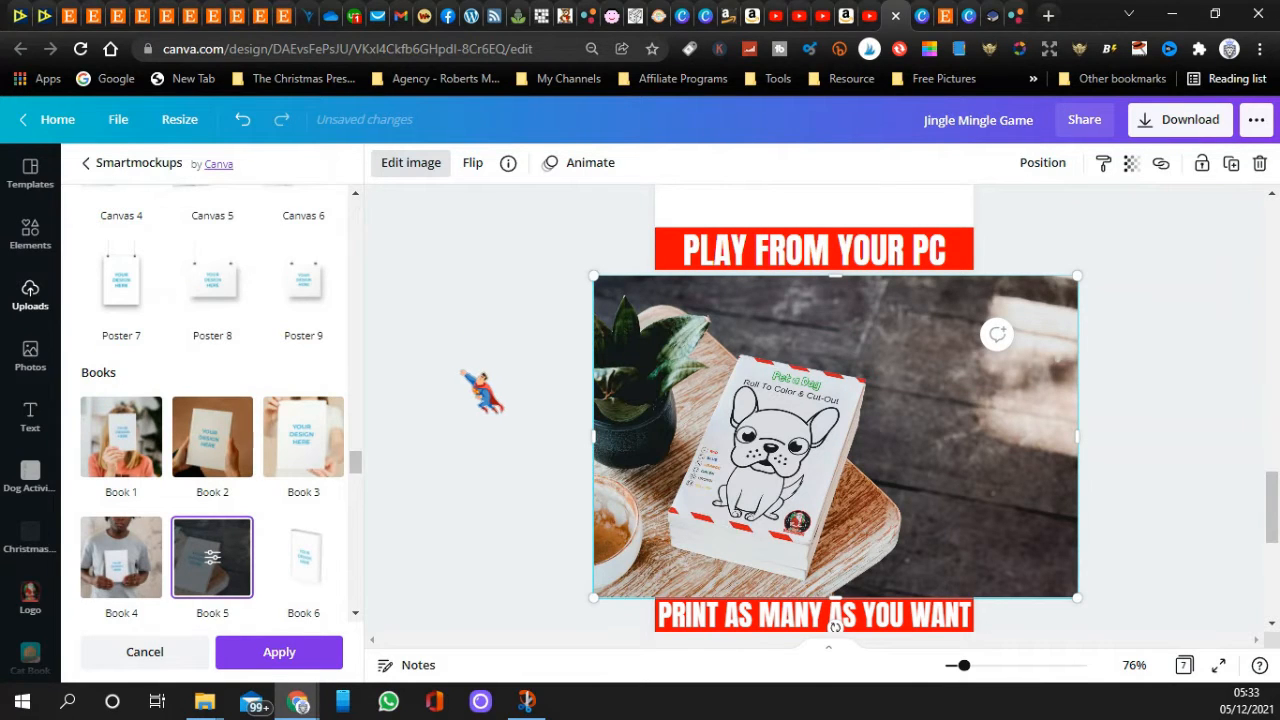
# - Review the artwork and mockups on pages 2 to 4 and return to the Print As Many As You Want page
pyautogui.scroll(7, 462, 372)
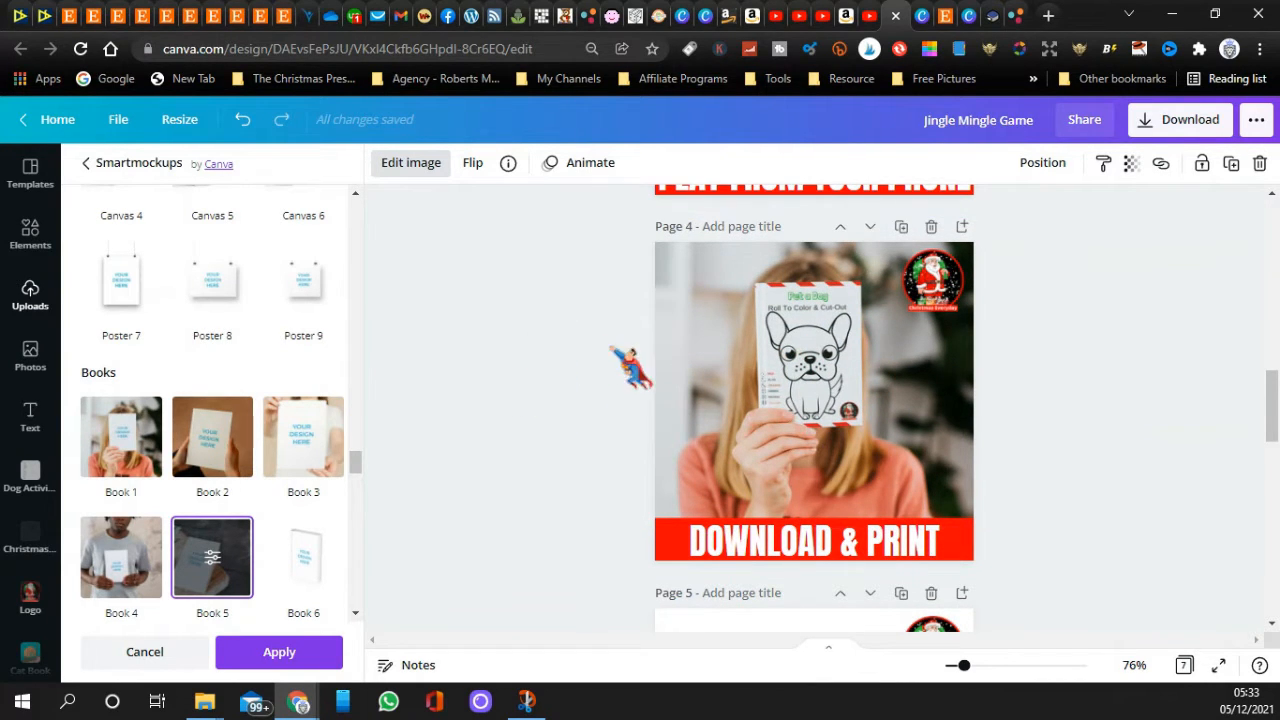
pyautogui.scroll(4, 537, 435)
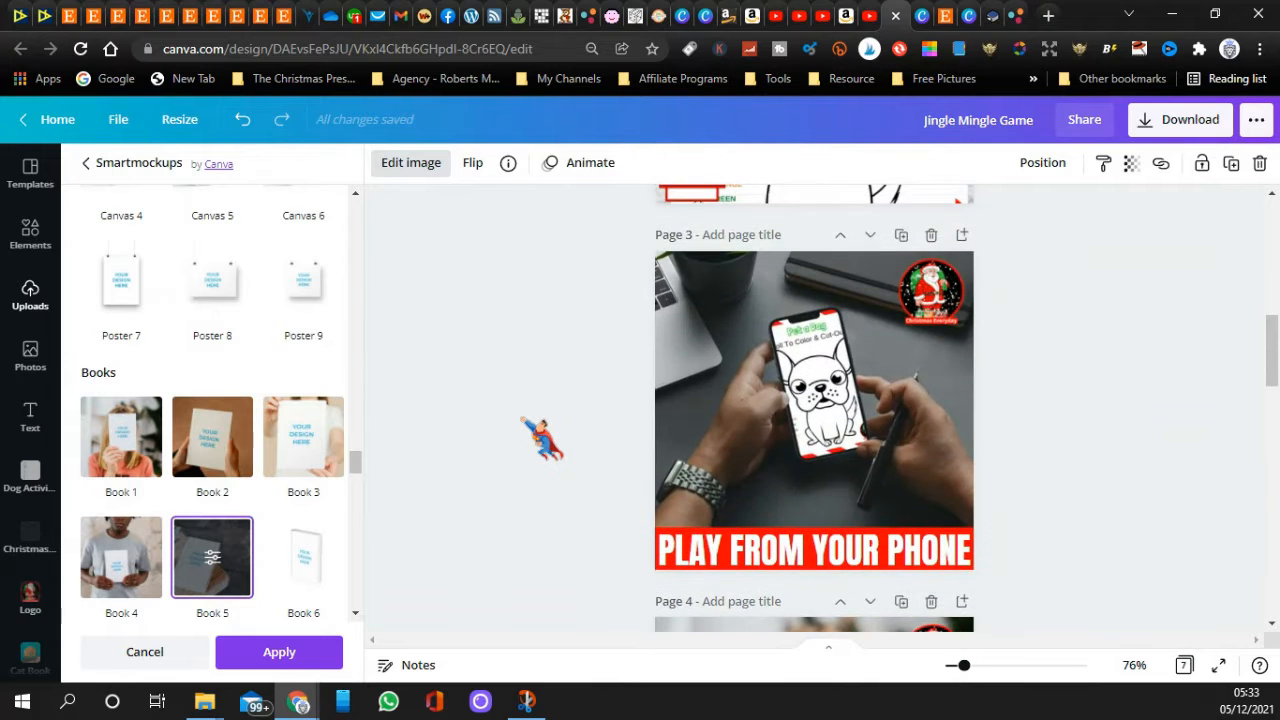
pyautogui.scroll(3, 541, 437)
pyautogui.scroll(-5, 545, 435)
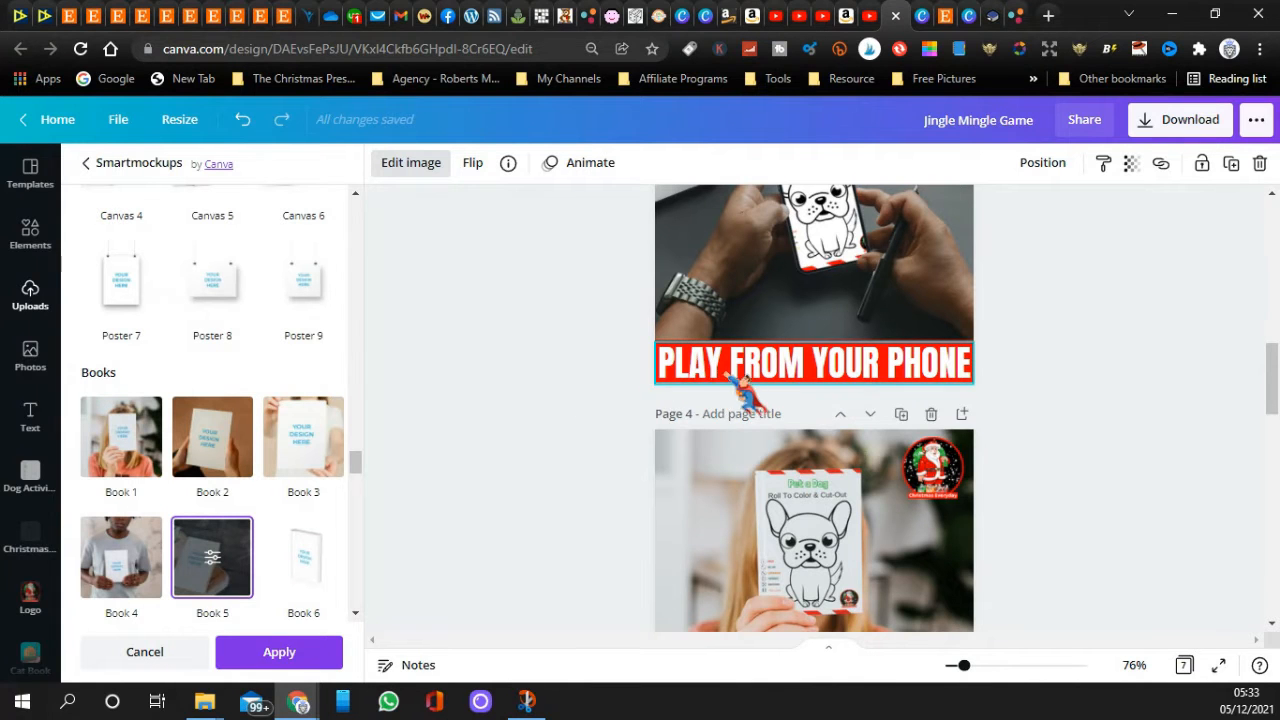
pyautogui.scroll(4, 570, 395)
pyautogui.scroll(2, 585, 400)
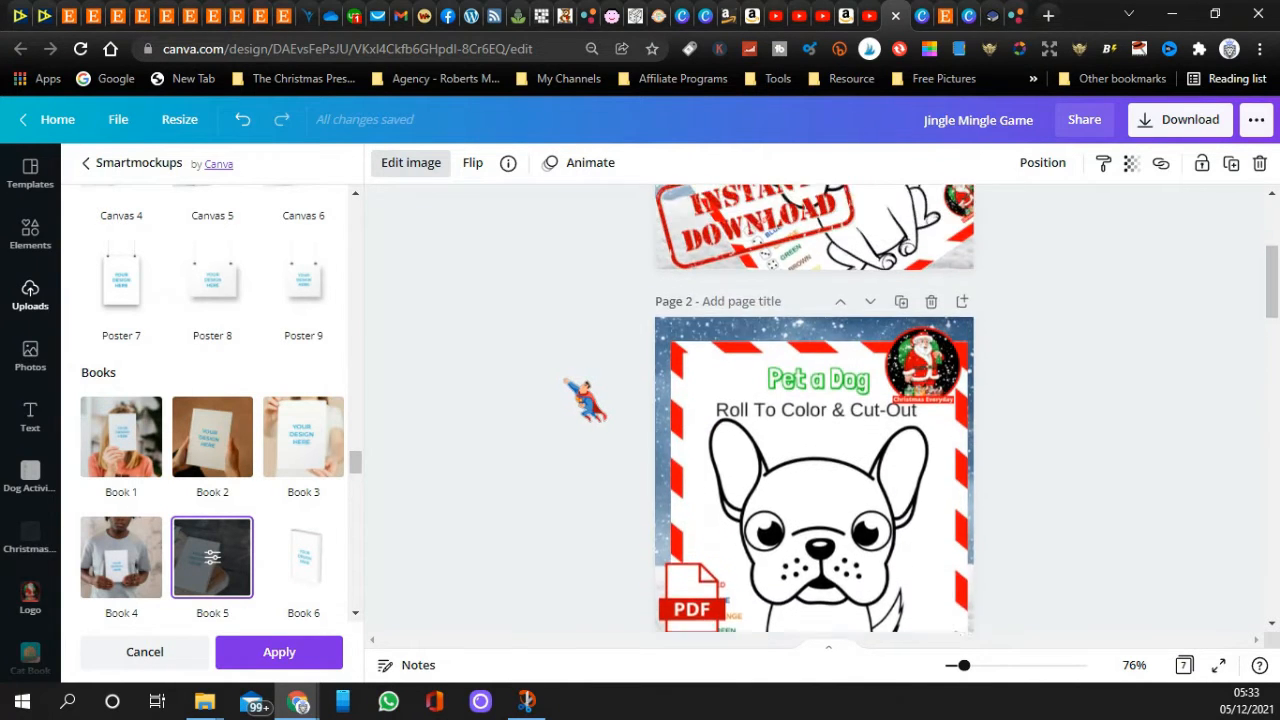
pyautogui.scroll(-8, 585, 400)
pyautogui.scroll(-8, 587, 398)
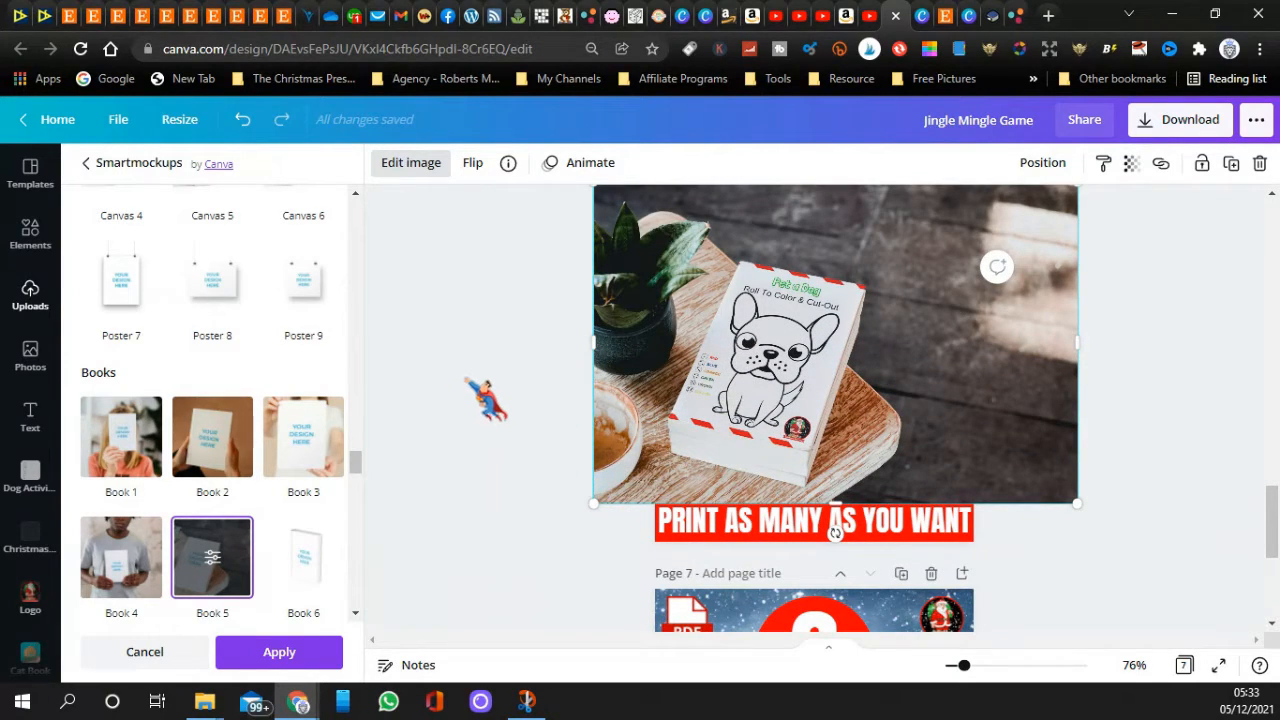
# - Add the Pet a Dog image to the Different Game Cards page and shrink it into the corner beside Santa, just above the red banner
pyautogui.click(499, 380)
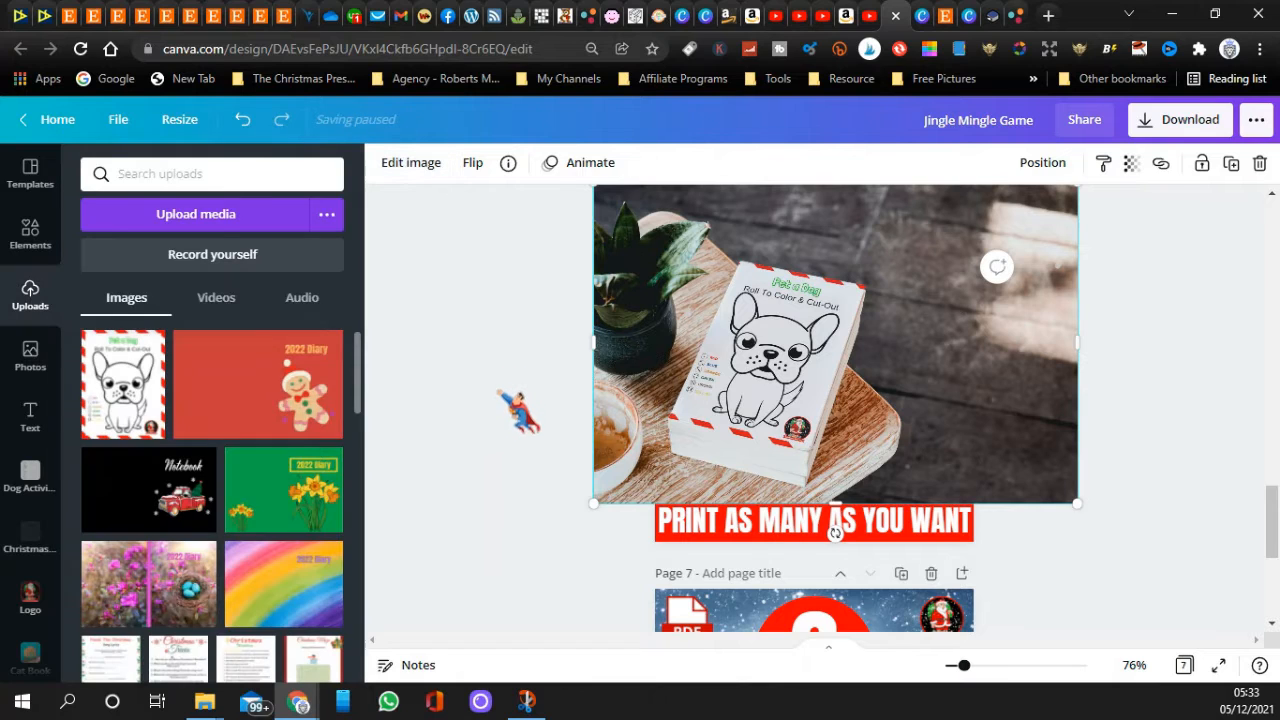
pyautogui.click(522, 430)
pyautogui.scroll(-2, 524, 431)
pyautogui.scroll(-2, 524, 432)
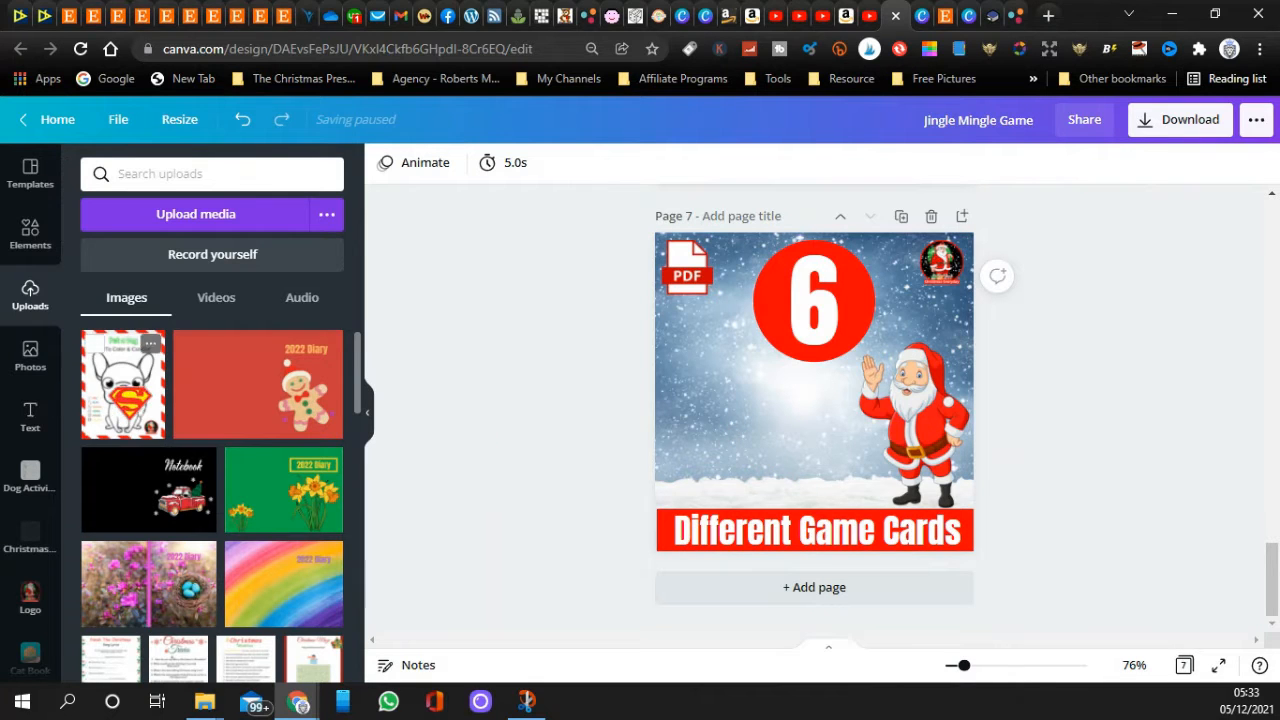
pyautogui.moveTo(112, 400); pyautogui.dragTo(700, 412)
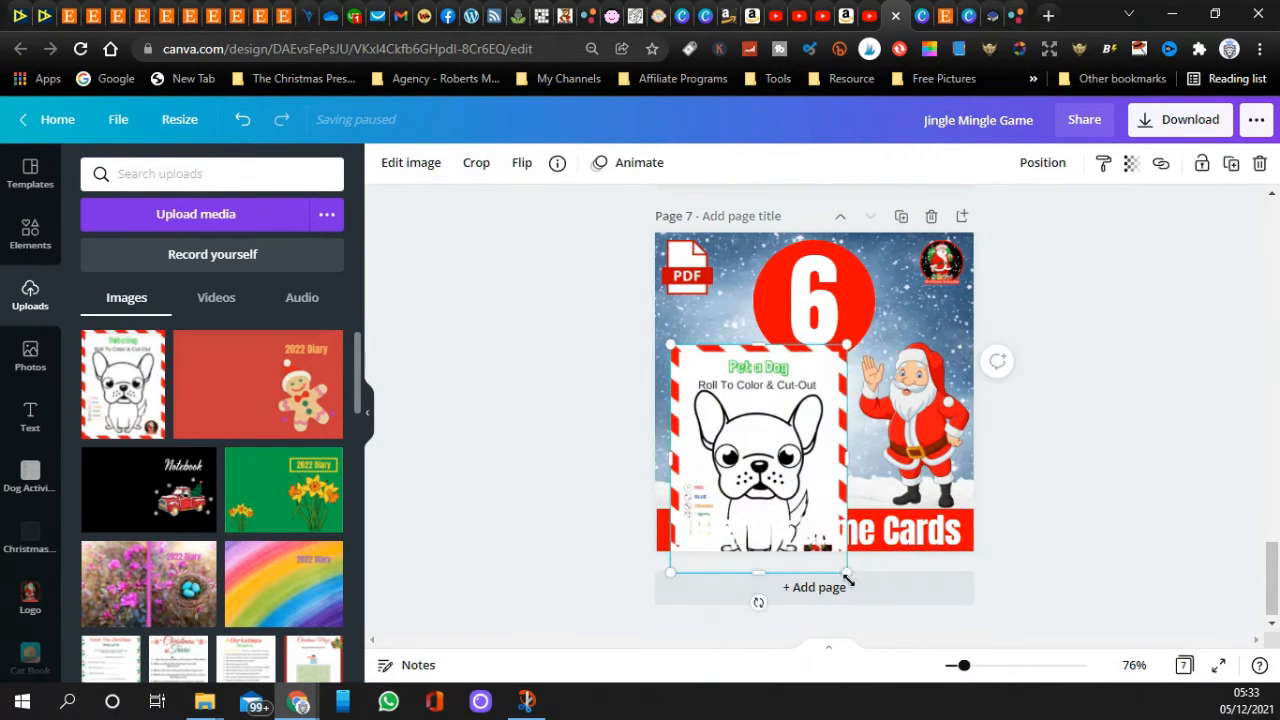
pyautogui.moveTo(850, 578); pyautogui.dragTo(775, 480)
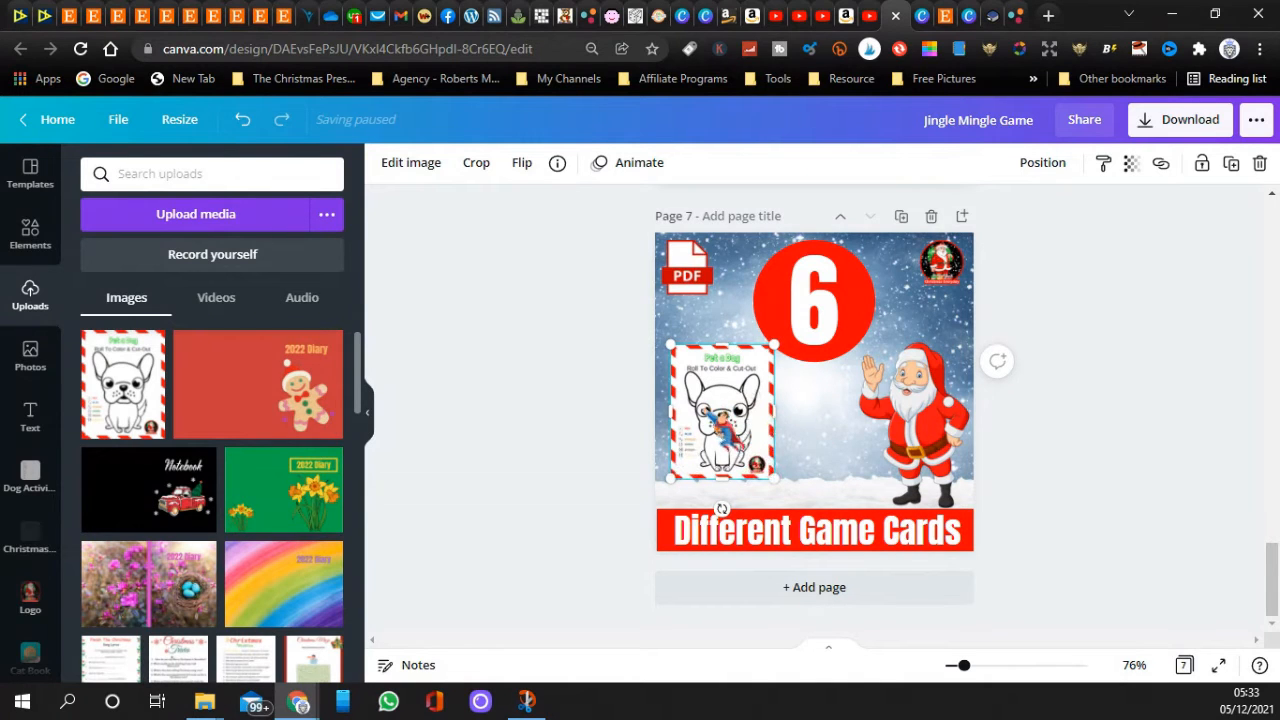
pyautogui.moveTo(729, 431); pyautogui.dragTo(724, 449)
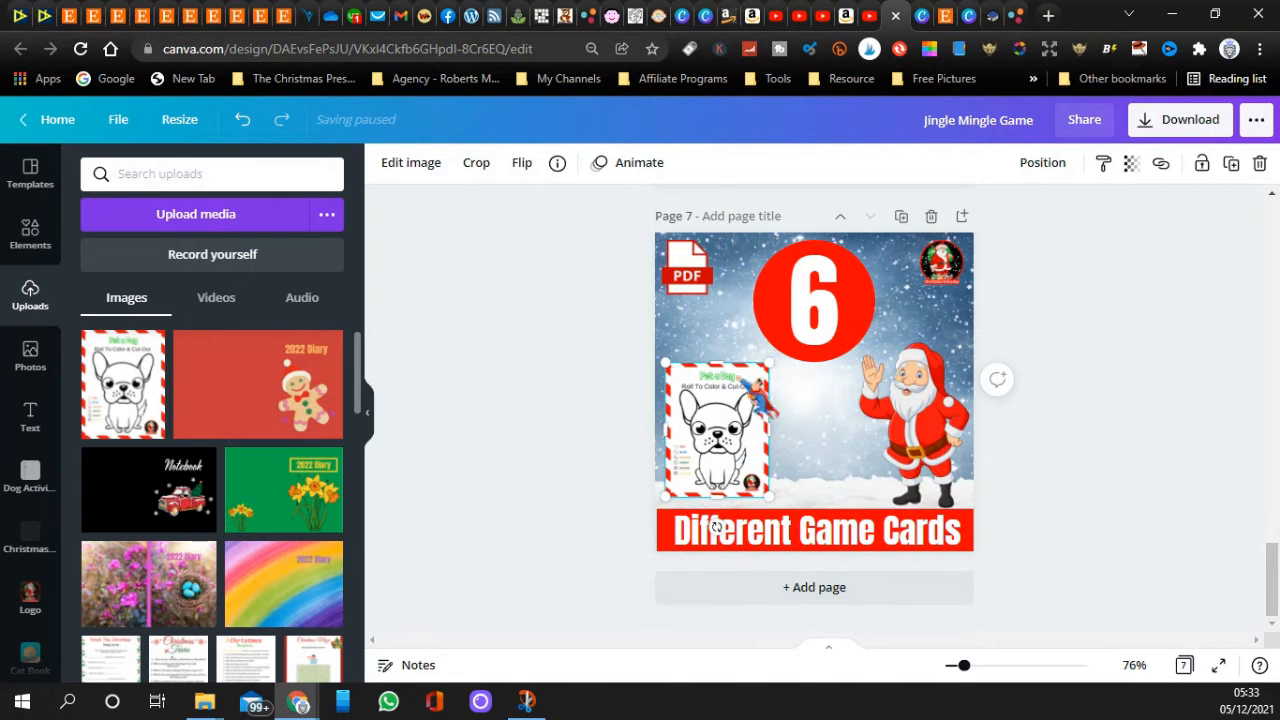
pyautogui.moveTo(774, 361); pyautogui.dragTo(752, 383)
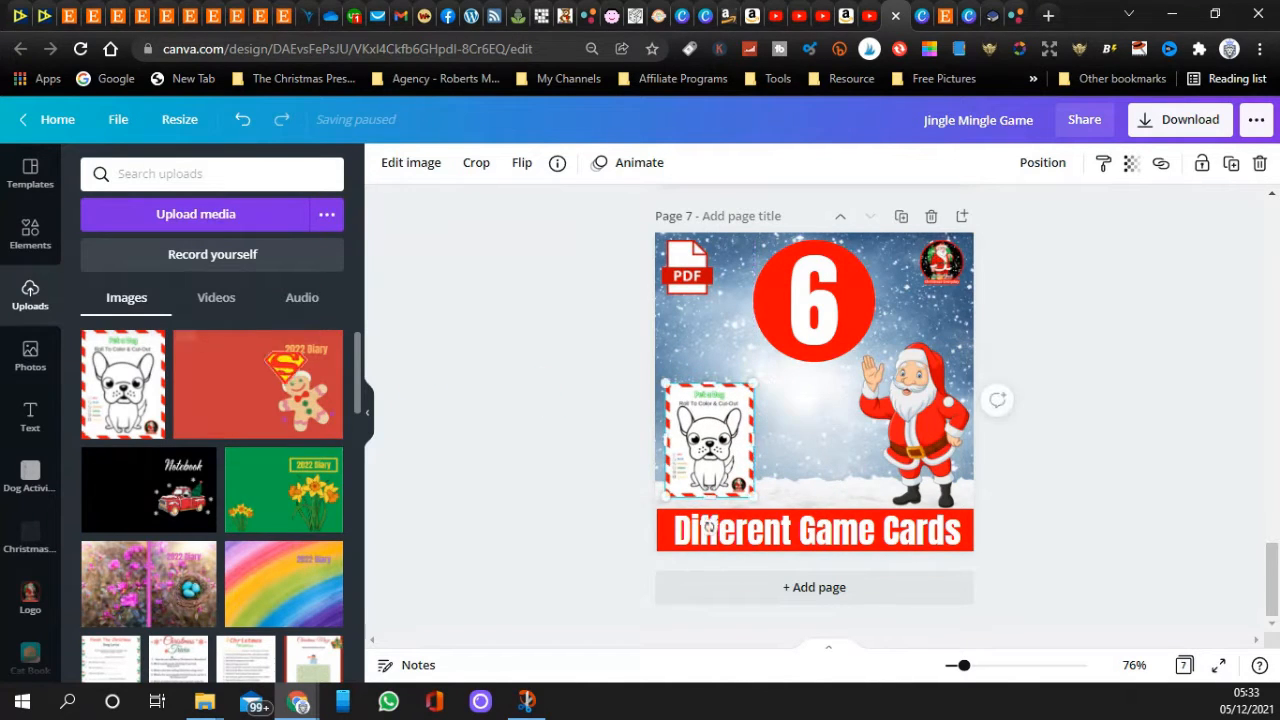
# - Add three more copies of the Pet a Dog image to page 7, overlapping in a row from the first card towards Santa
pyautogui.moveTo(120, 390); pyautogui.dragTo(735, 432)
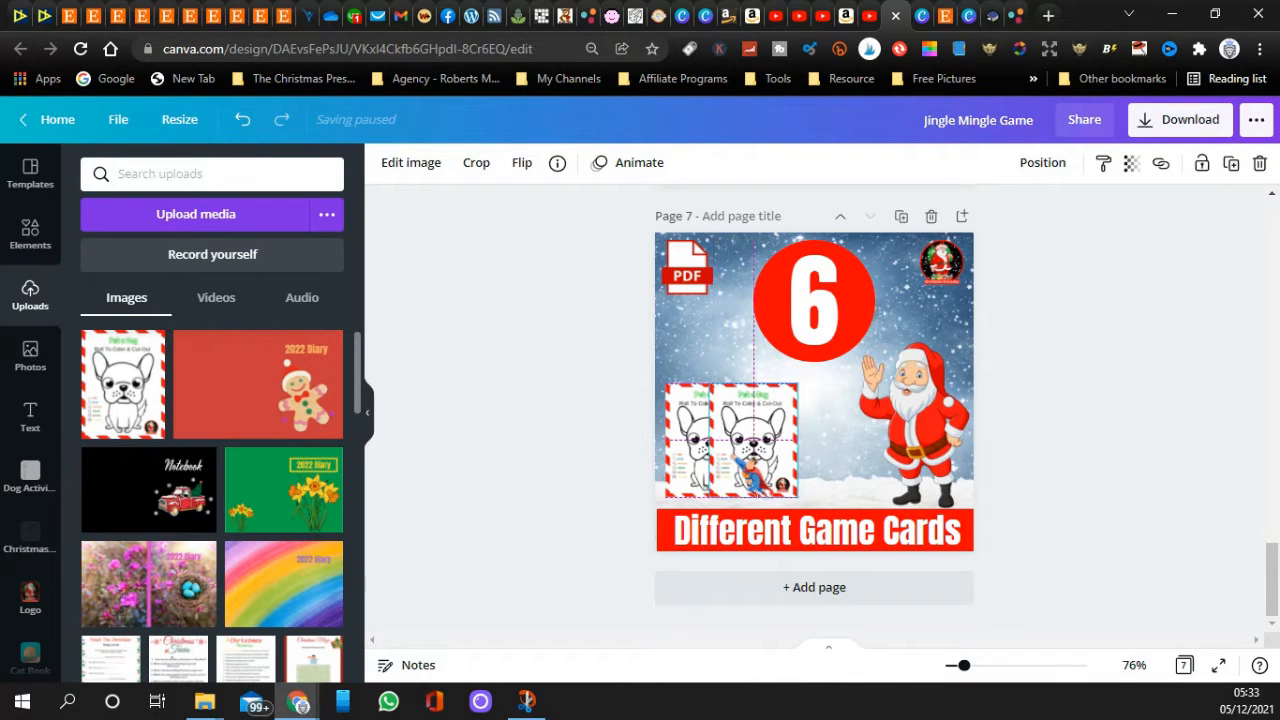
pyautogui.moveTo(125, 390); pyautogui.dragTo(796, 440)
pyautogui.moveTo(125, 390); pyautogui.dragTo(865, 446)
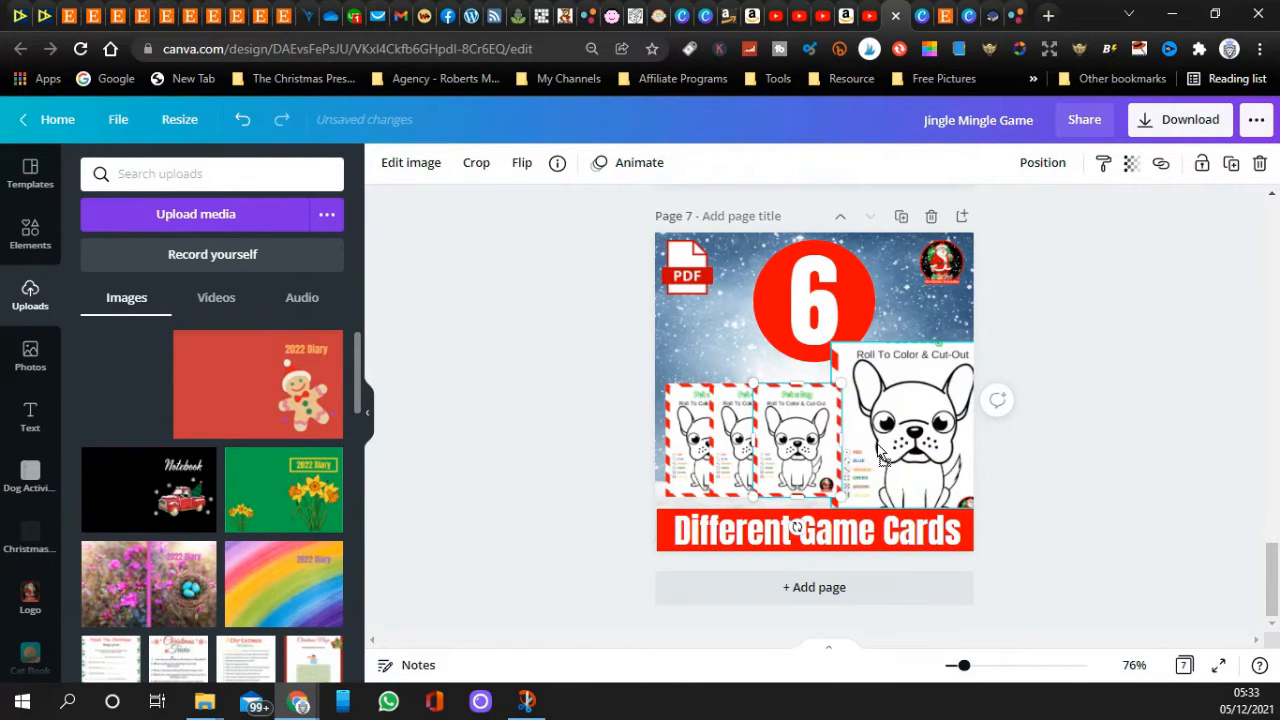
pyautogui.moveTo(915, 367); pyautogui.dragTo(860, 458)
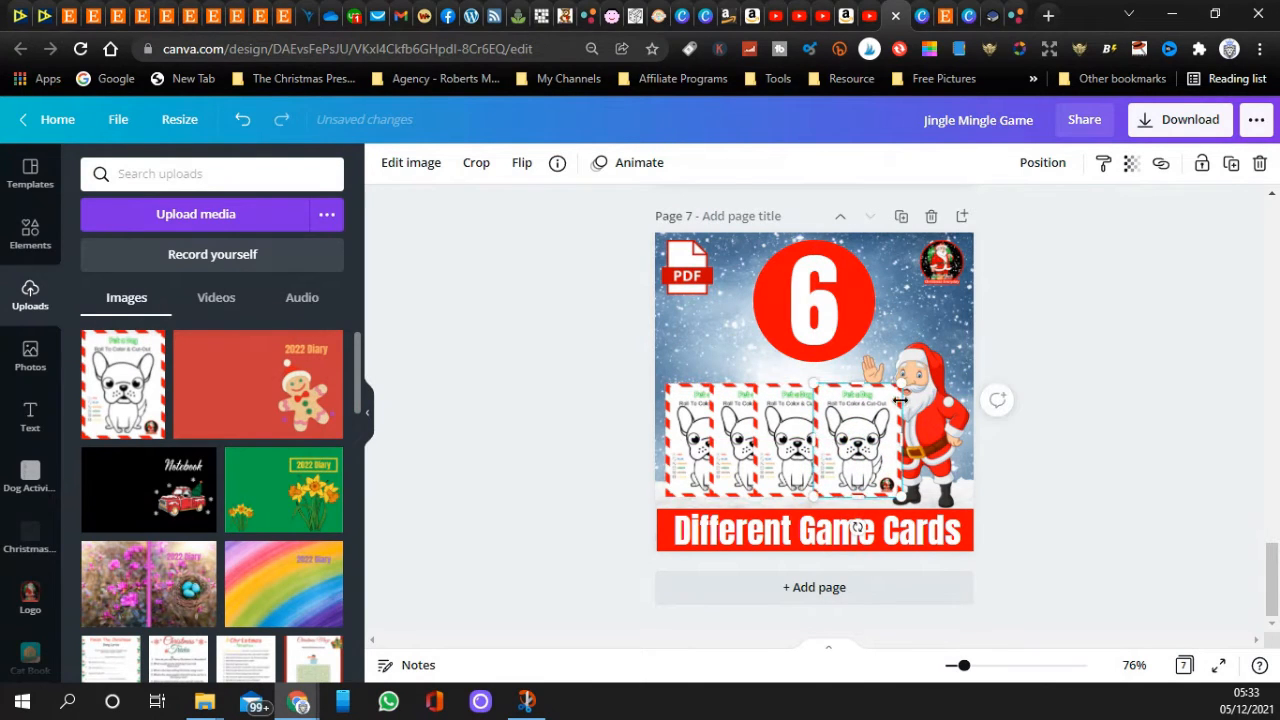
# - Bring Santa forward so he overlaps the last Pet a Dog card on page 7, and nudge him slightly towards the cards
pyautogui.click(950, 415)
pyautogui.click(1060, 162)
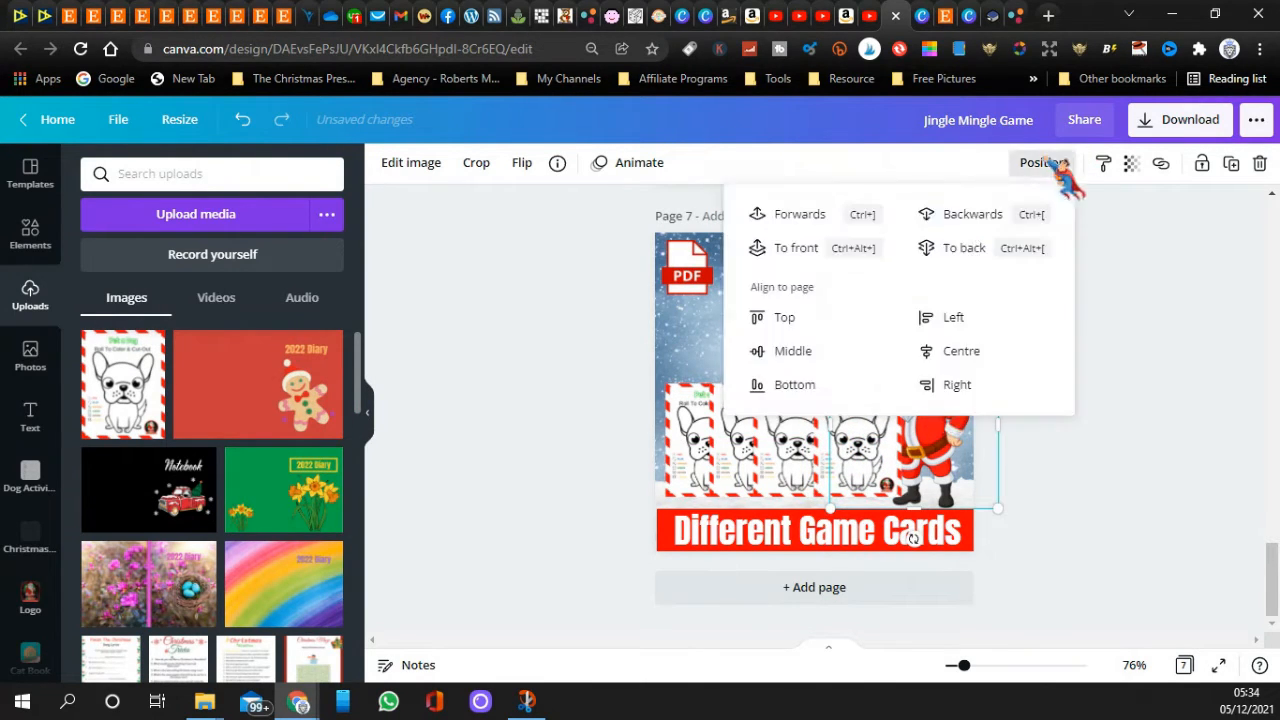
pyautogui.click(512, 321)
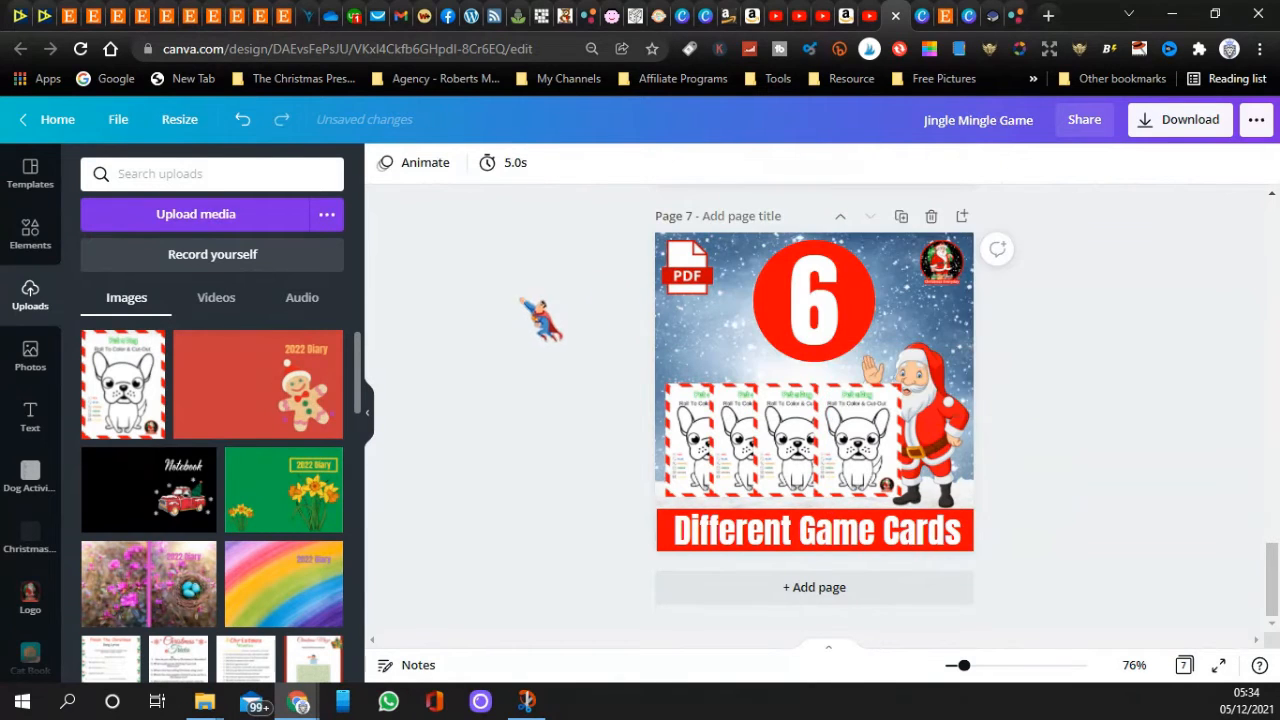
pyautogui.click(940, 425)
pyautogui.click(1040, 163)
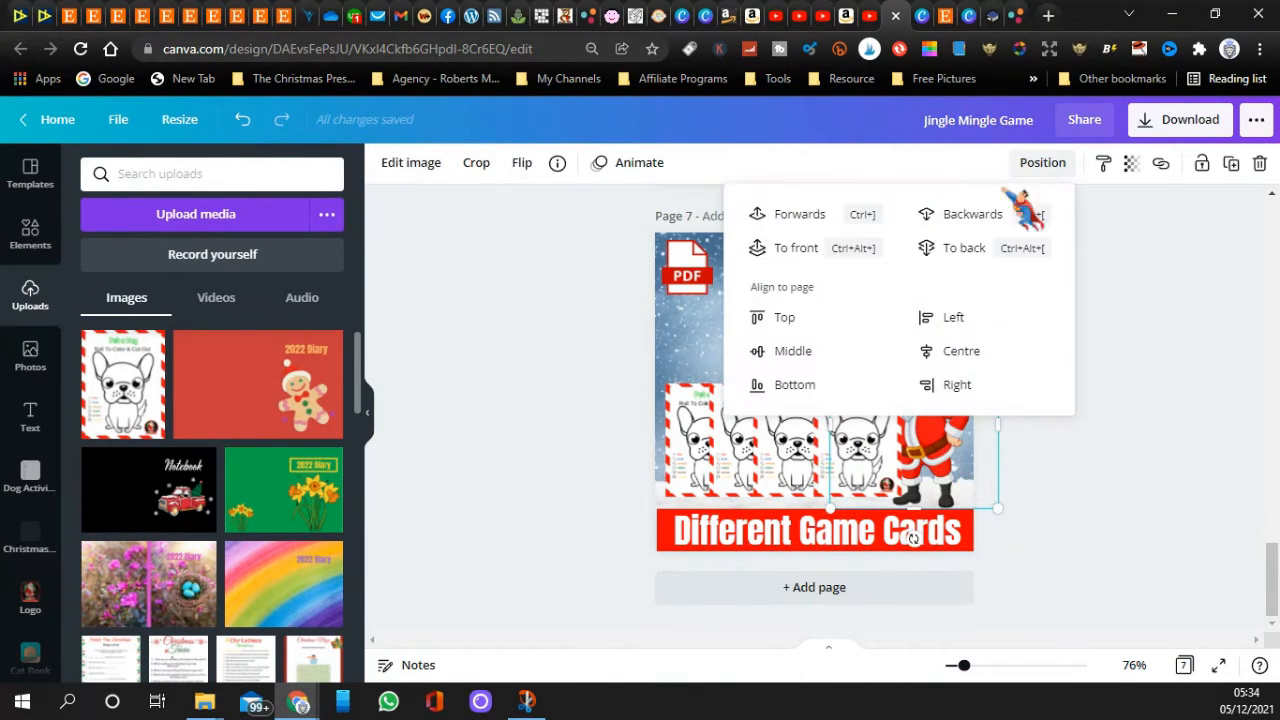
pyautogui.click(790, 214)
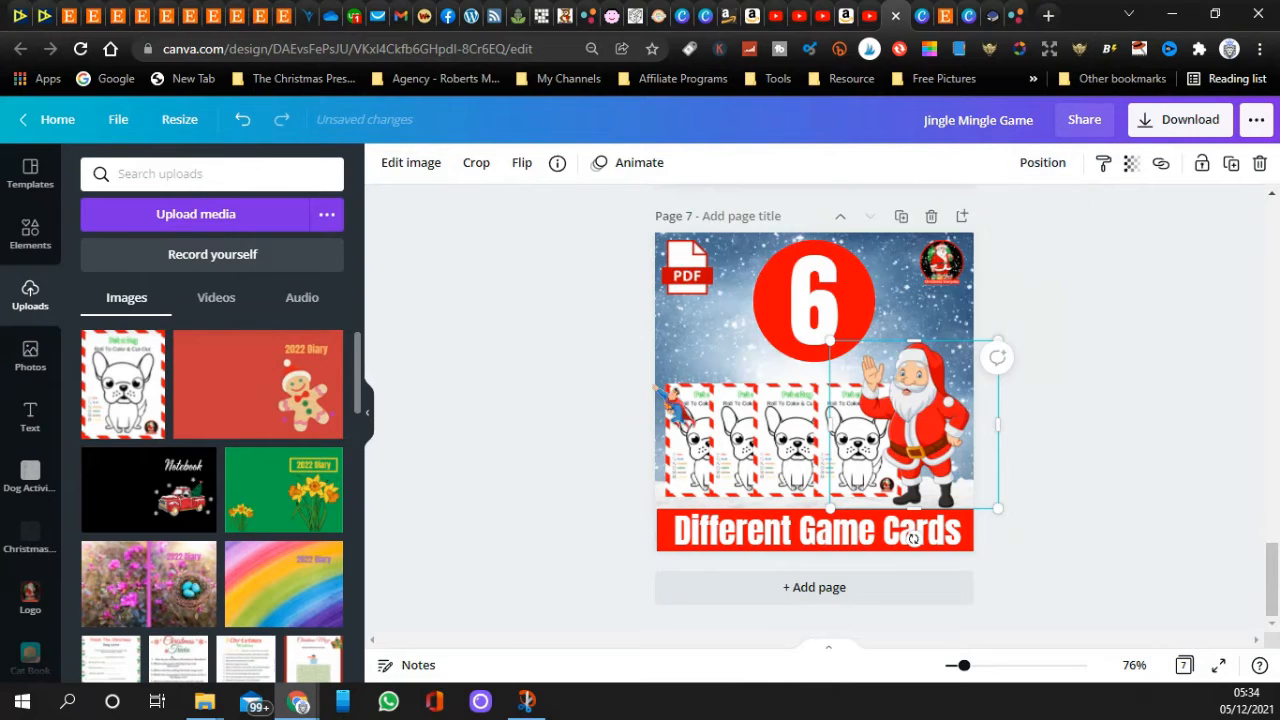
pyautogui.moveTo(909, 449); pyautogui.dragTo(906, 450)
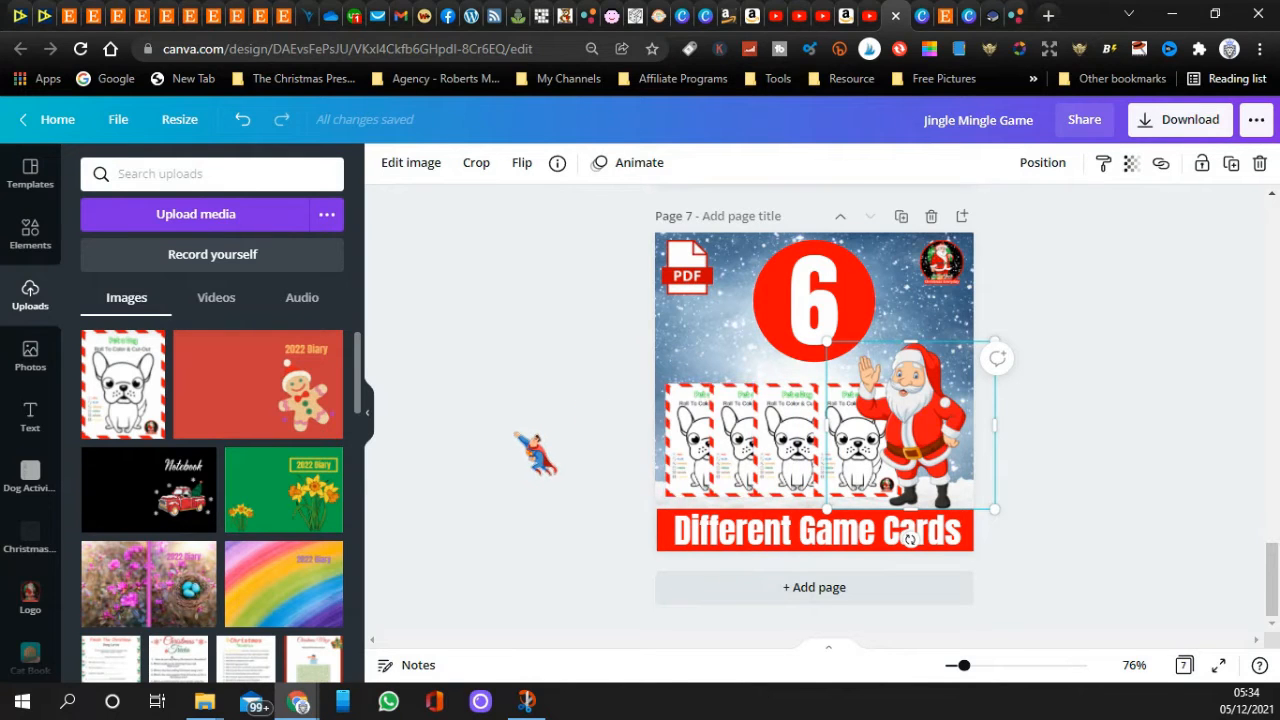
# - Review the finished listing pages from page 7 back up to page 1, checking the artwork and mockups on each
pyautogui.scroll(1, 535, 453)
pyautogui.scroll(4, 538, 455)
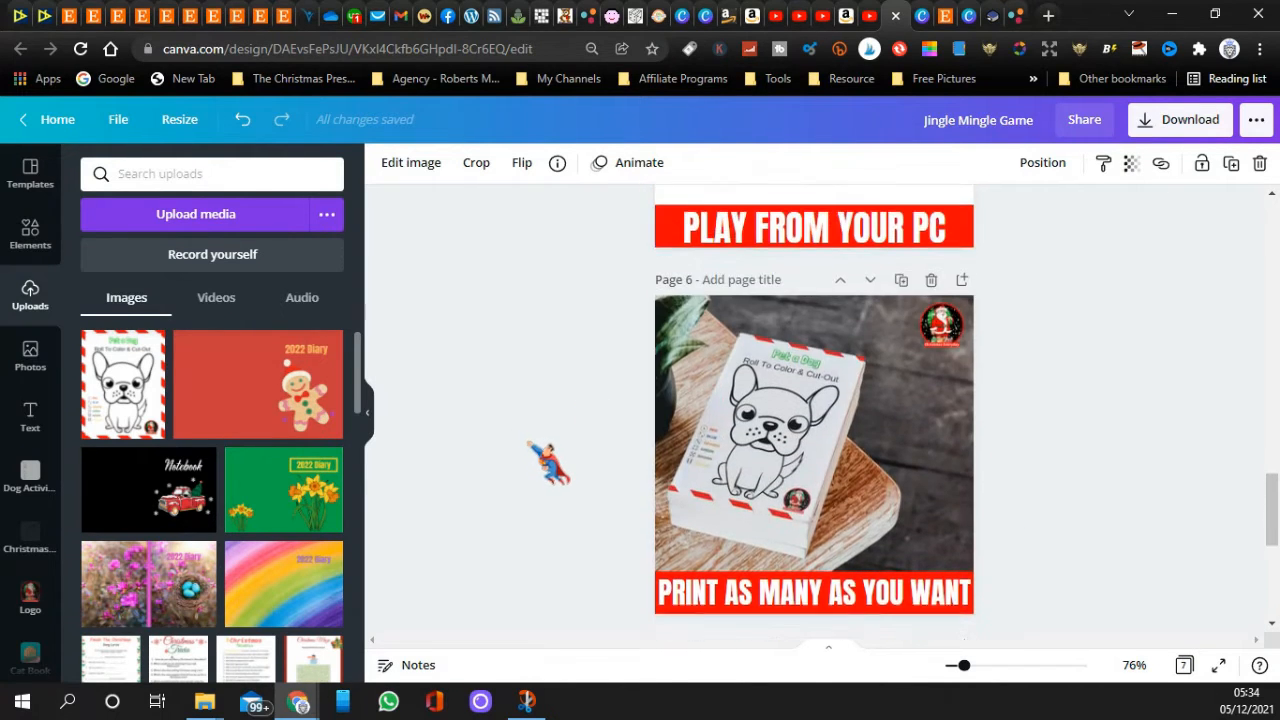
pyautogui.scroll(-2, 566, 457)
pyautogui.scroll(-1, 634, 491)
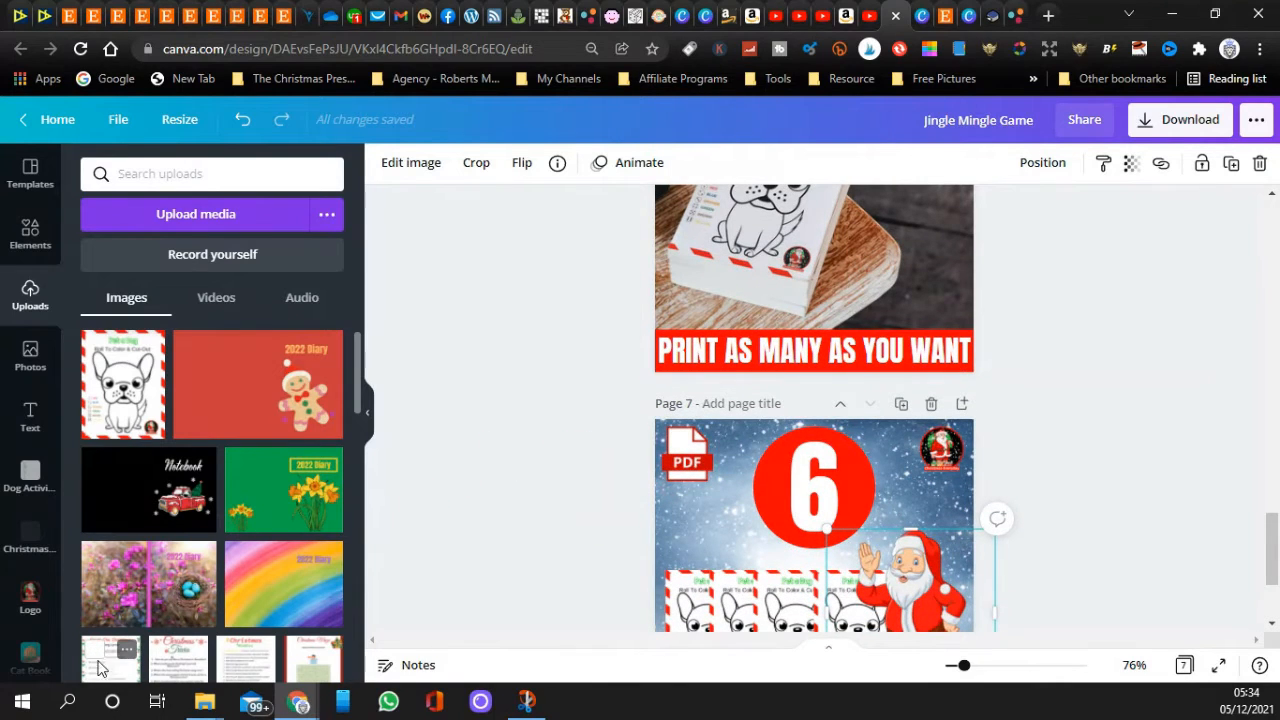
pyautogui.scroll(2, 883, 460)
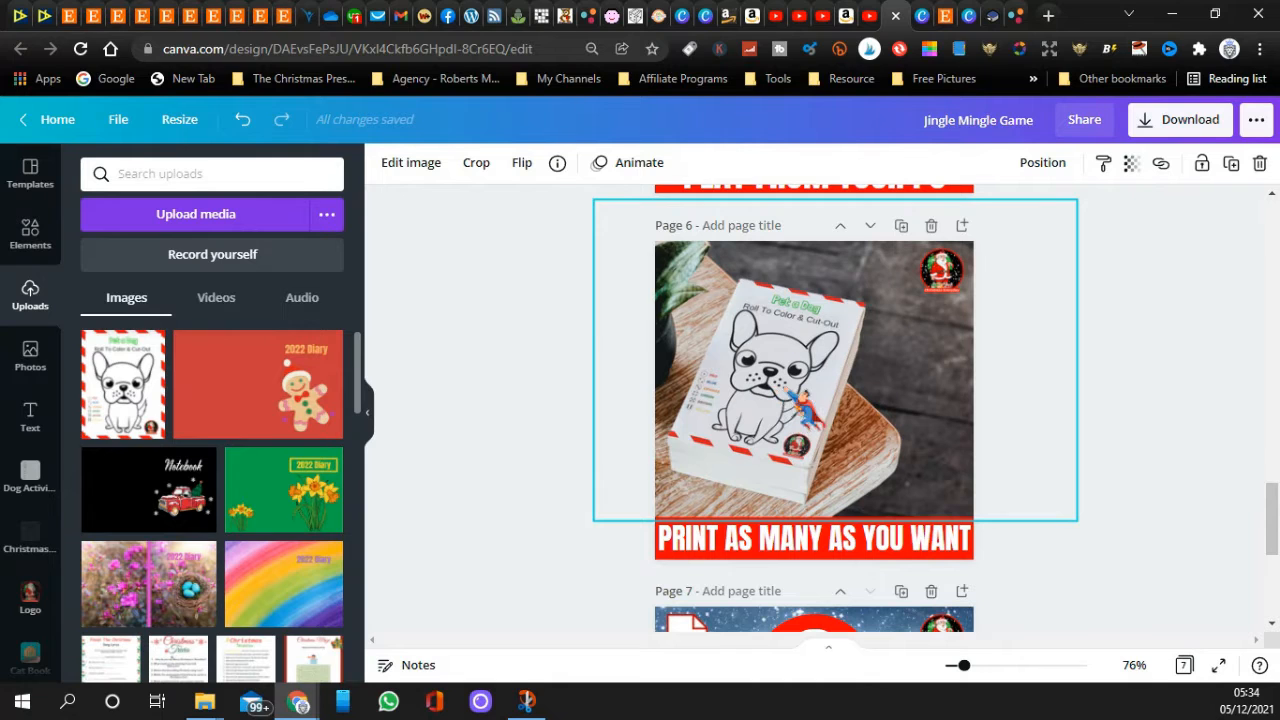
pyautogui.scroll(6, 563, 346)
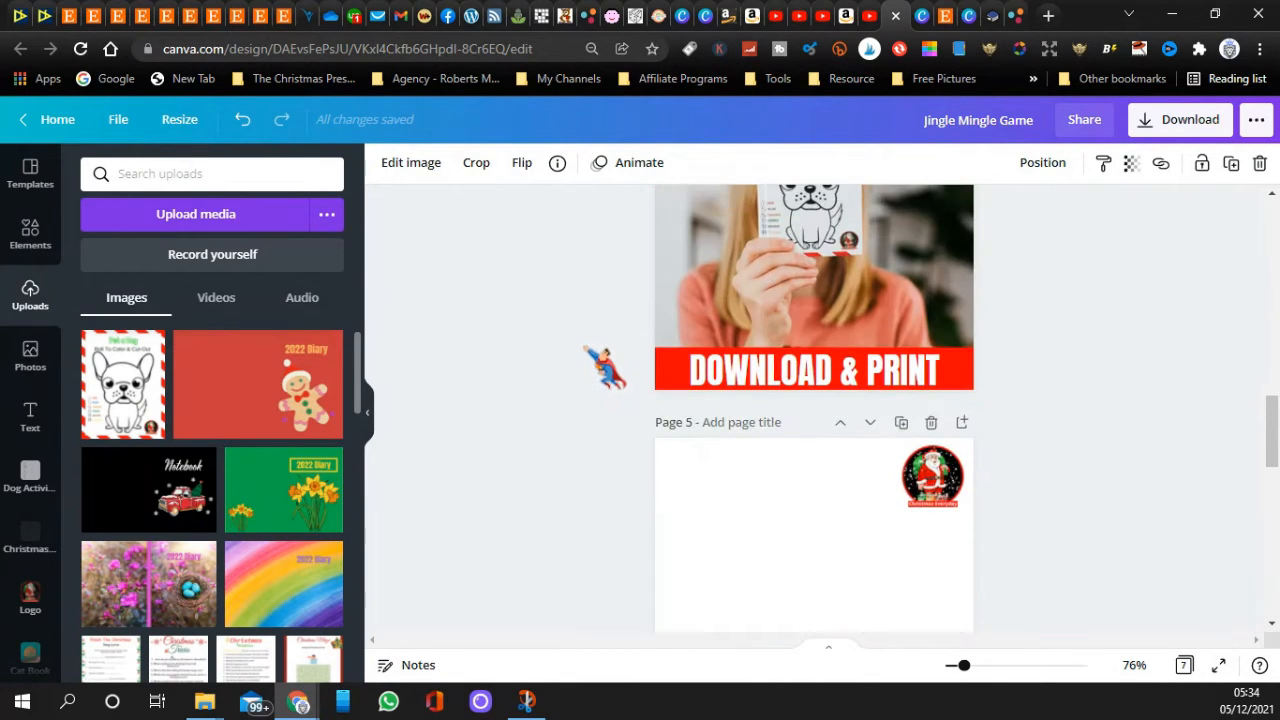
pyautogui.scroll(-1, 700, 410)
pyautogui.scroll(2, 557, 366)
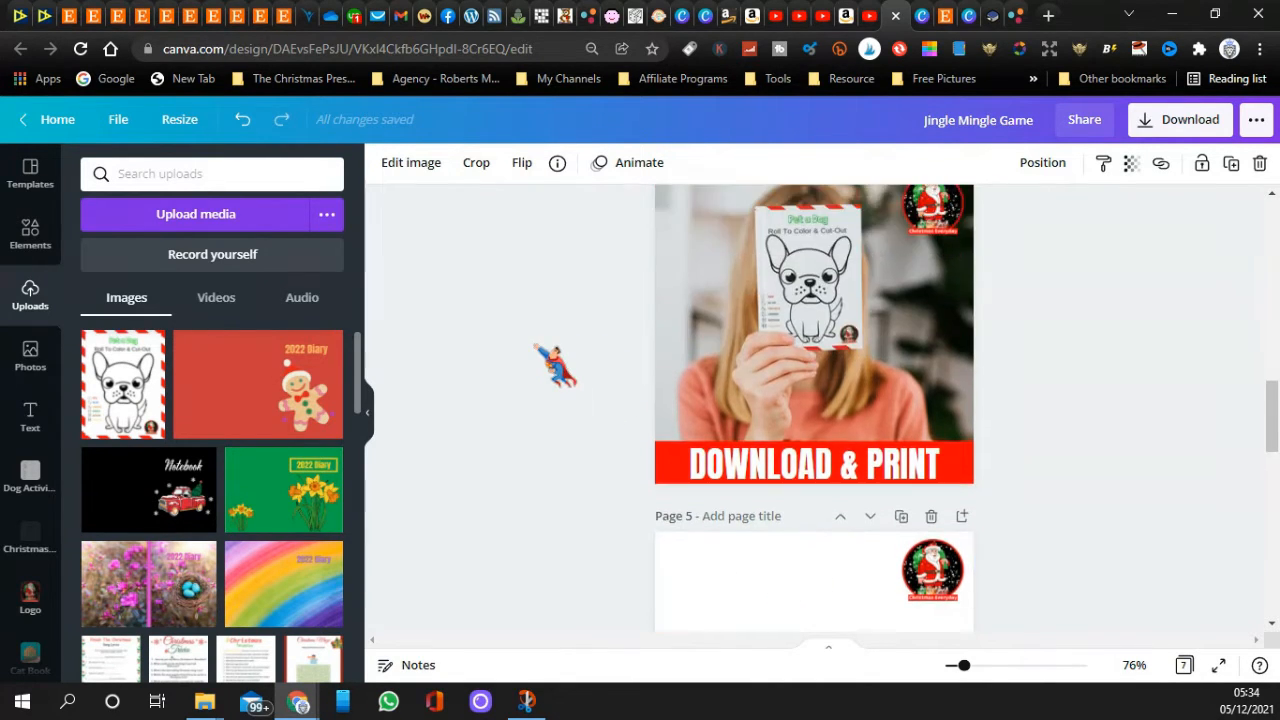
pyautogui.scroll(5, 610, 362)
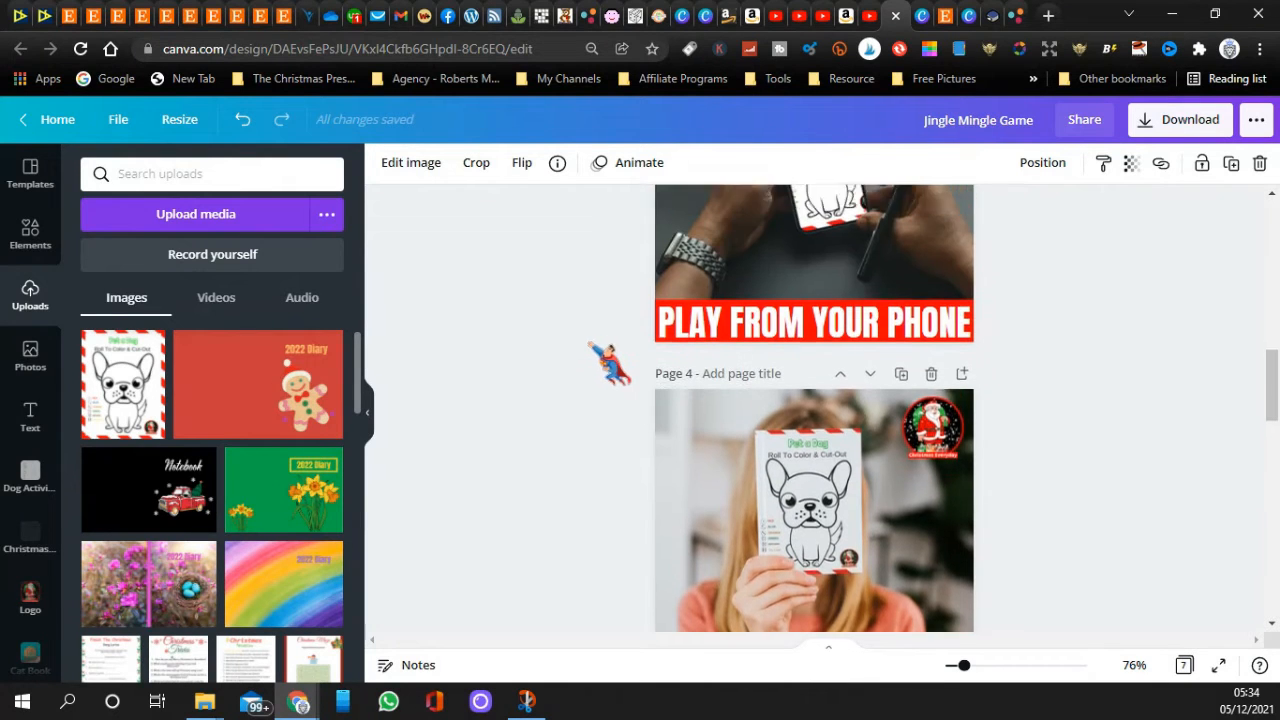
pyautogui.moveTo(750, 392); pyautogui.dragTo(772, 350)
pyautogui.scroll(5, 500, 345)
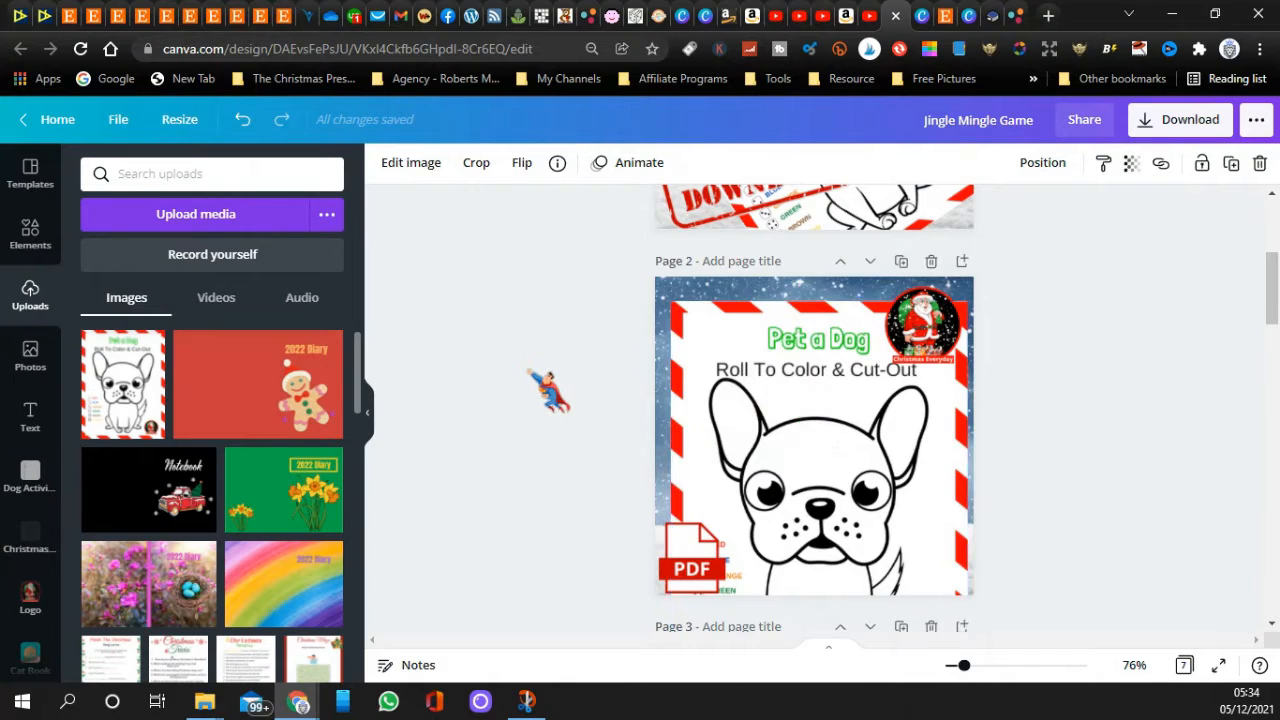
pyautogui.scroll(2, 530, 370)
pyautogui.scroll(1, 548, 385)
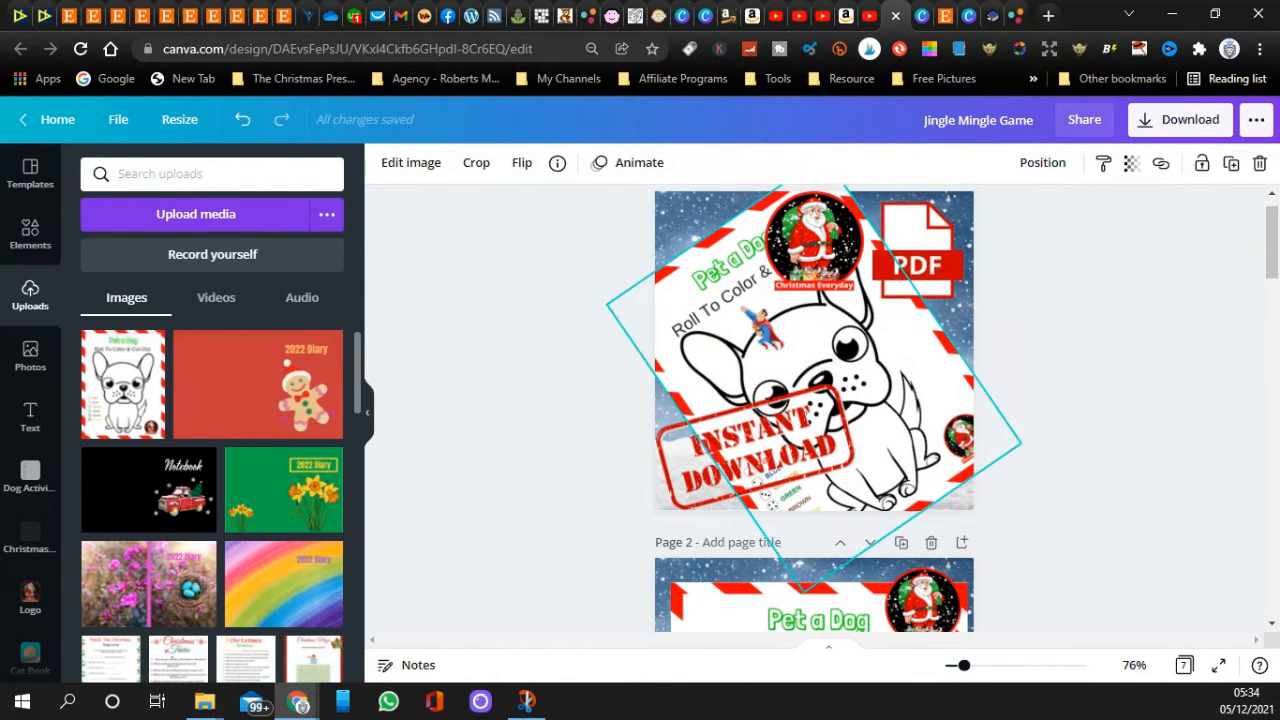
# - Switch to the Snowman Printable Games design, add the Pet a Dog image to page 1, and enlarge it across the middle of the page
pyautogui.click(928, 18)
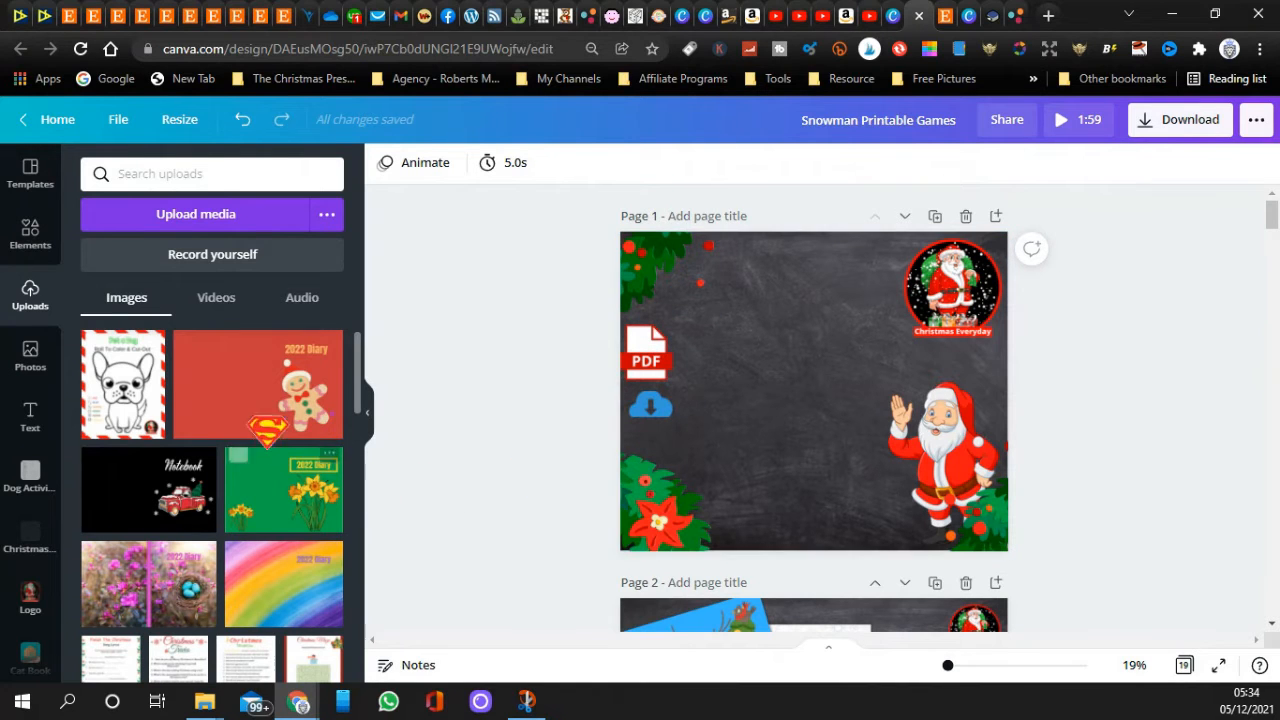
pyautogui.moveTo(123, 395); pyautogui.dragTo(764, 338)
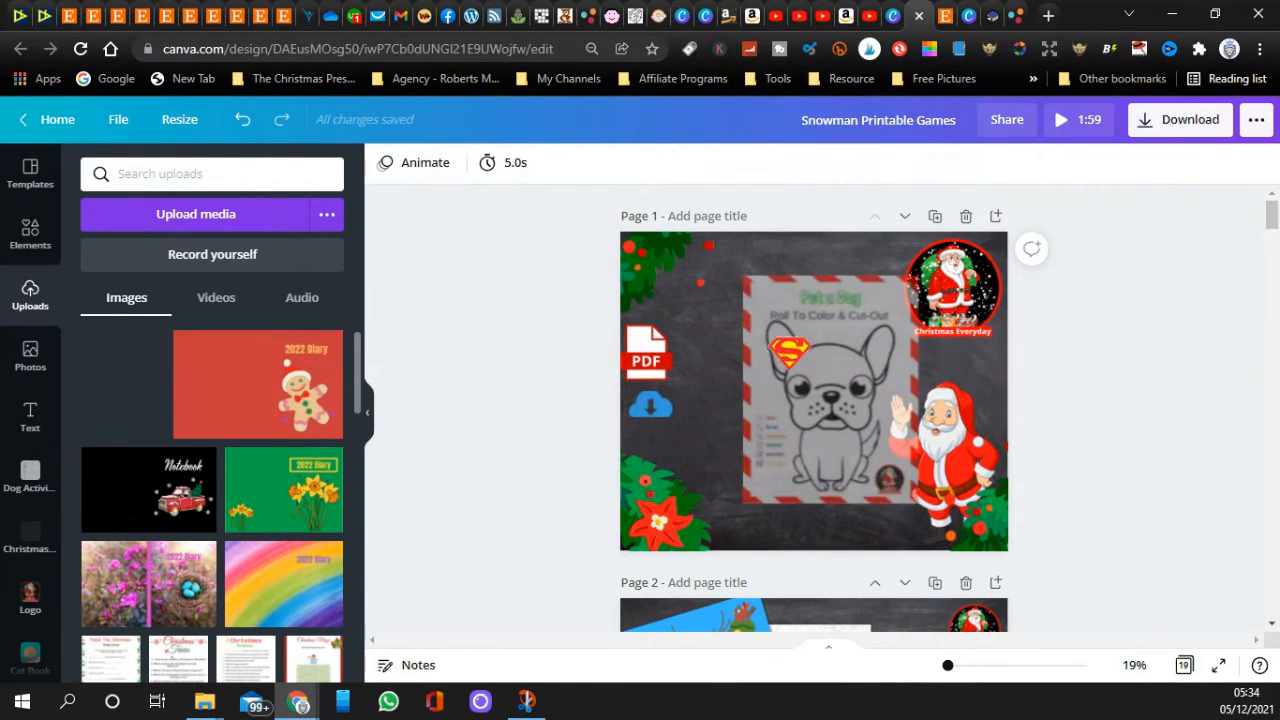
pyautogui.moveTo(820, 410); pyautogui.dragTo(792, 386)
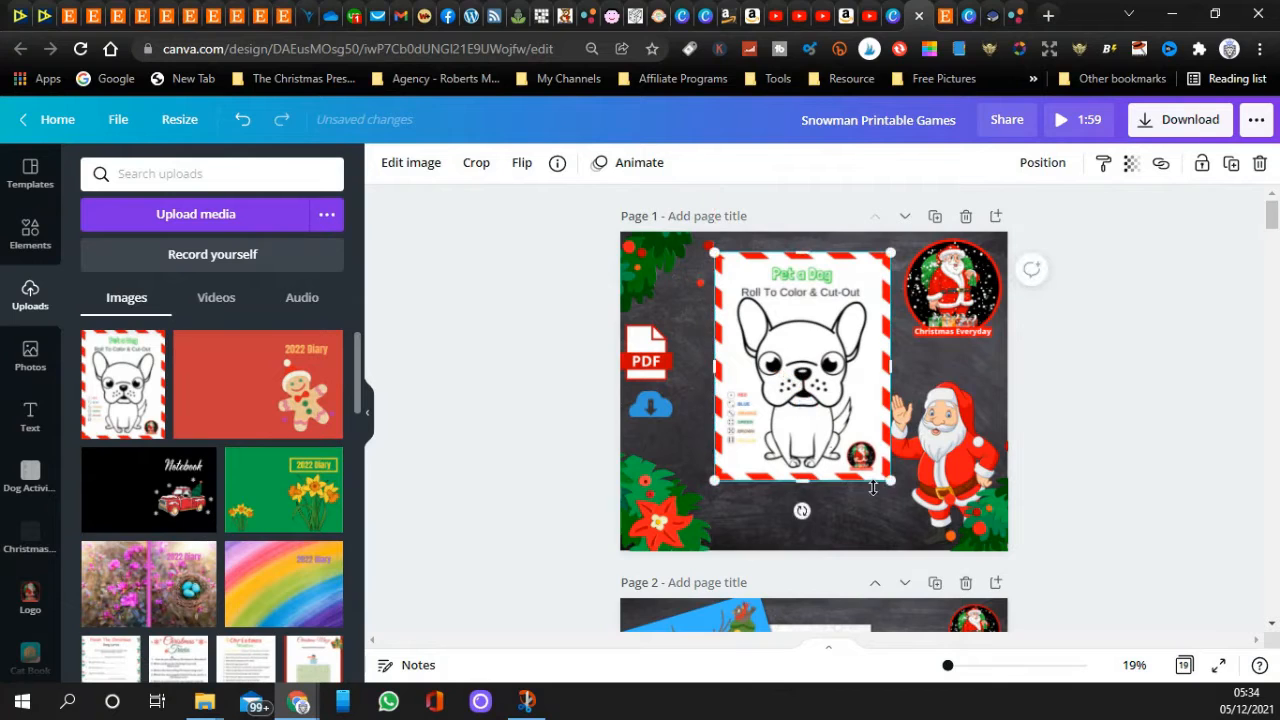
pyautogui.moveTo(891, 482); pyautogui.dragTo(1015, 545)
pyautogui.moveTo(880, 510); pyautogui.dragTo(835, 505)
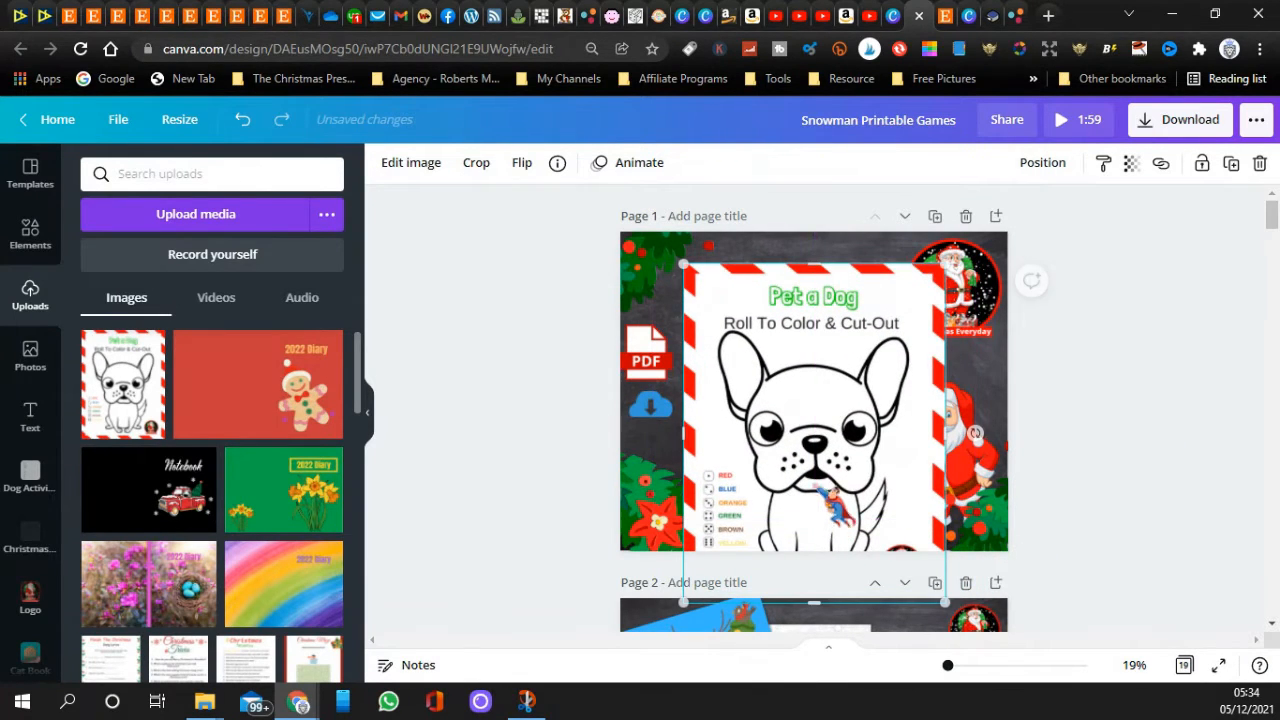
# - Send the Pet a Dog image on page 1 backwards behind the logo, Santa and the corner foliage
pyautogui.click(1040, 170)
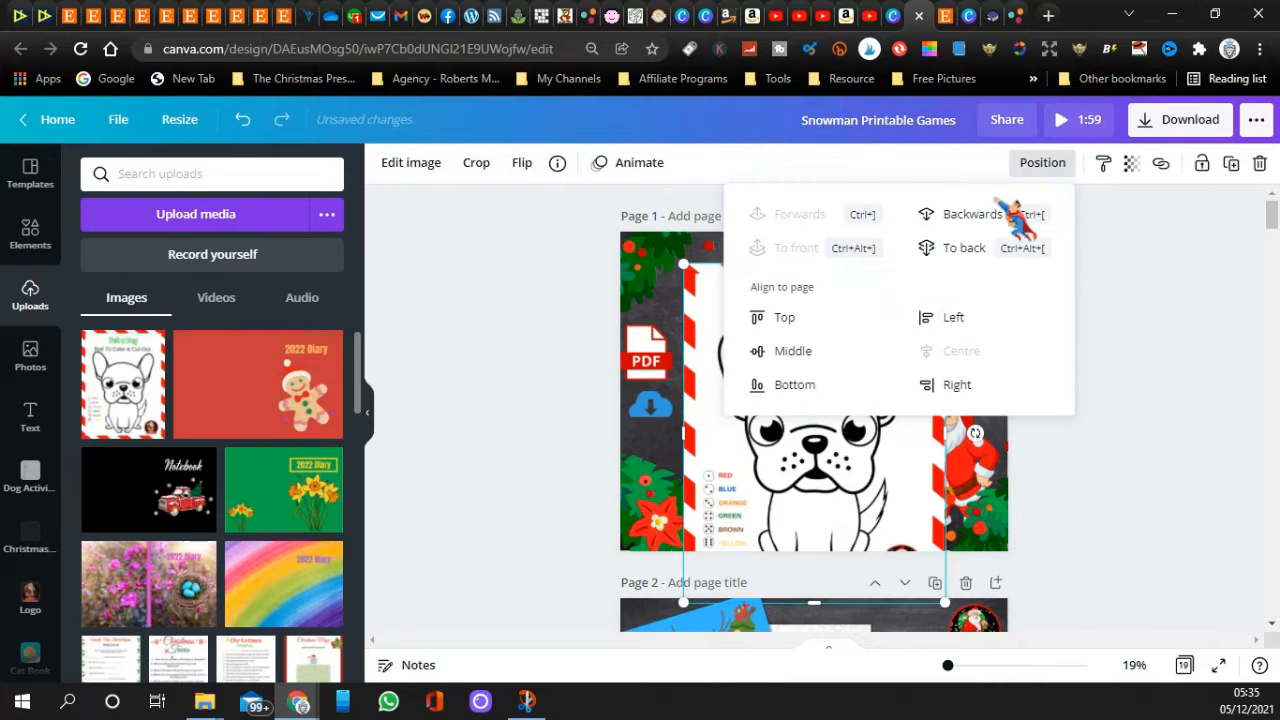
pyautogui.click(987, 218)
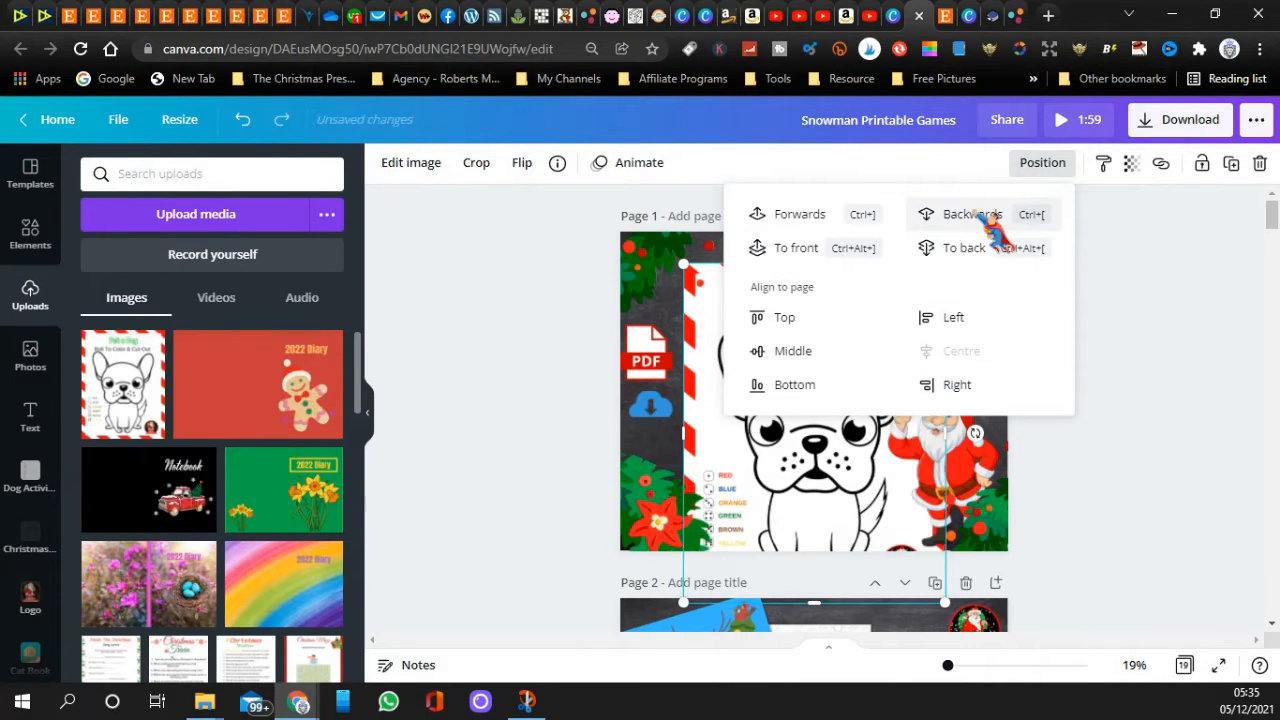
pyautogui.click(1205, 295)
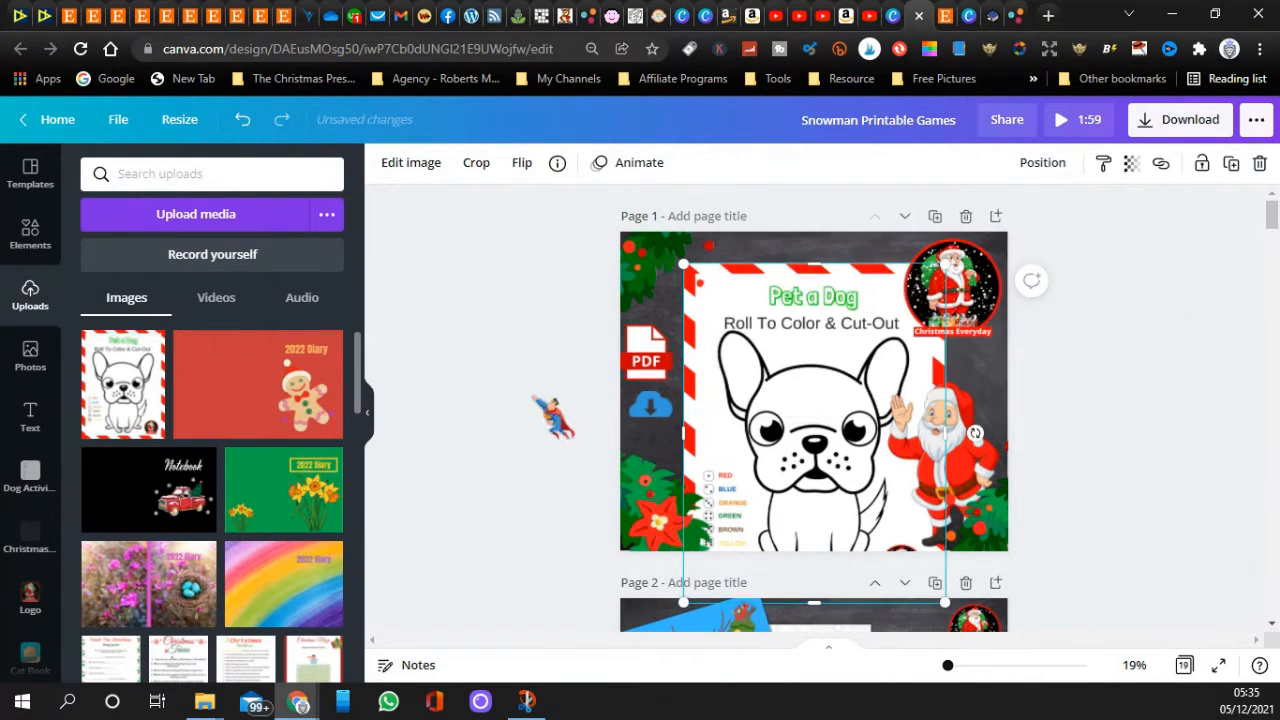
pyautogui.click(682, 535)
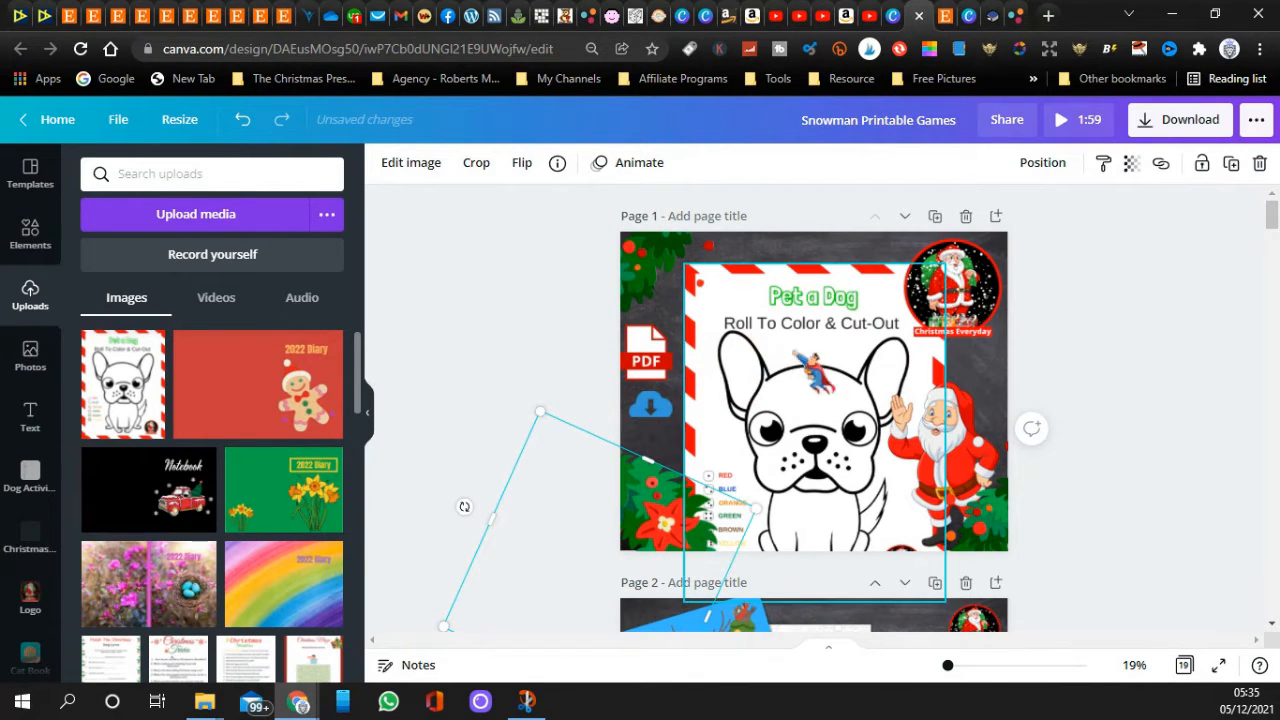
pyautogui.click(455, 322)
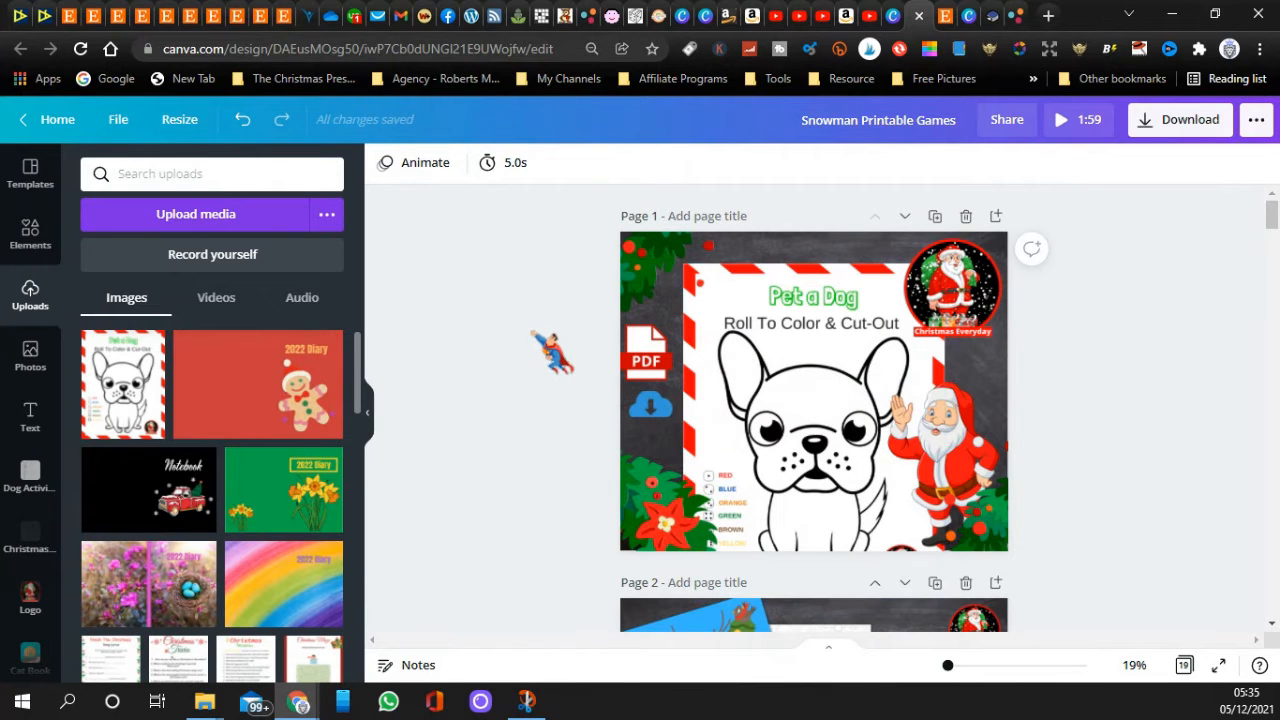
# - Examine the example listing layouts on pages 2 to 6 and return to the Pet a Dog page
pyautogui.scroll(-3, 545, 343)
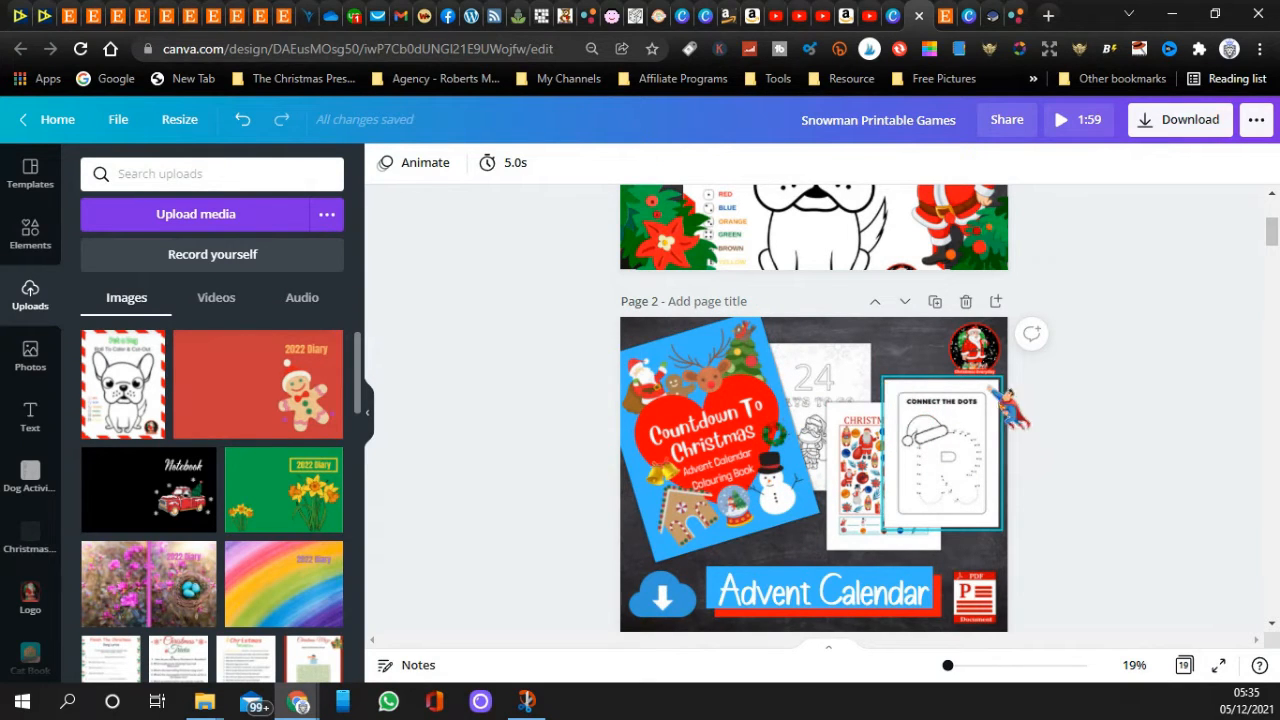
pyautogui.scroll(-2, 562, 433)
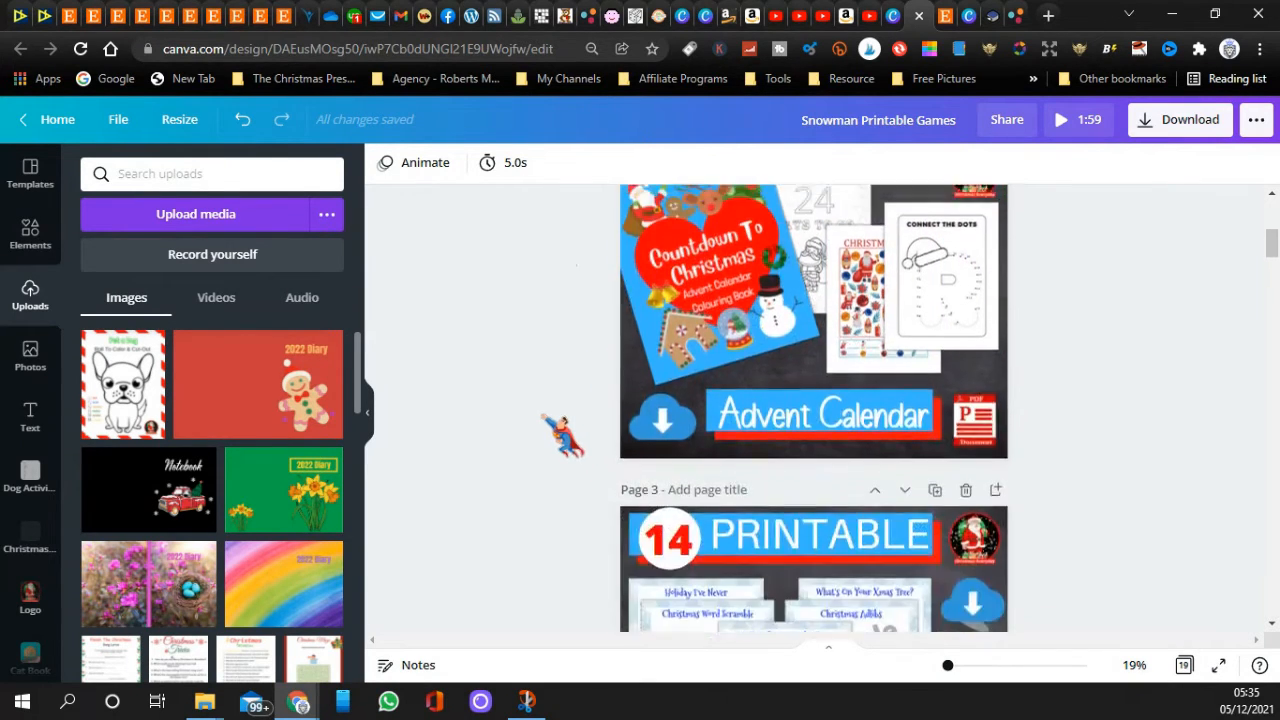
pyautogui.scroll(-2, 562, 433)
pyautogui.scroll(-1, 562, 470)
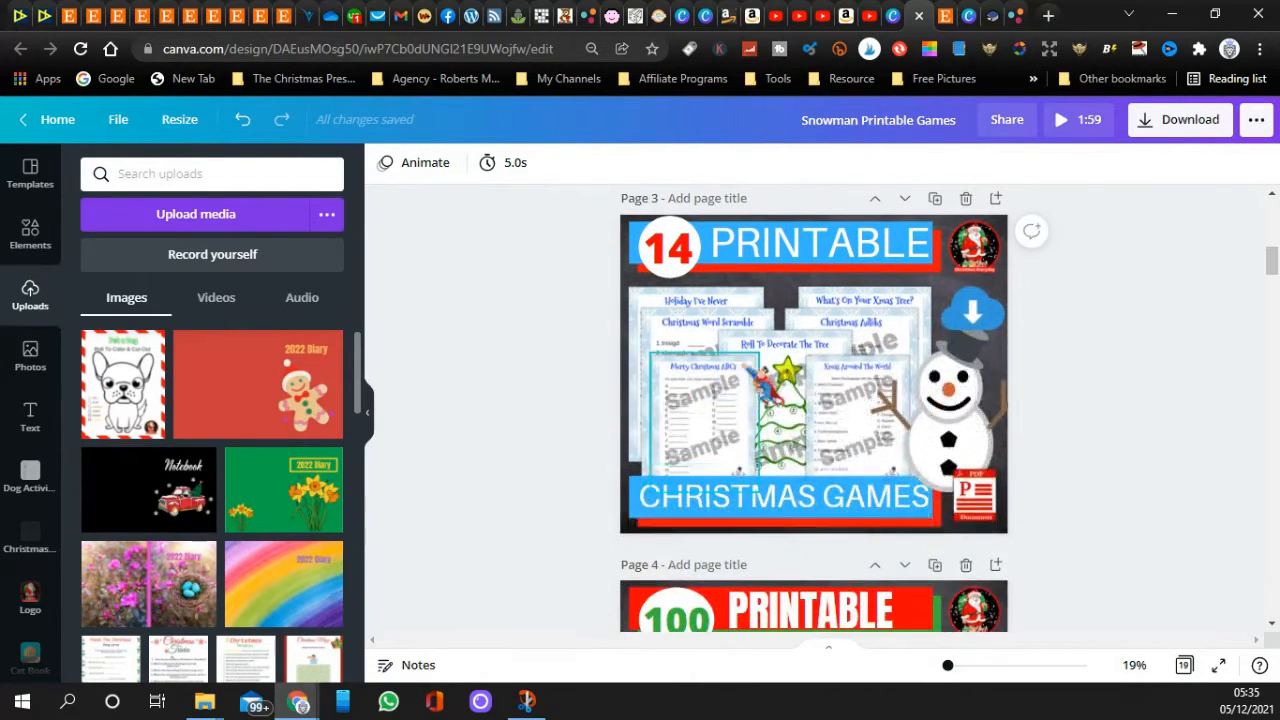
pyautogui.scroll(1, 700, 420)
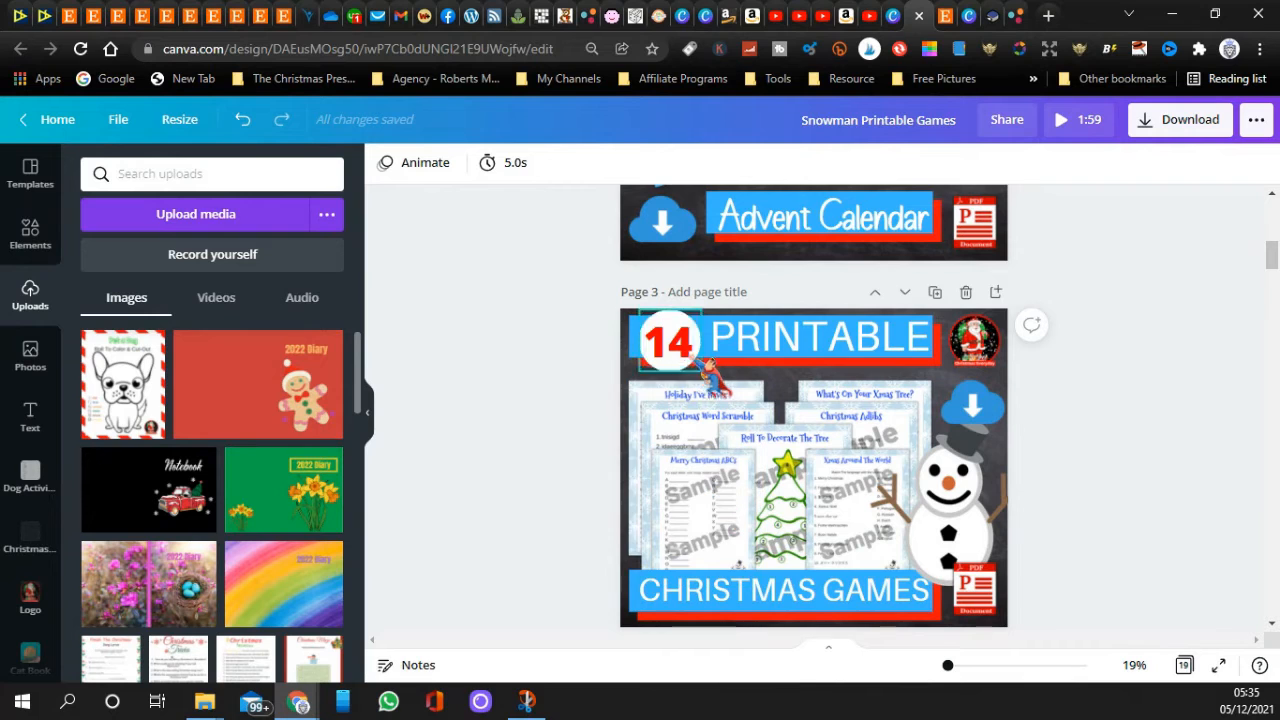
pyautogui.scroll(-3, 625, 425)
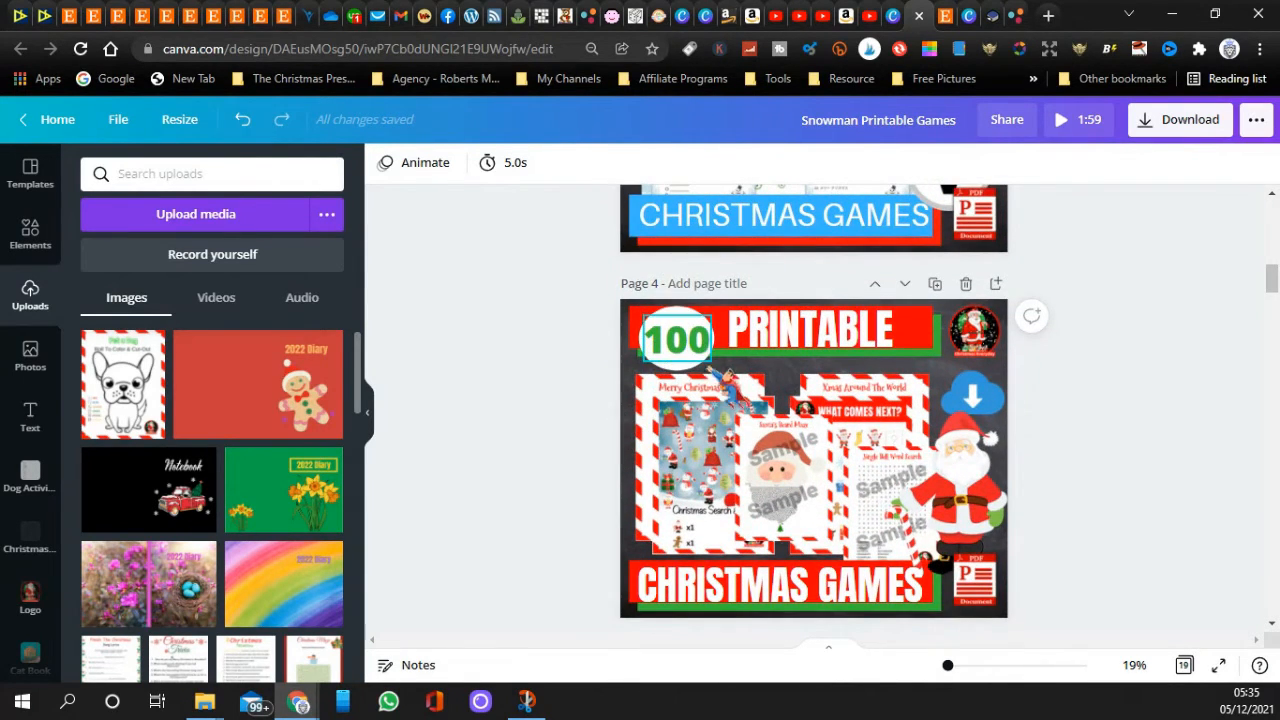
pyautogui.scroll(-3, 628, 425)
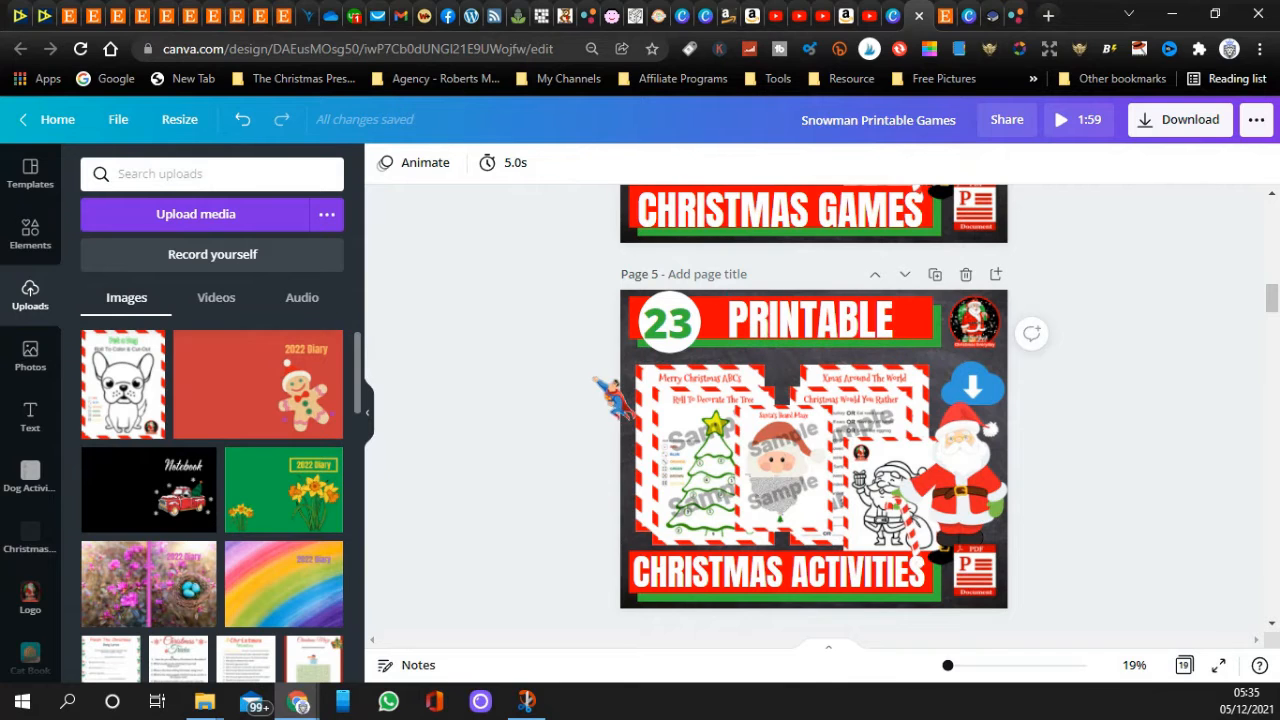
pyautogui.scroll(-4, 560, 428)
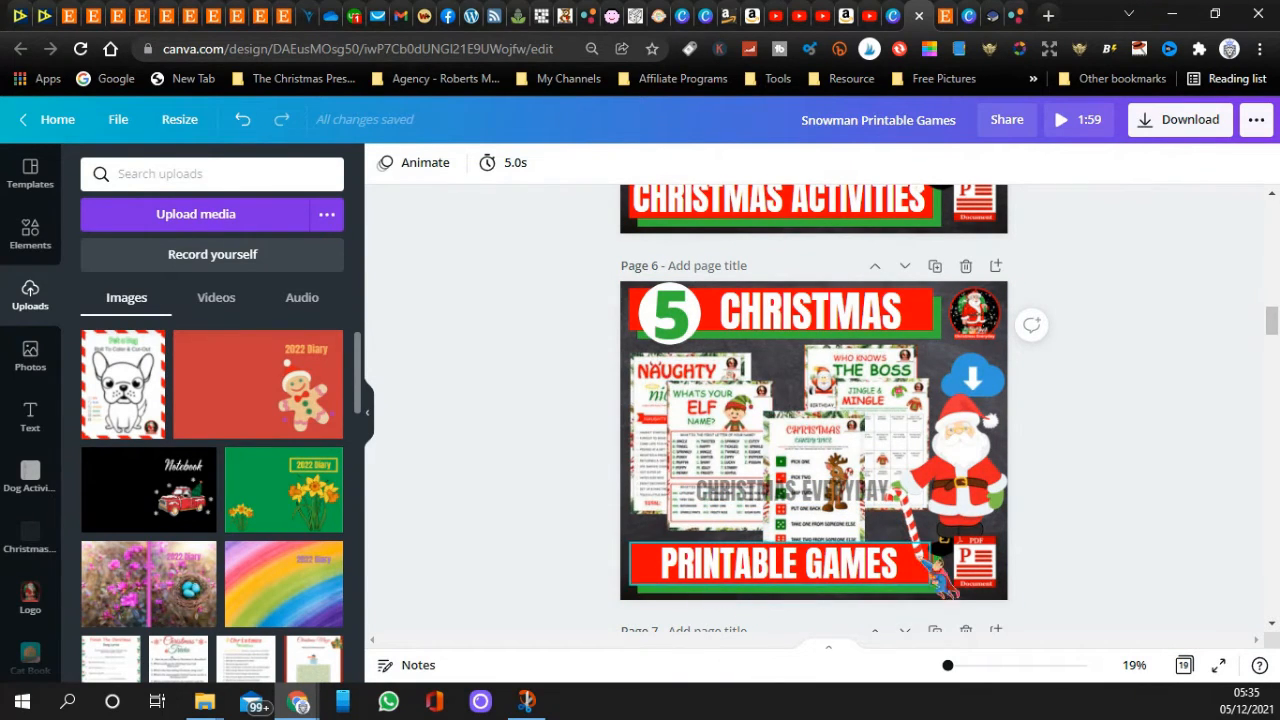
pyautogui.scroll(15, 583, 390)
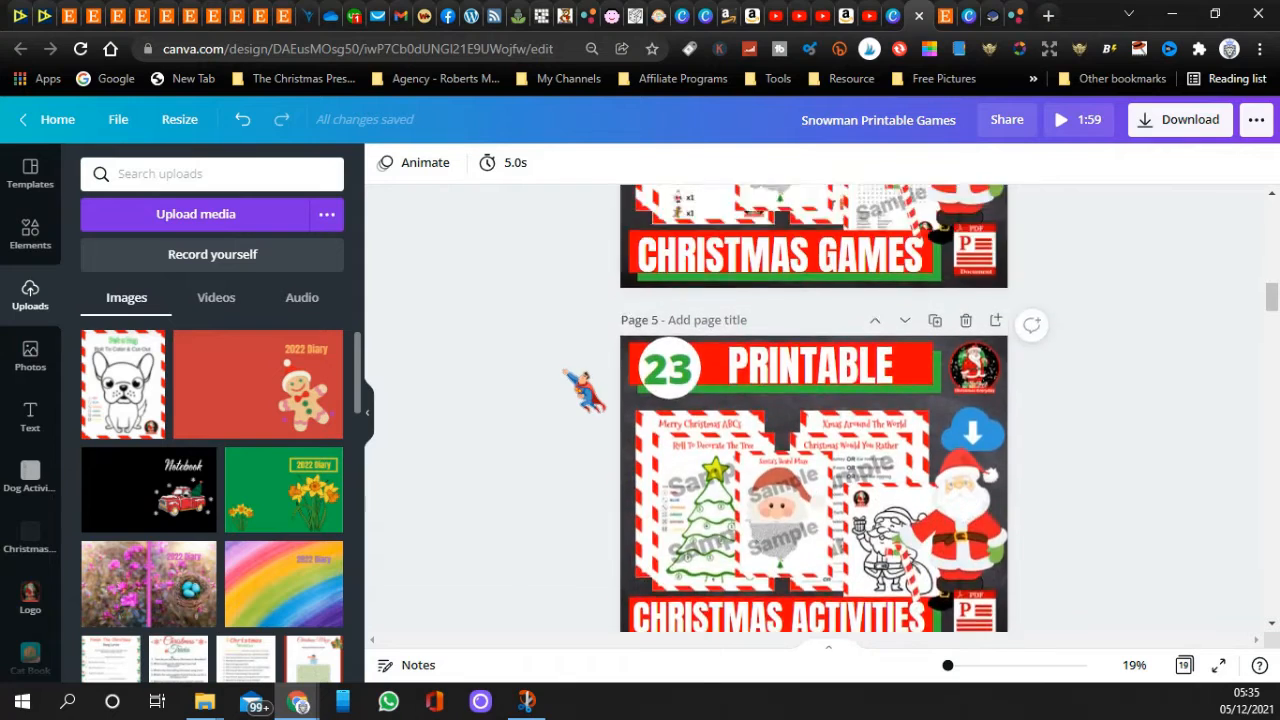
pyautogui.scroll(3, 603, 397)
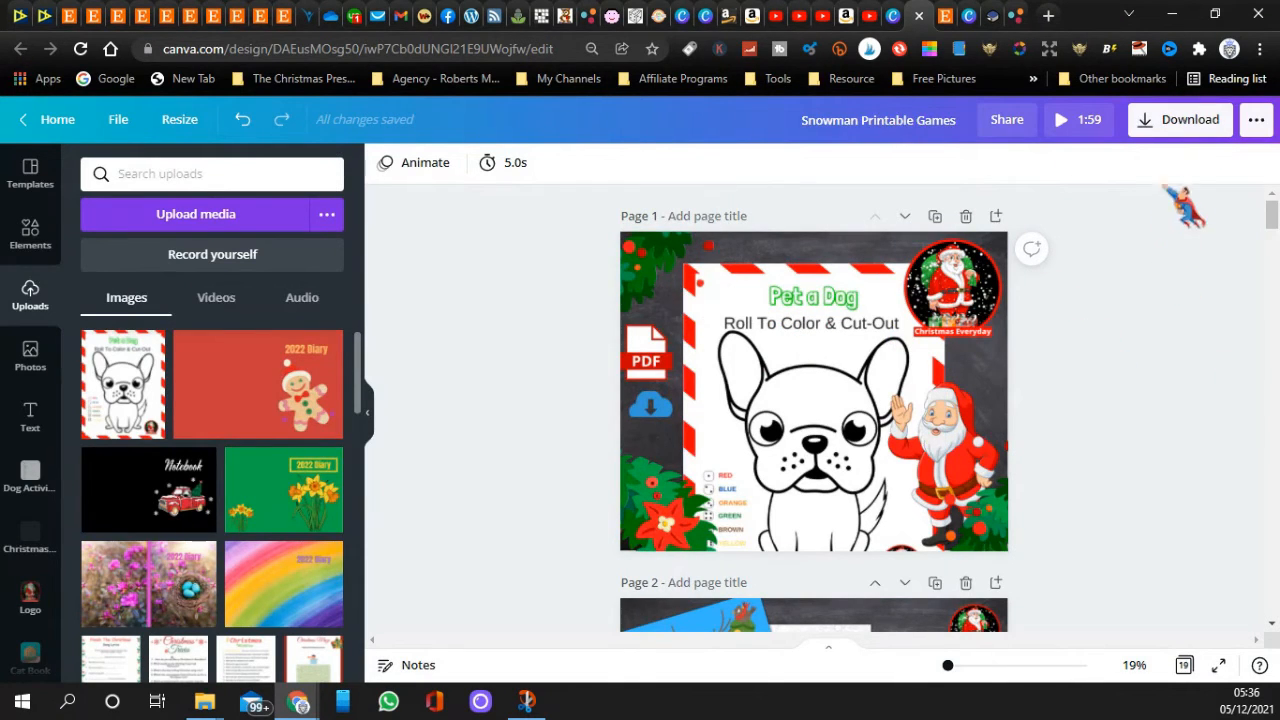
# - Download only page 1 of the design as a PNG and delete the Pet a Dog image from that page
pyautogui.click(1188, 120)
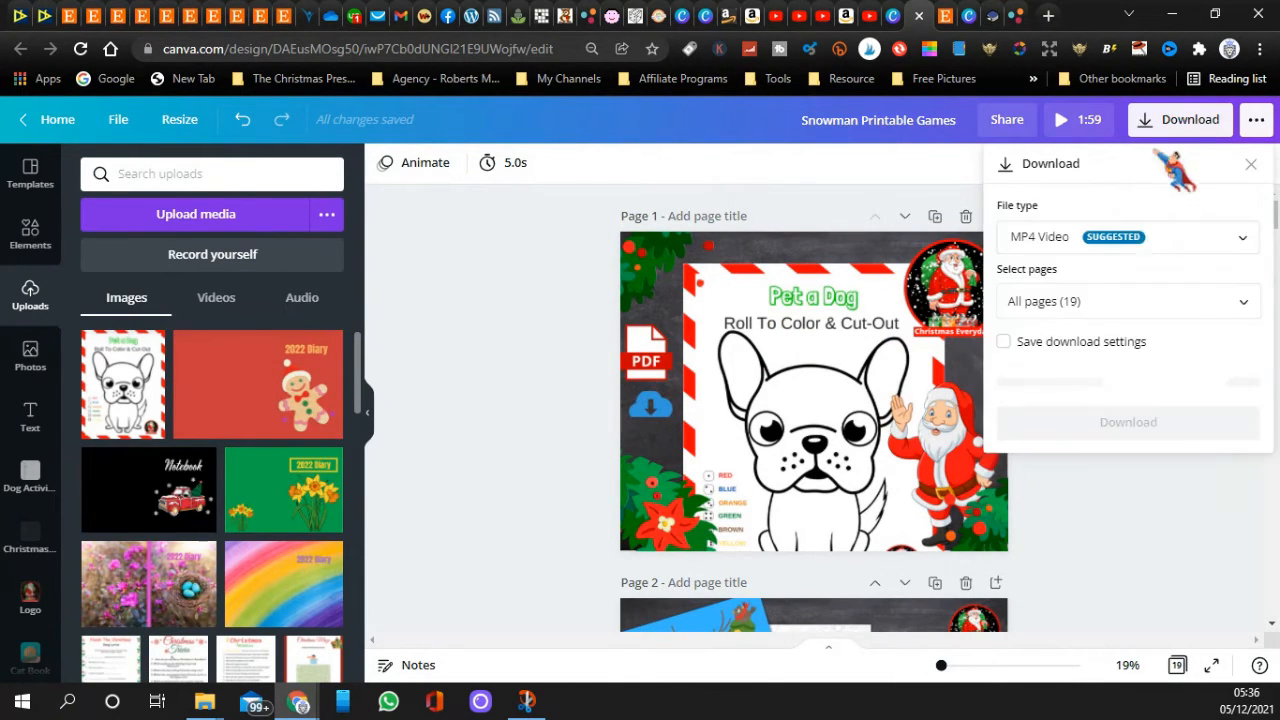
pyautogui.click(1090, 244)
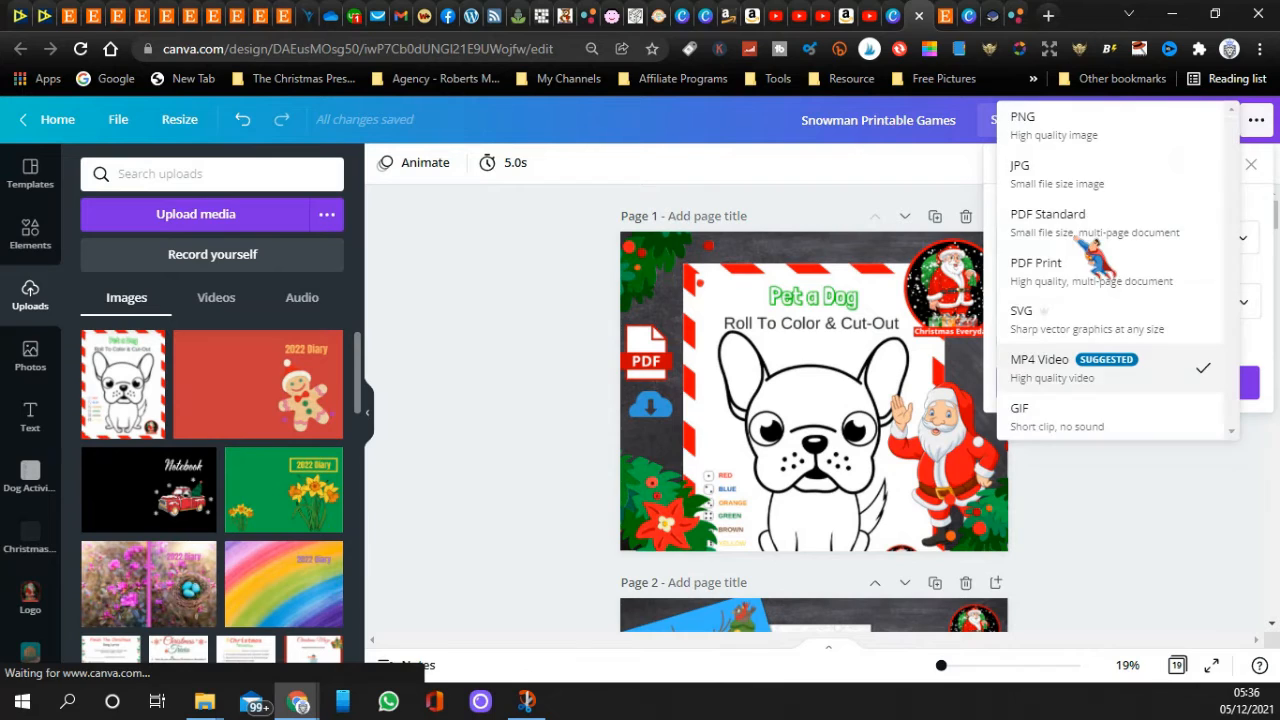
pyautogui.click(1075, 140)
pyautogui.click(1105, 430)
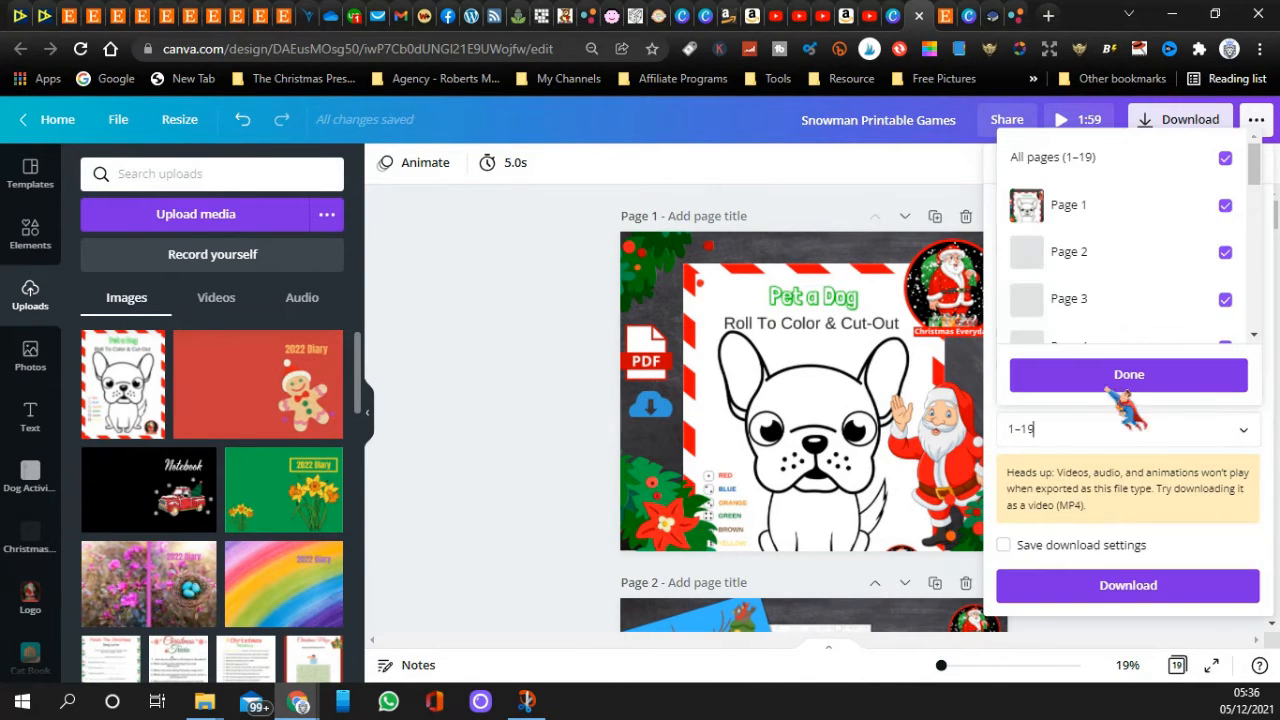
pyautogui.click(1090, 160)
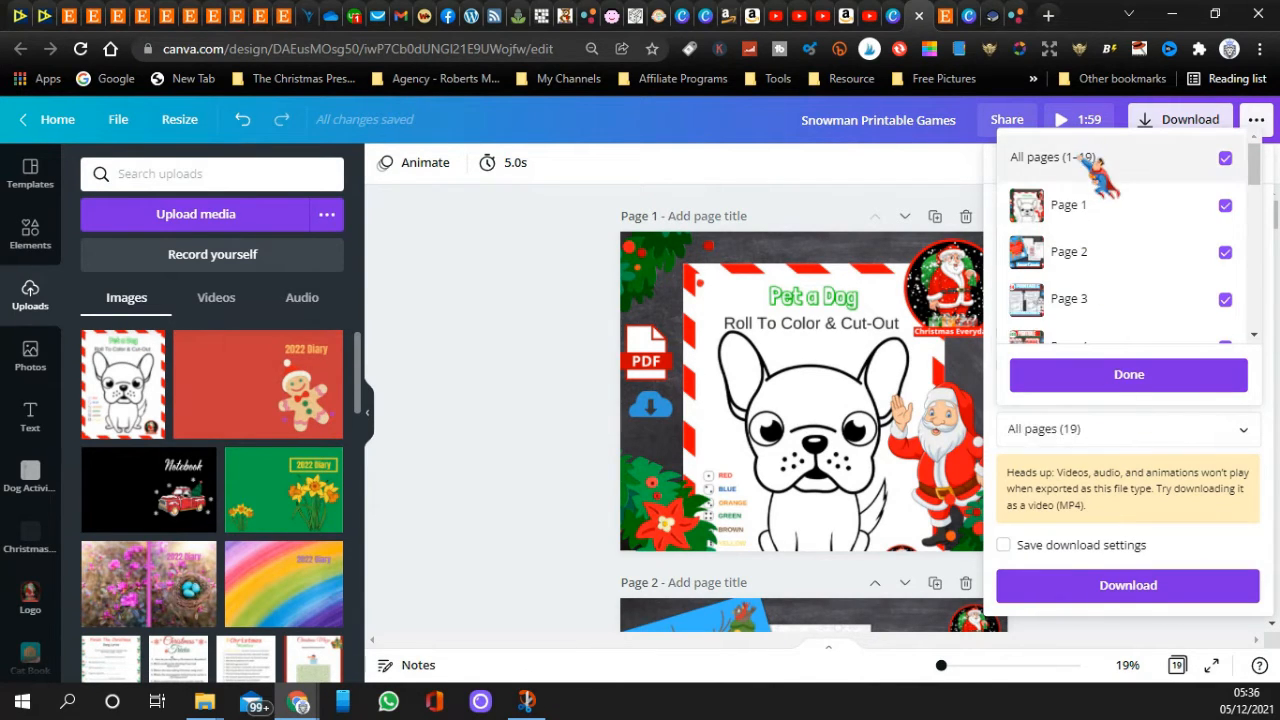
pyautogui.click(1100, 214)
pyautogui.click(1130, 376)
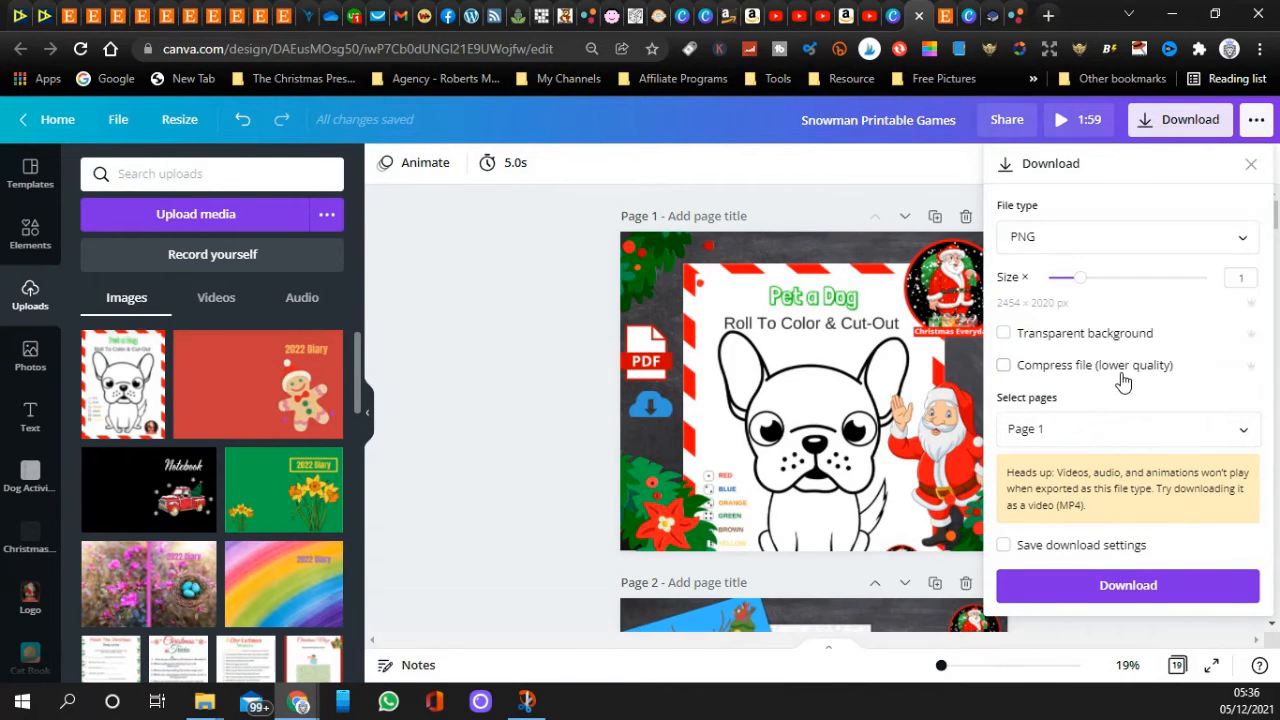
pyautogui.click(1162, 590)
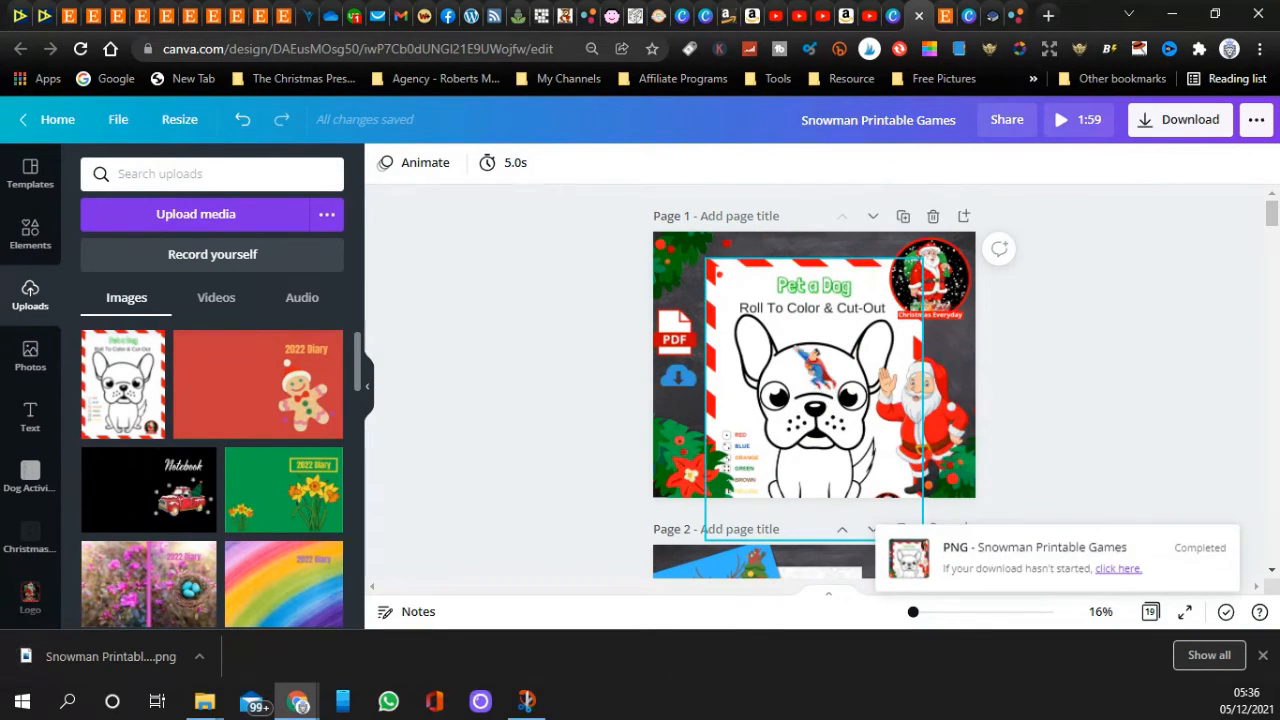
pyautogui.rightClick(815, 368)
pyautogui.click(853, 282)
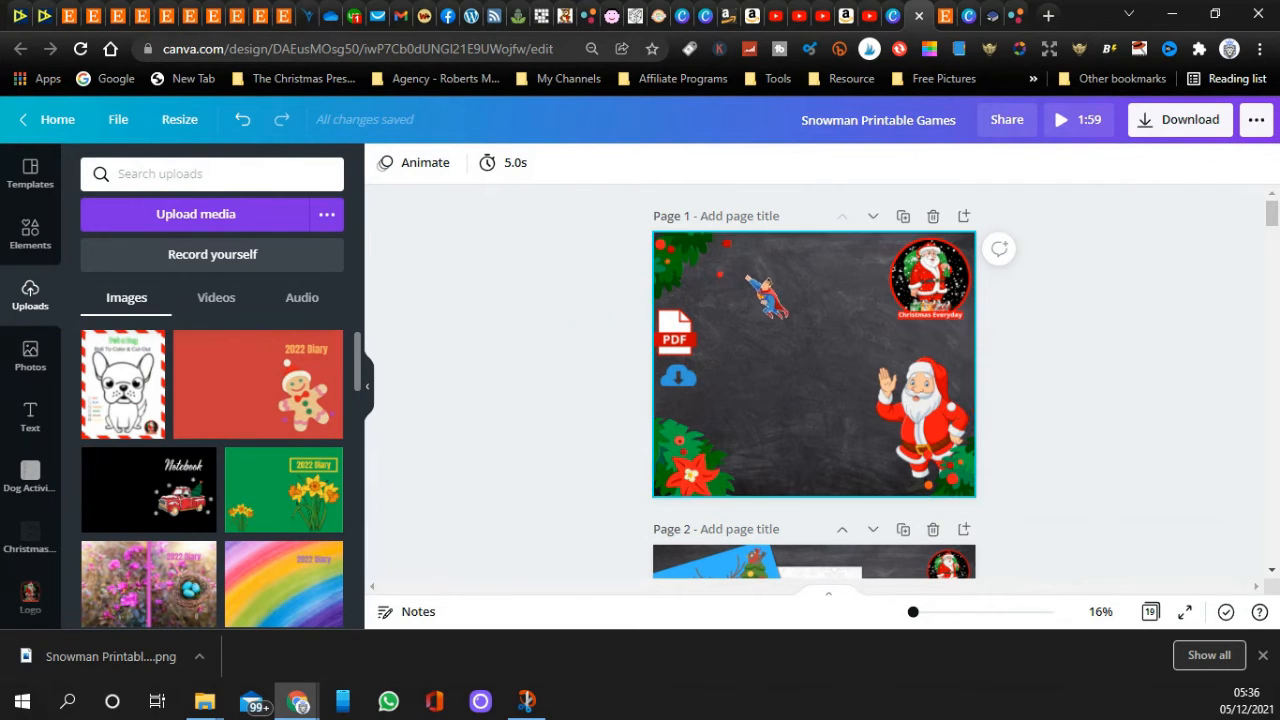
# - Examine the remaining listing templates down to page 19, including the free gifts, thank-you, sale and sizes layouts, and return to page 1
pyautogui.scroll(-3, 1120, 385)
pyautogui.scroll(-15, 1120, 385)
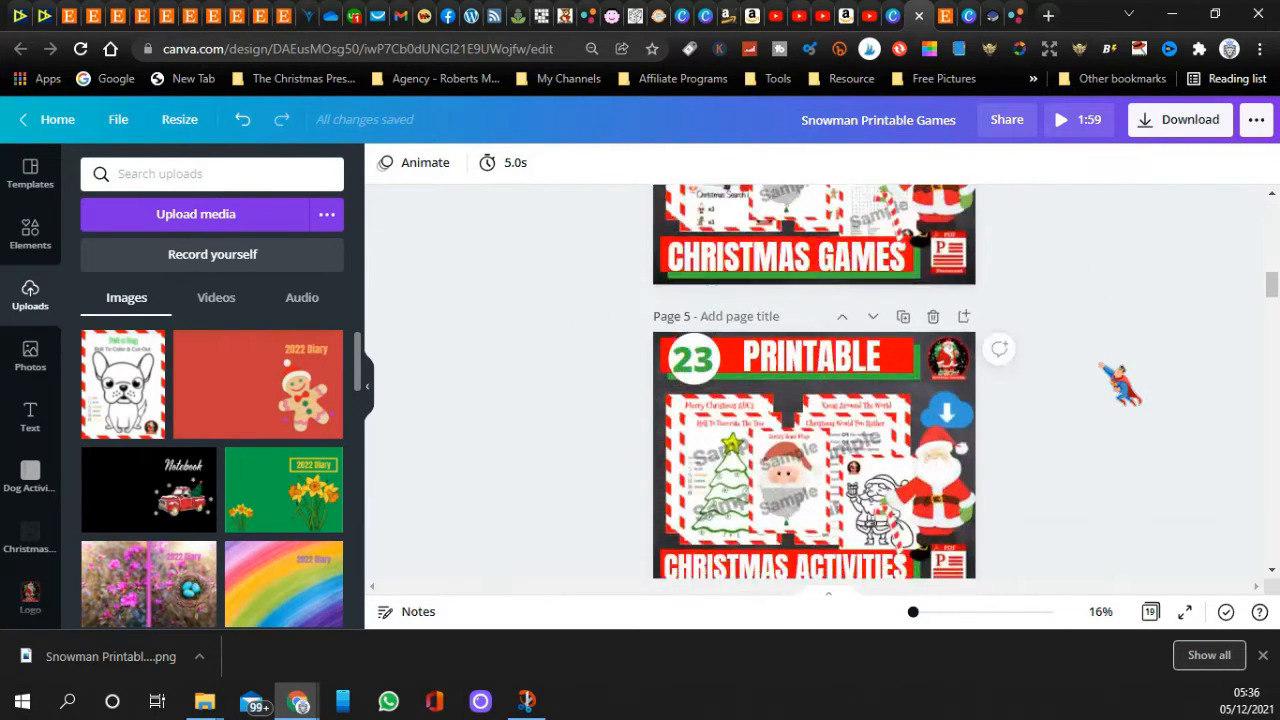
pyautogui.scroll(-8, 1118, 385)
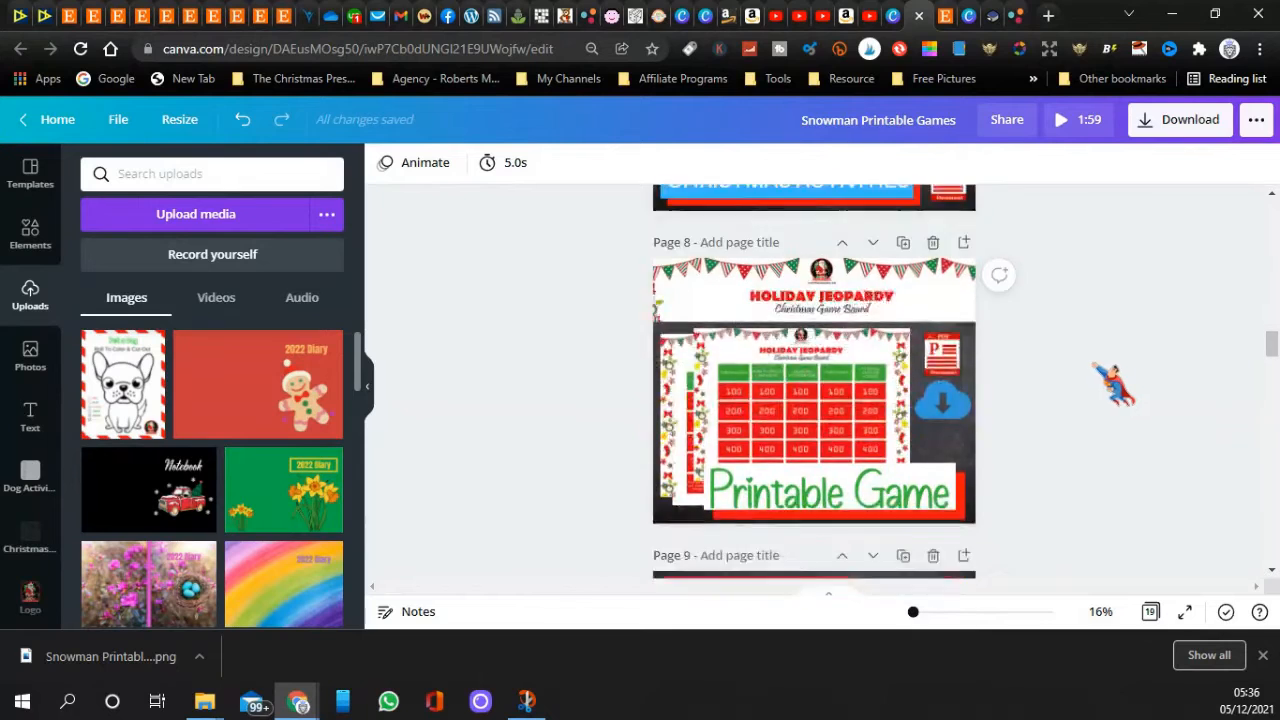
pyautogui.scroll(-8, 1108, 383)
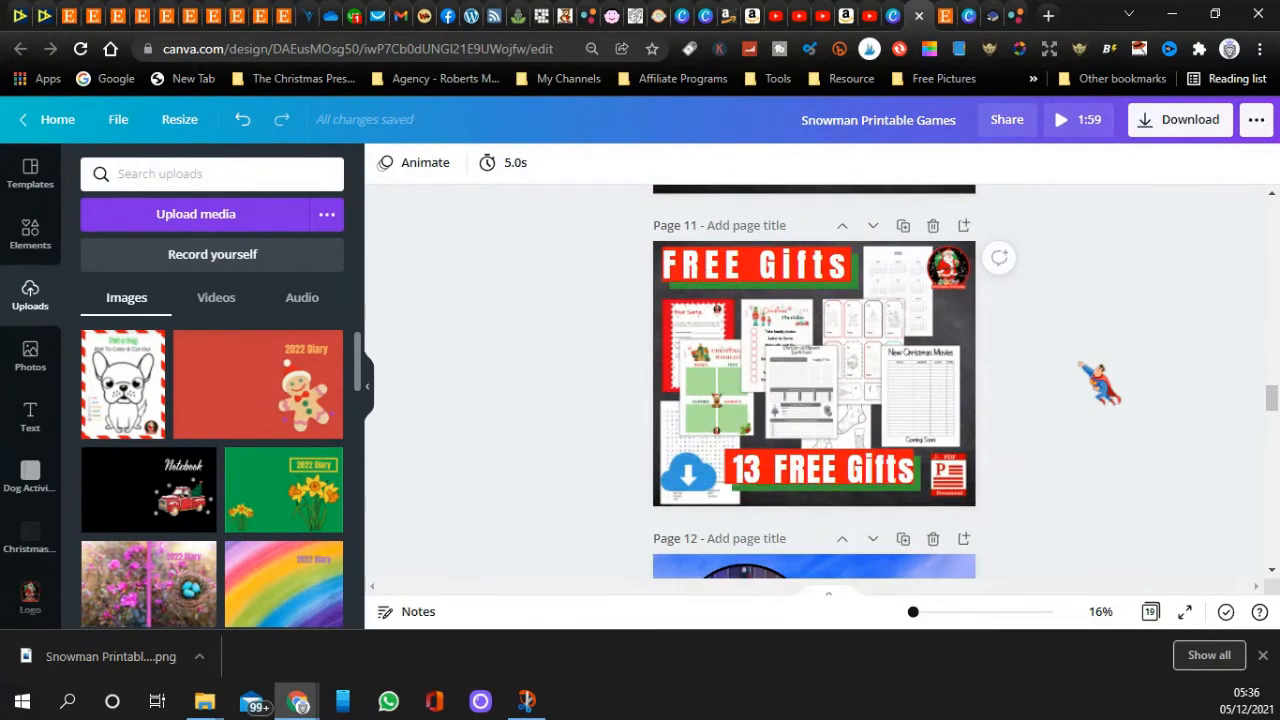
pyautogui.scroll(1, 1085, 382)
pyautogui.scroll(-1, 1060, 386)
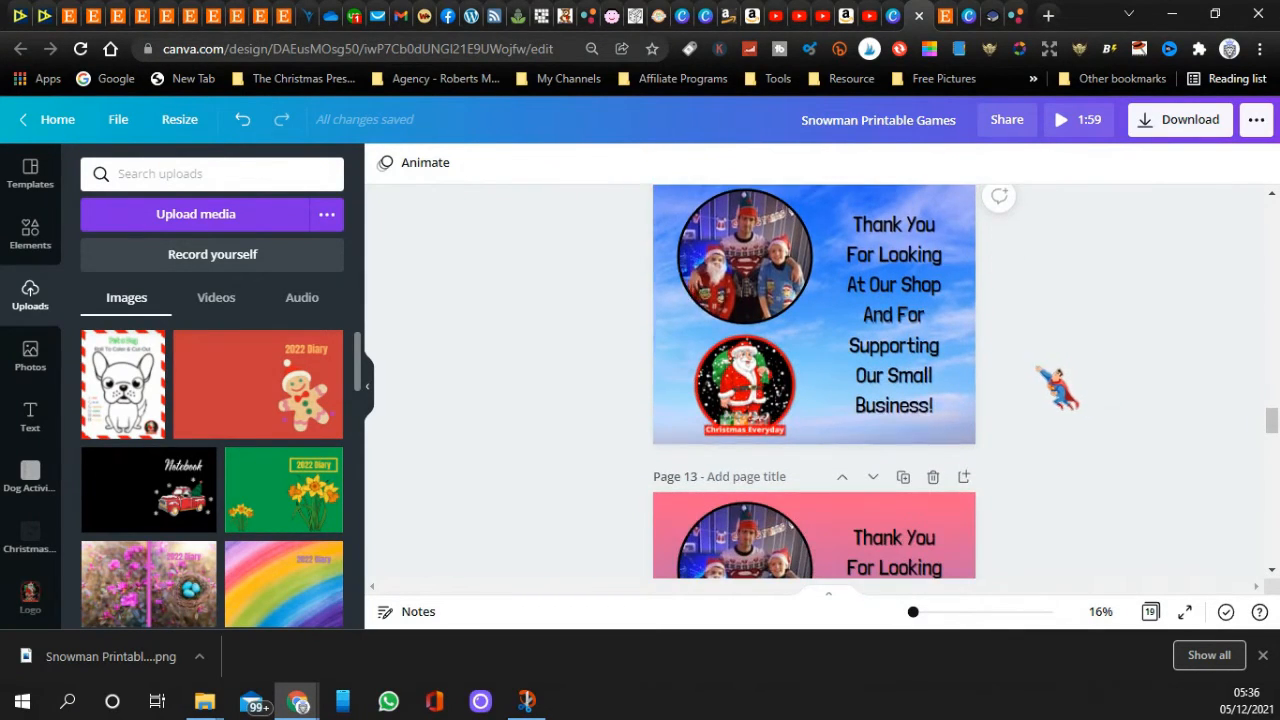
pyautogui.scroll(-6, 870, 375)
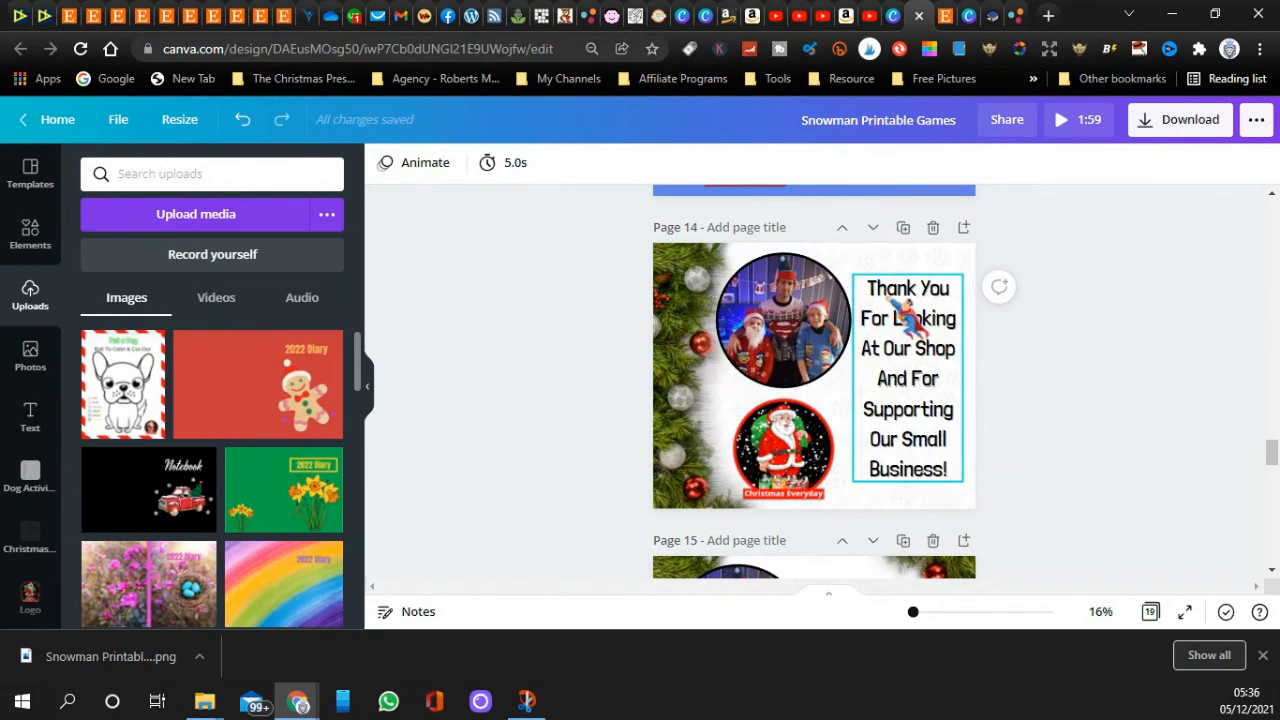
pyautogui.scroll(-4, 815, 380)
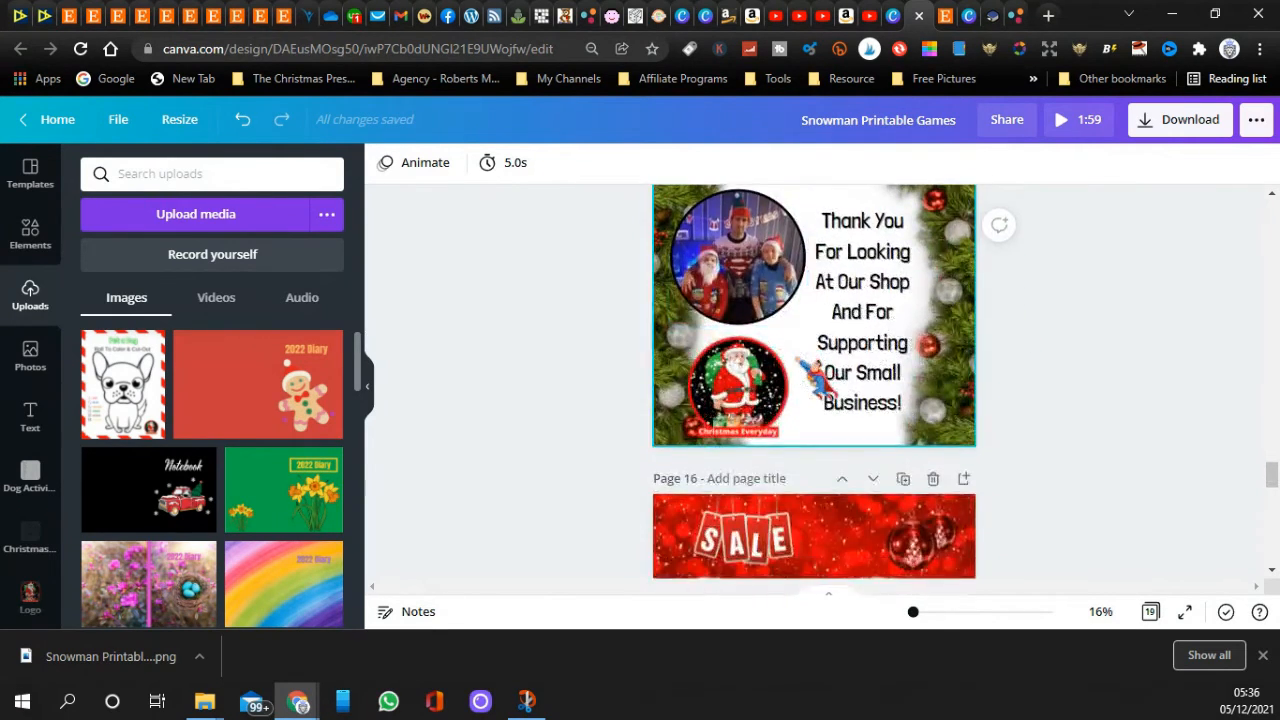
pyautogui.scroll(-3, 815, 380)
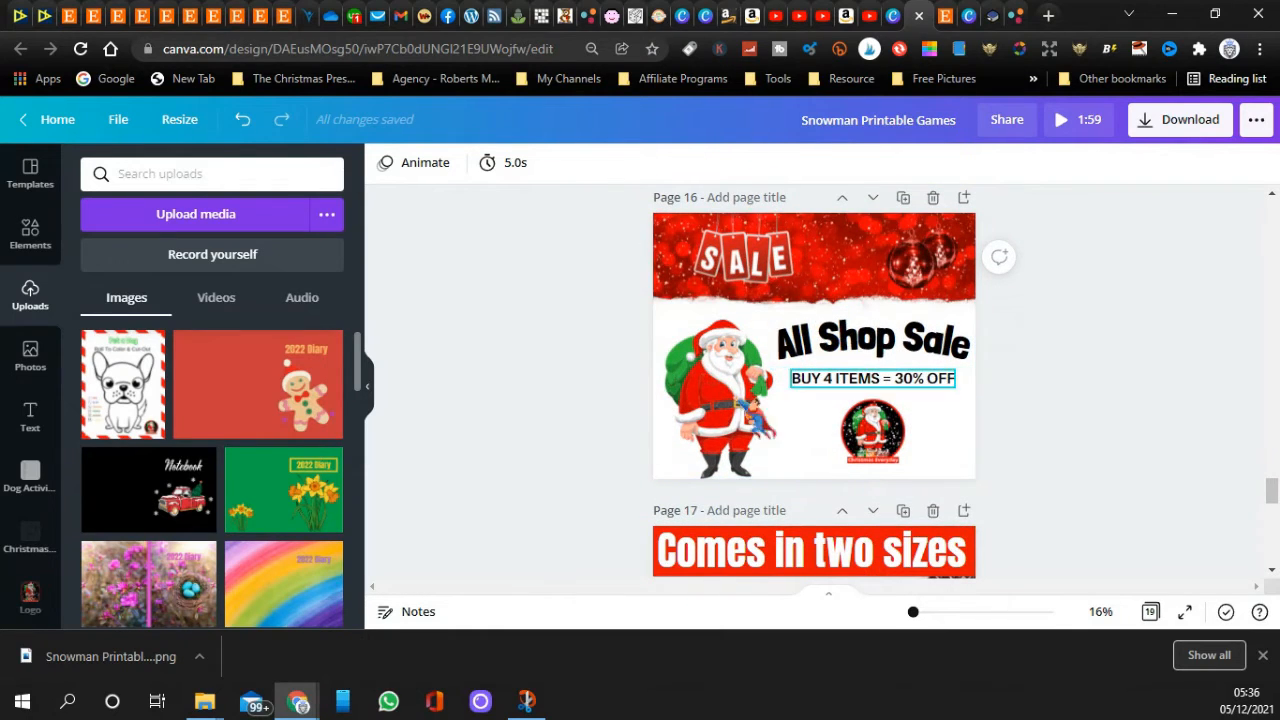
pyautogui.scroll(-3, 740, 370)
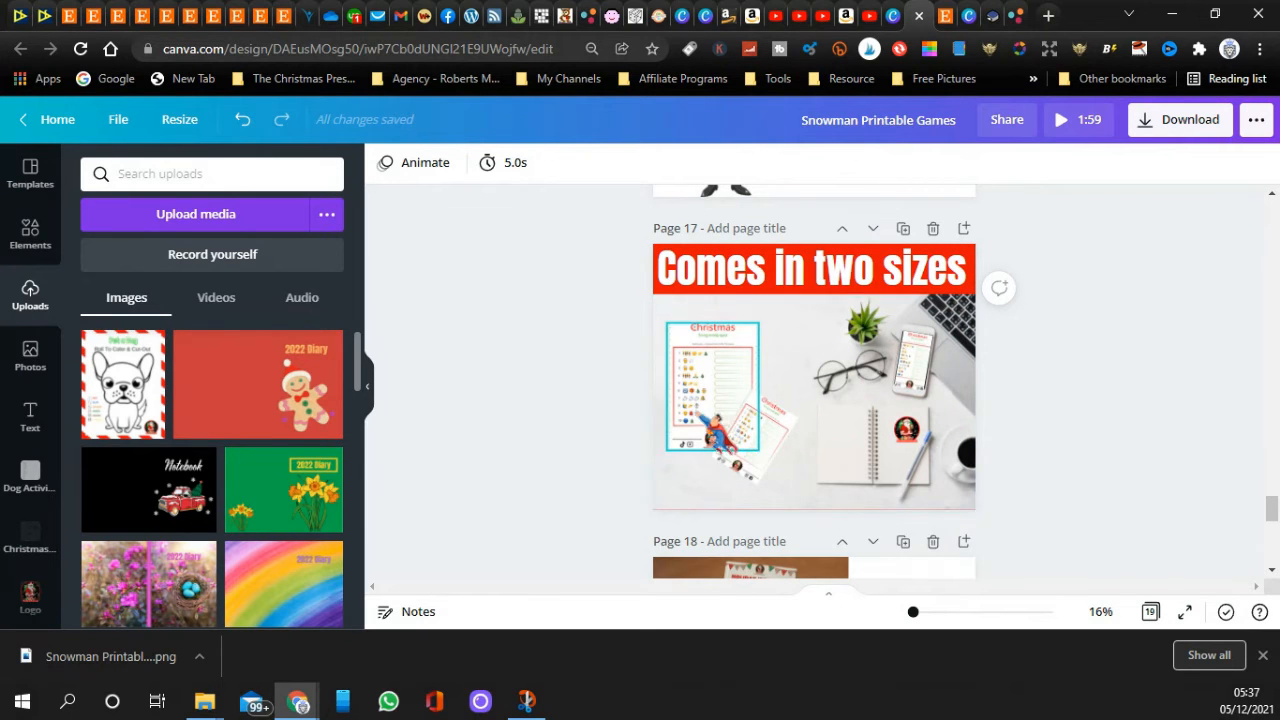
pyautogui.scroll(-3, 814, 380)
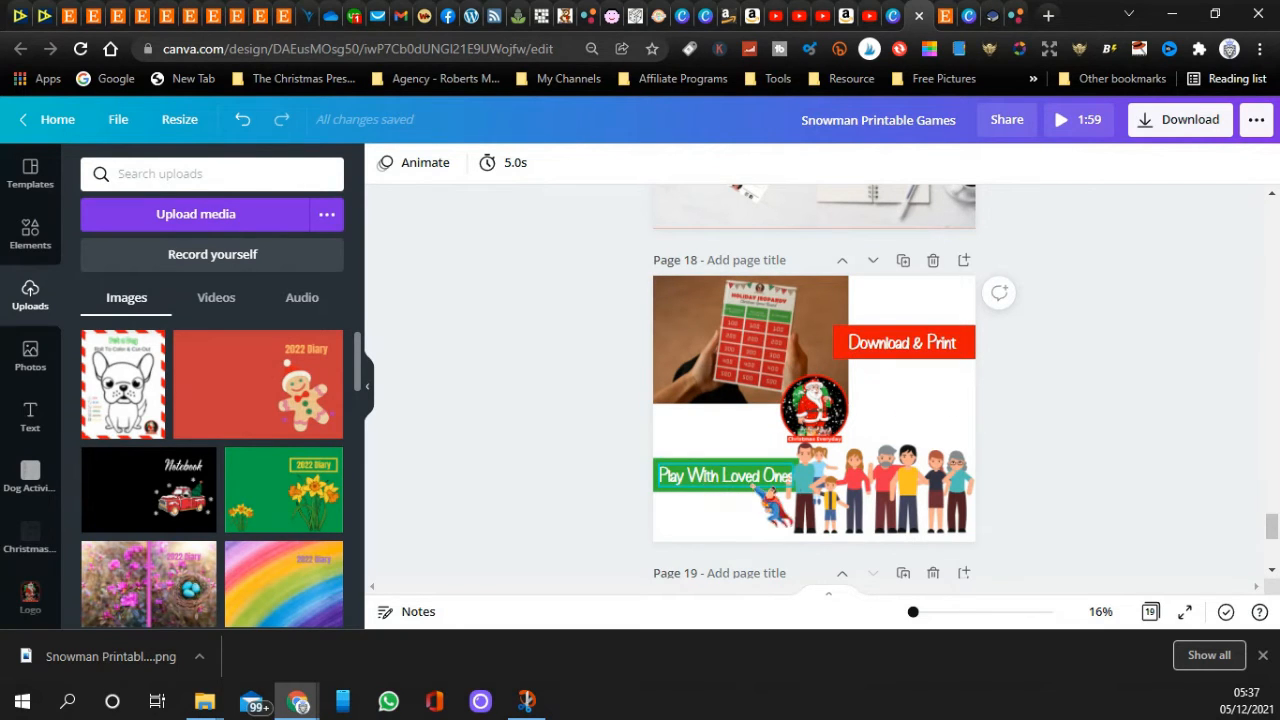
pyautogui.scroll(-3, 622, 395)
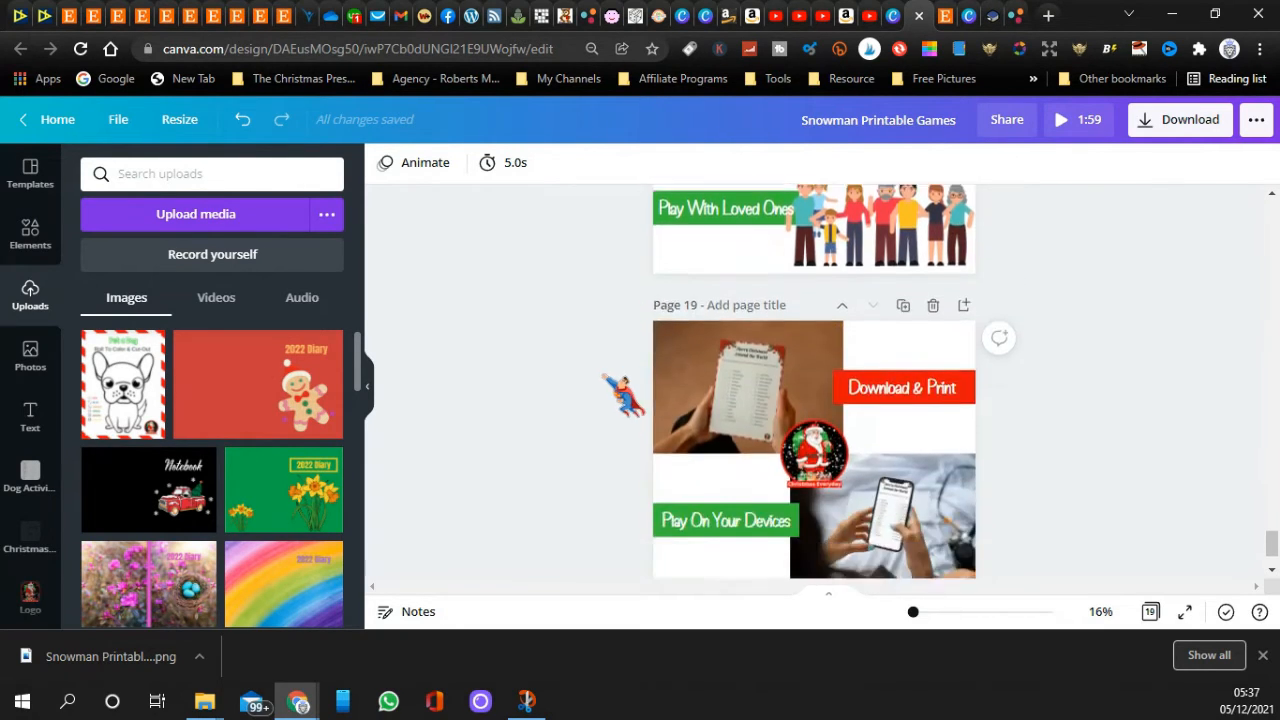
pyautogui.scroll(-2, 622, 395)
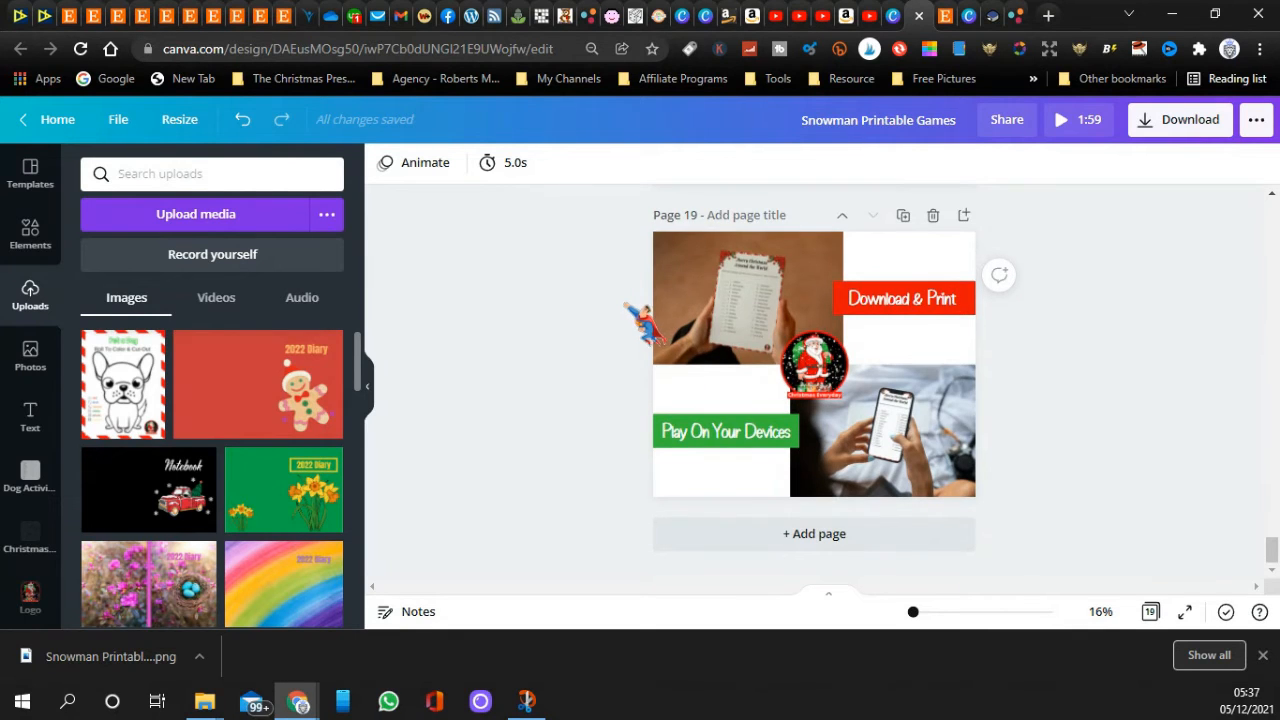
pyautogui.scroll(2, 634, 330)
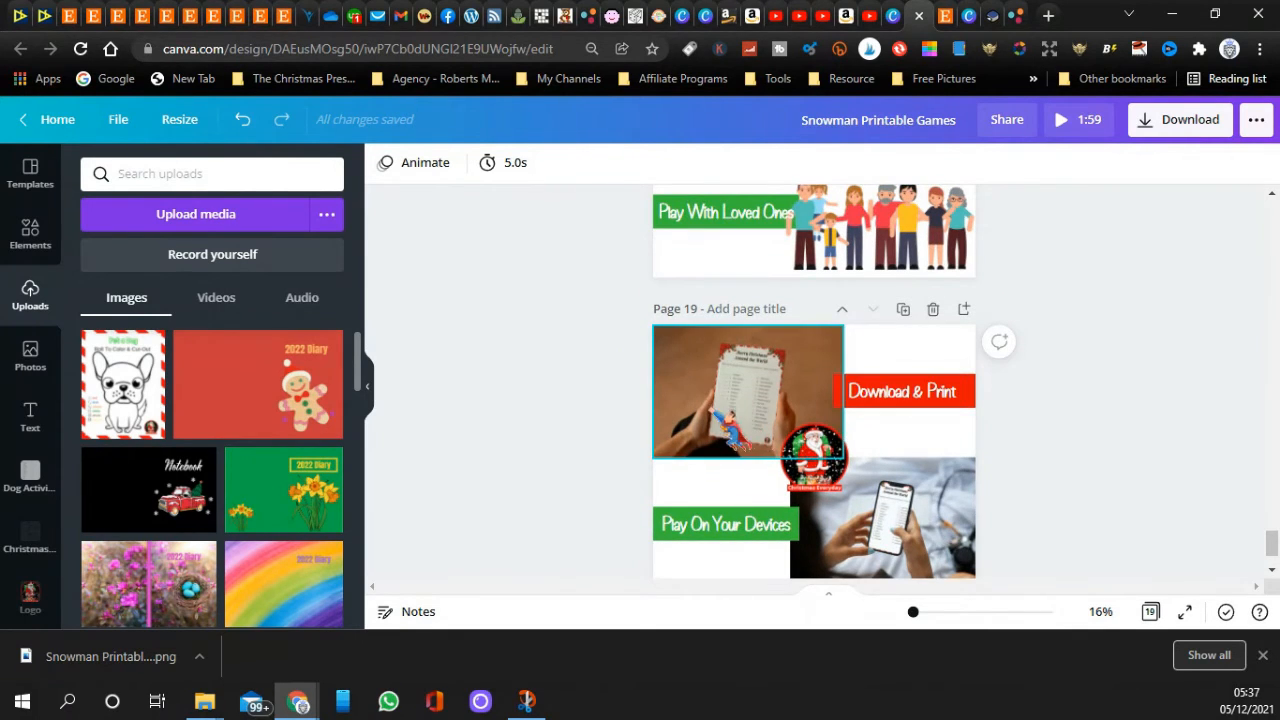
pyautogui.scroll(14, 606, 409)
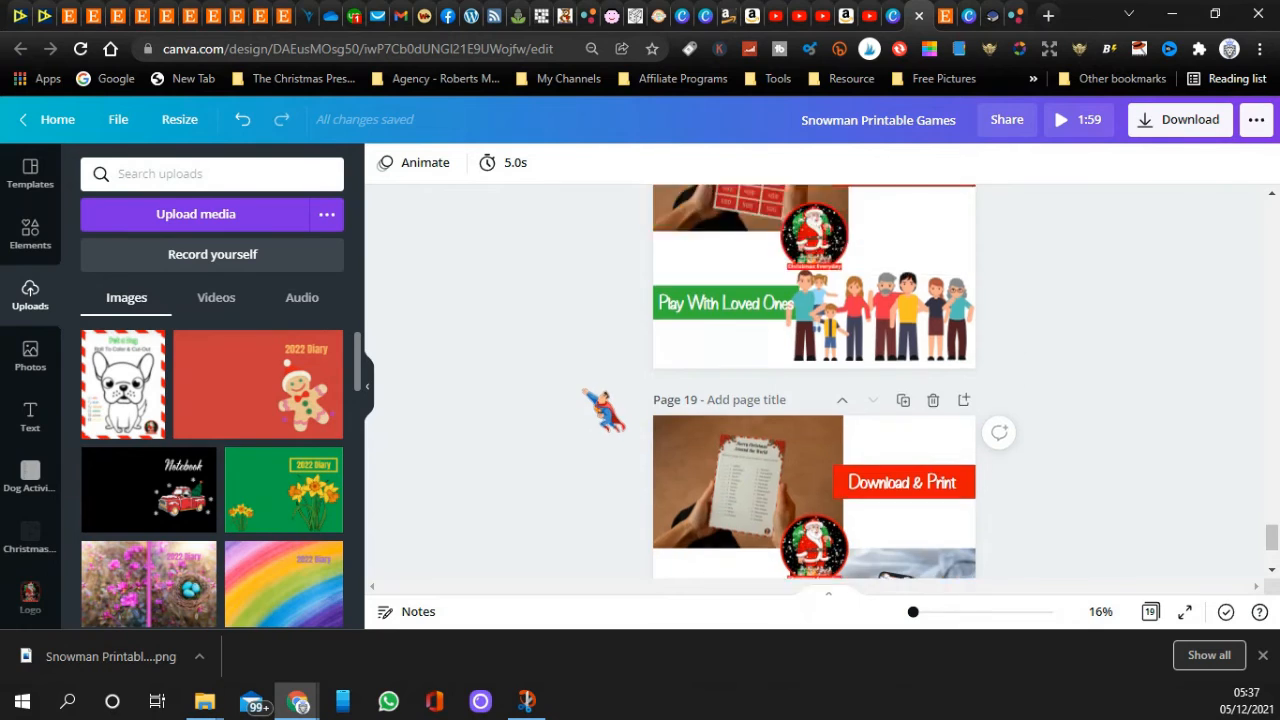
pyautogui.scroll(20, 630, 386)
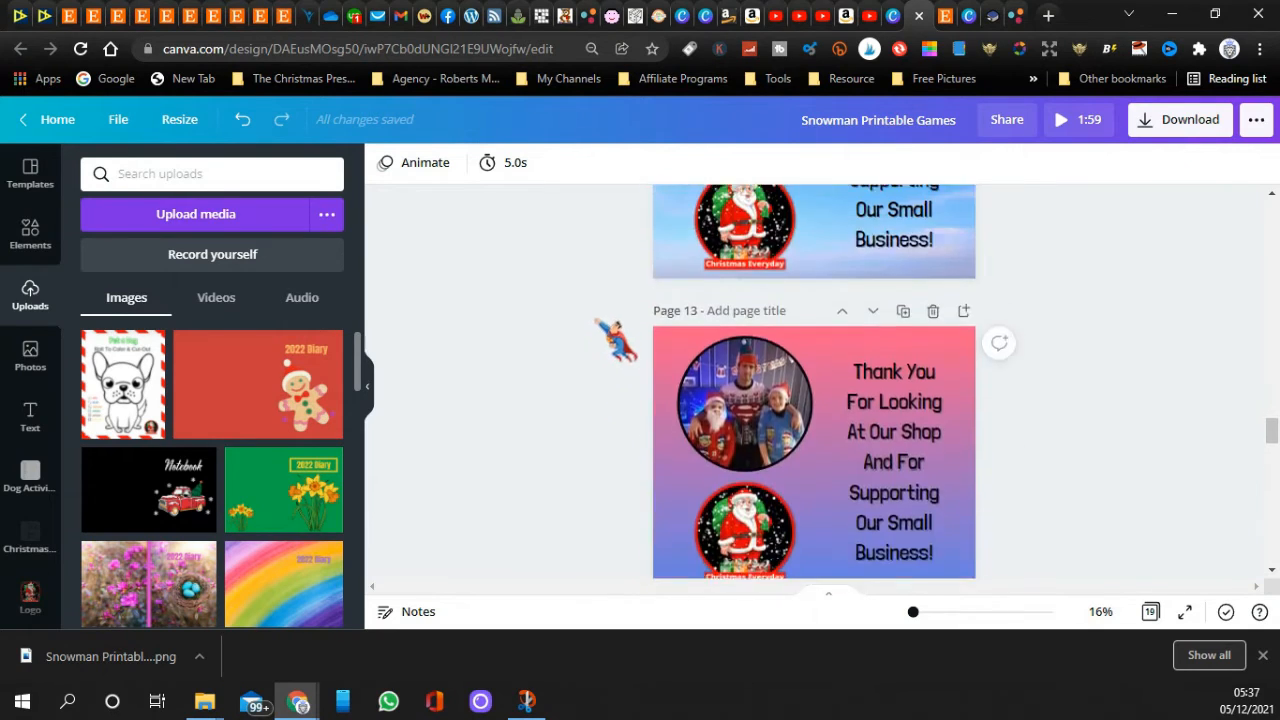
pyautogui.scroll(20, 612, 320)
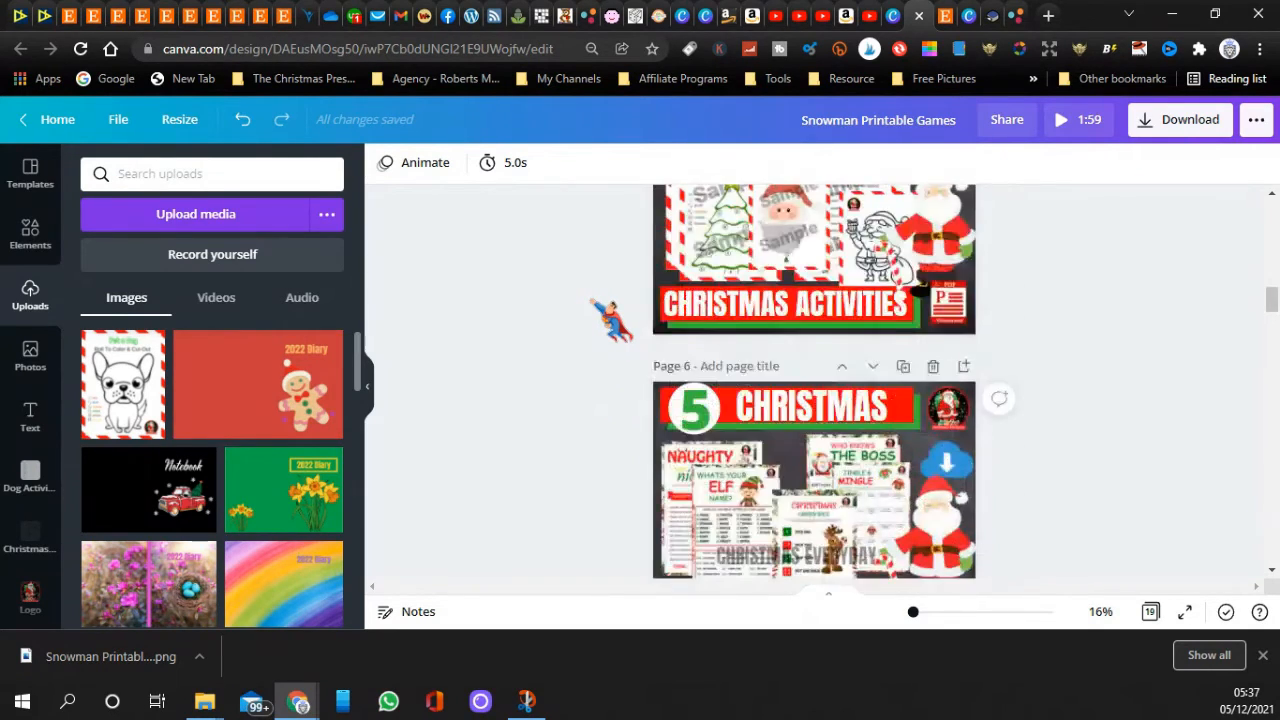
pyautogui.scroll(1, 615, 320)
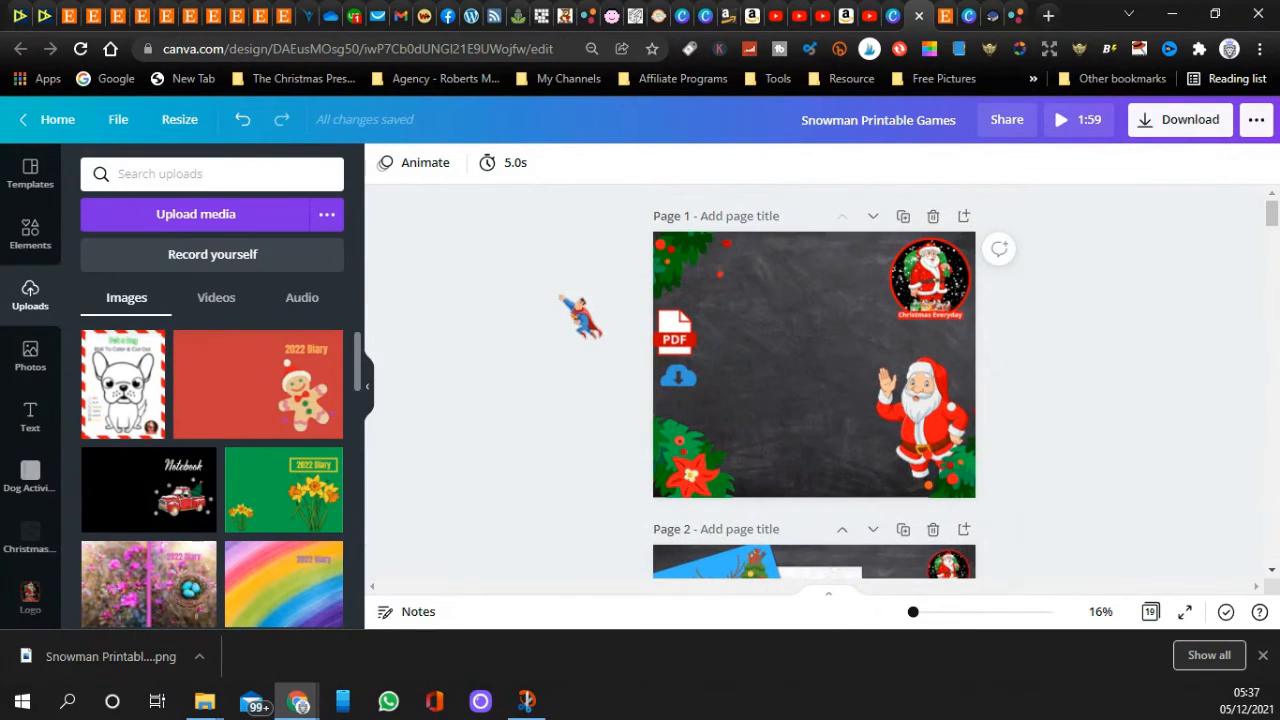
# - Switch to the Jingle Mingle Game design and review its Pet a Dog listing pages from page 1 to page 7
pyautogui.click(893, 16)
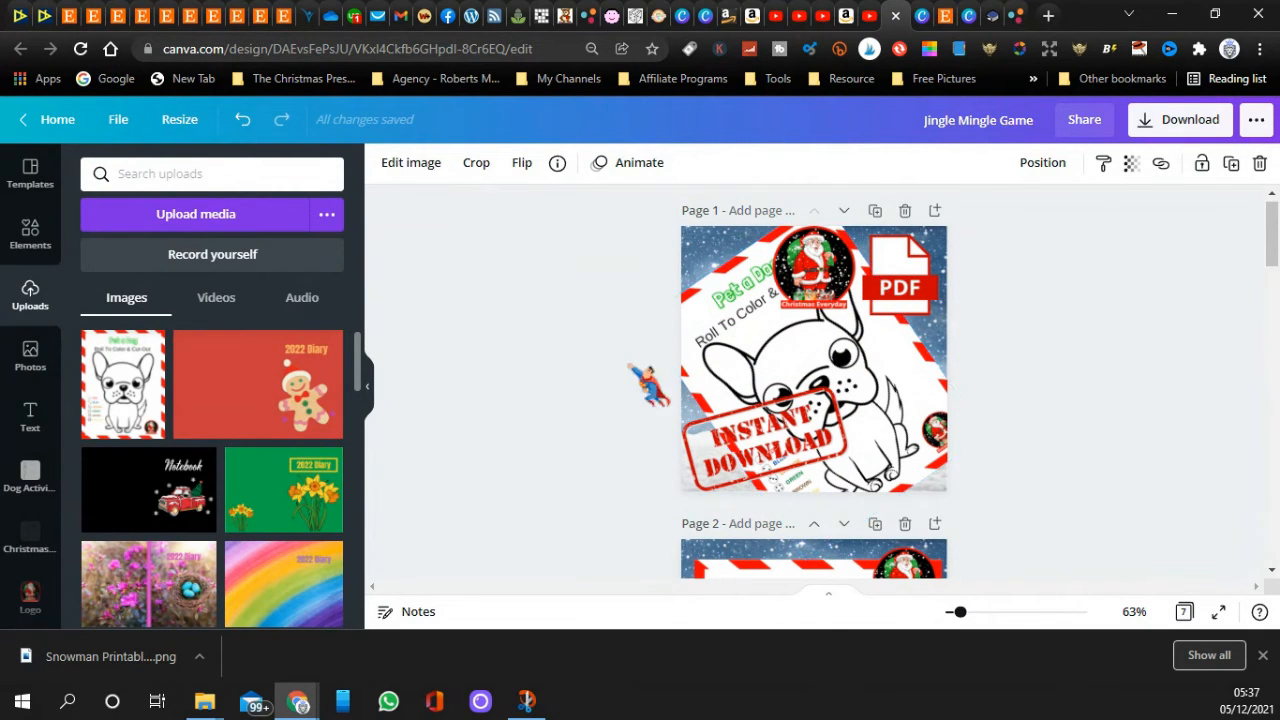
pyautogui.scroll(-4, 590, 360)
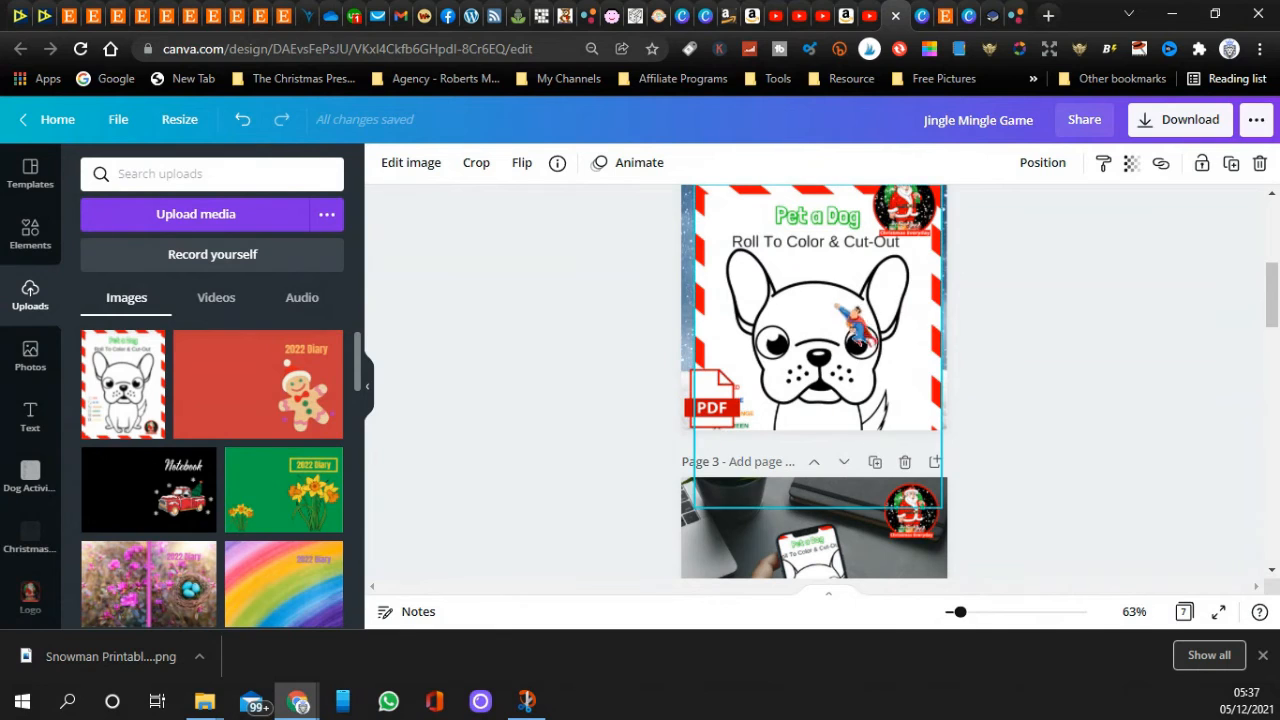
pyautogui.scroll(-3, 814, 380)
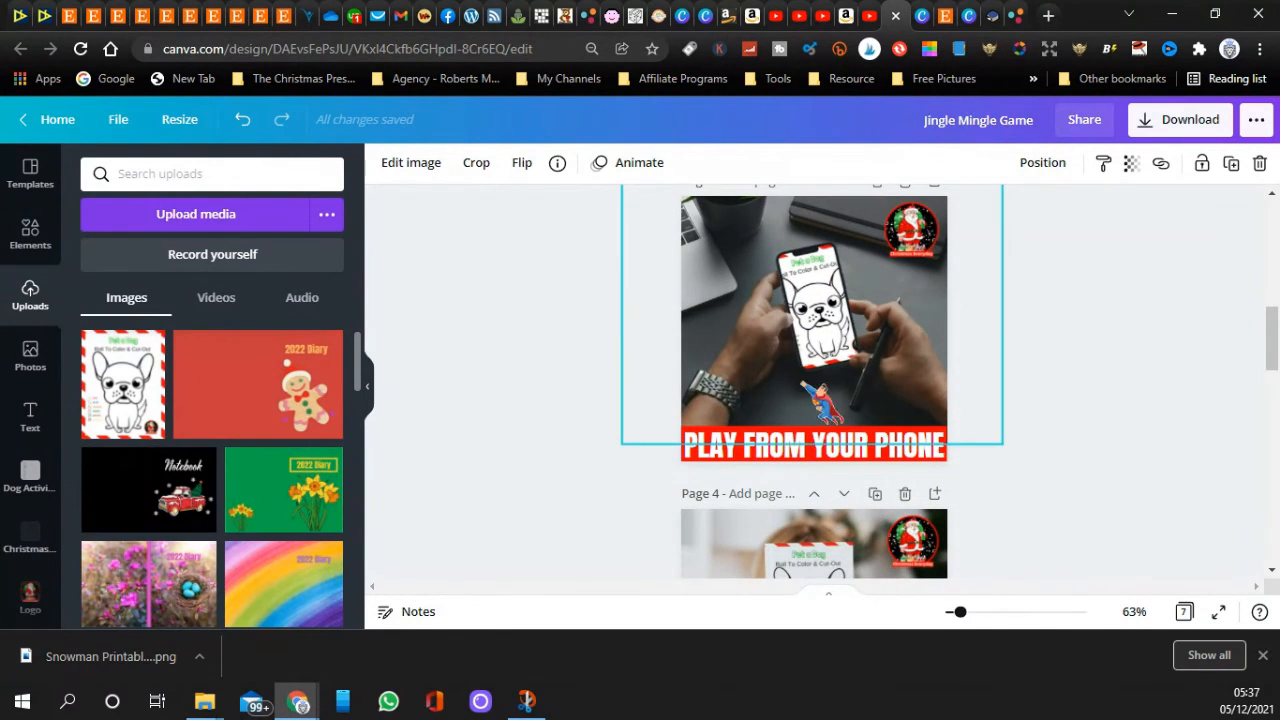
pyautogui.scroll(-7, 814, 380)
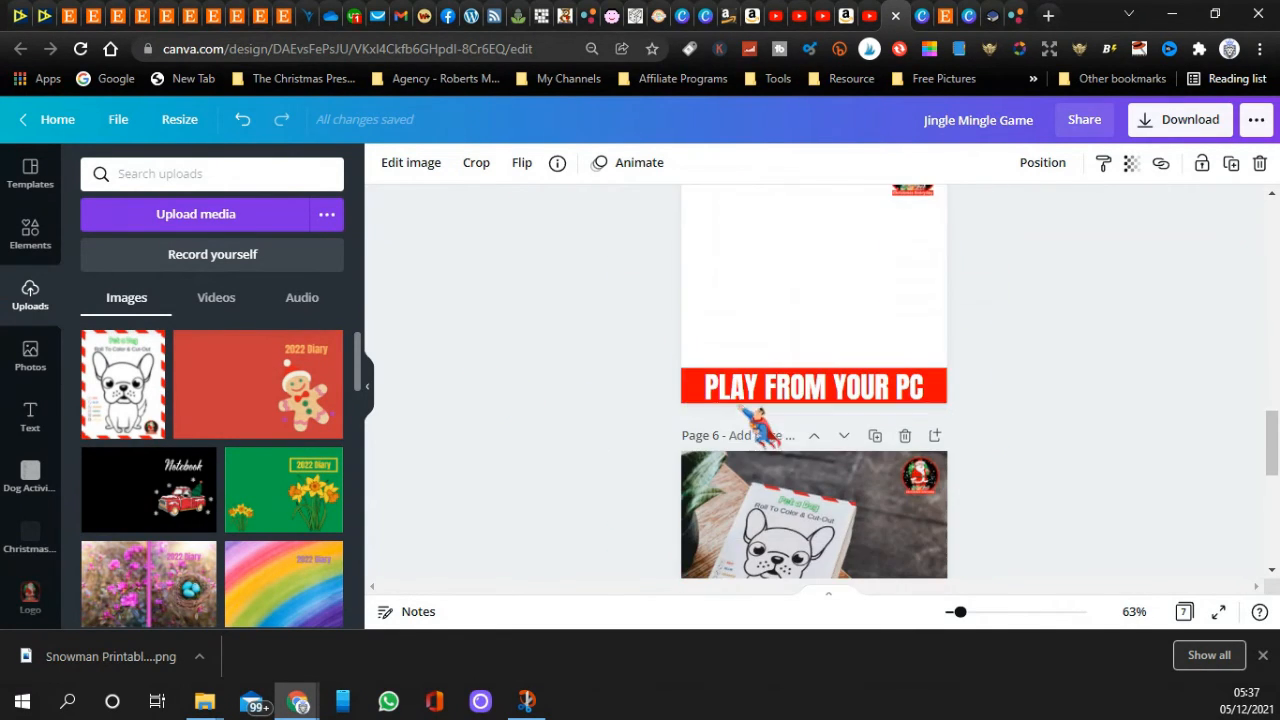
pyautogui.scroll(-3, 760, 410)
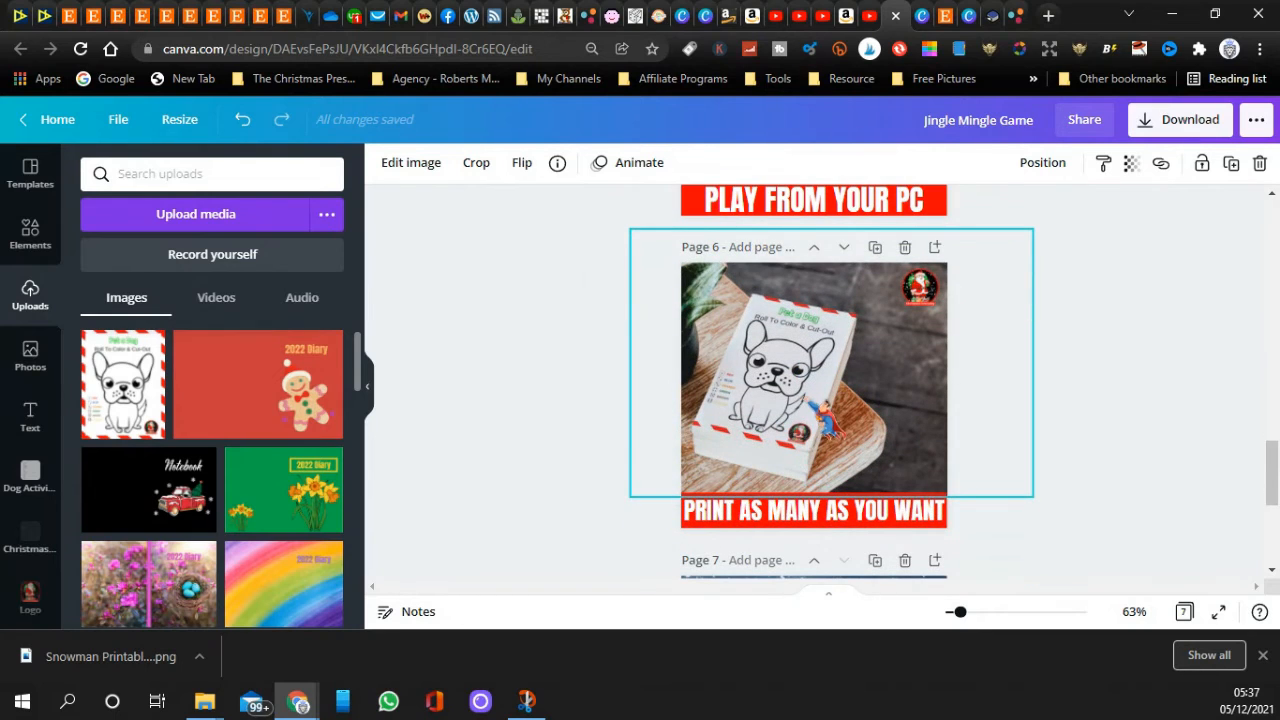
pyautogui.scroll(-3, 894, 555)
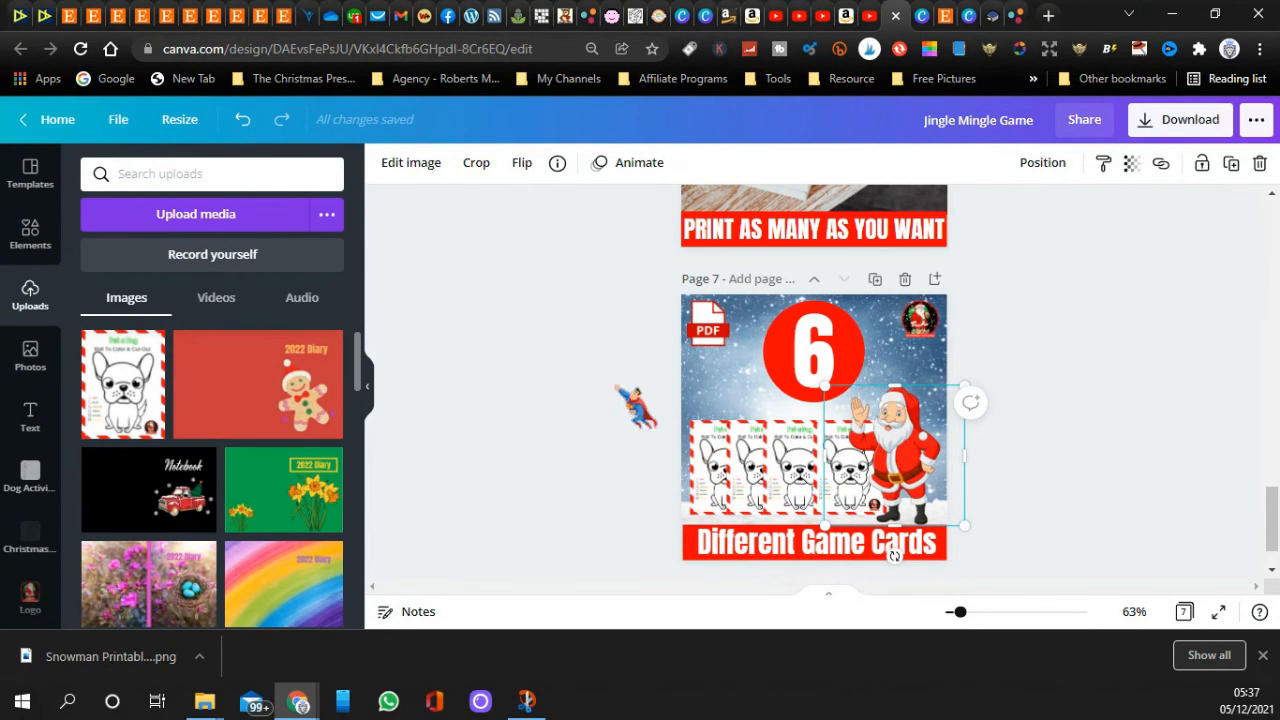
pyautogui.scroll(2, 611, 394)
pyautogui.scroll(-3, 611, 394)
pyautogui.scroll(1, 814, 390)
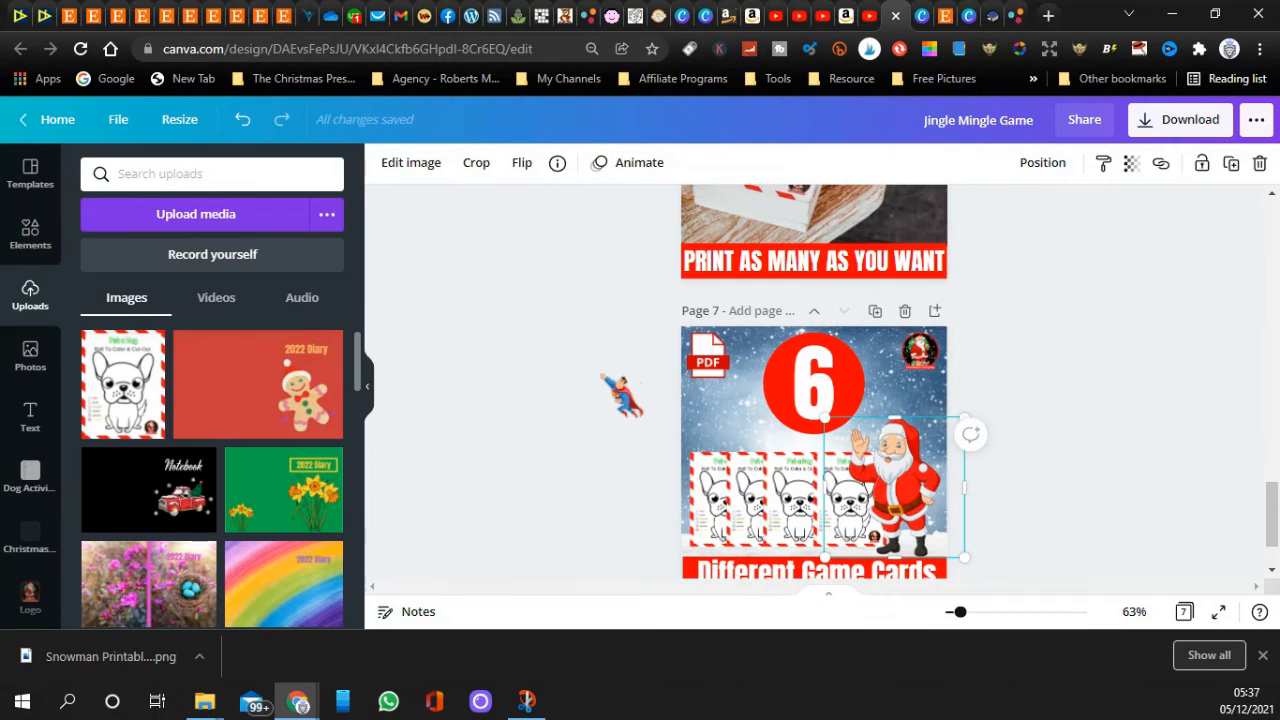
# - Switch to the Make Money With Video channel on YouTube, look through its uploaded videos, and dismiss the browser's downloads bar
pyautogui.click(852, 16)
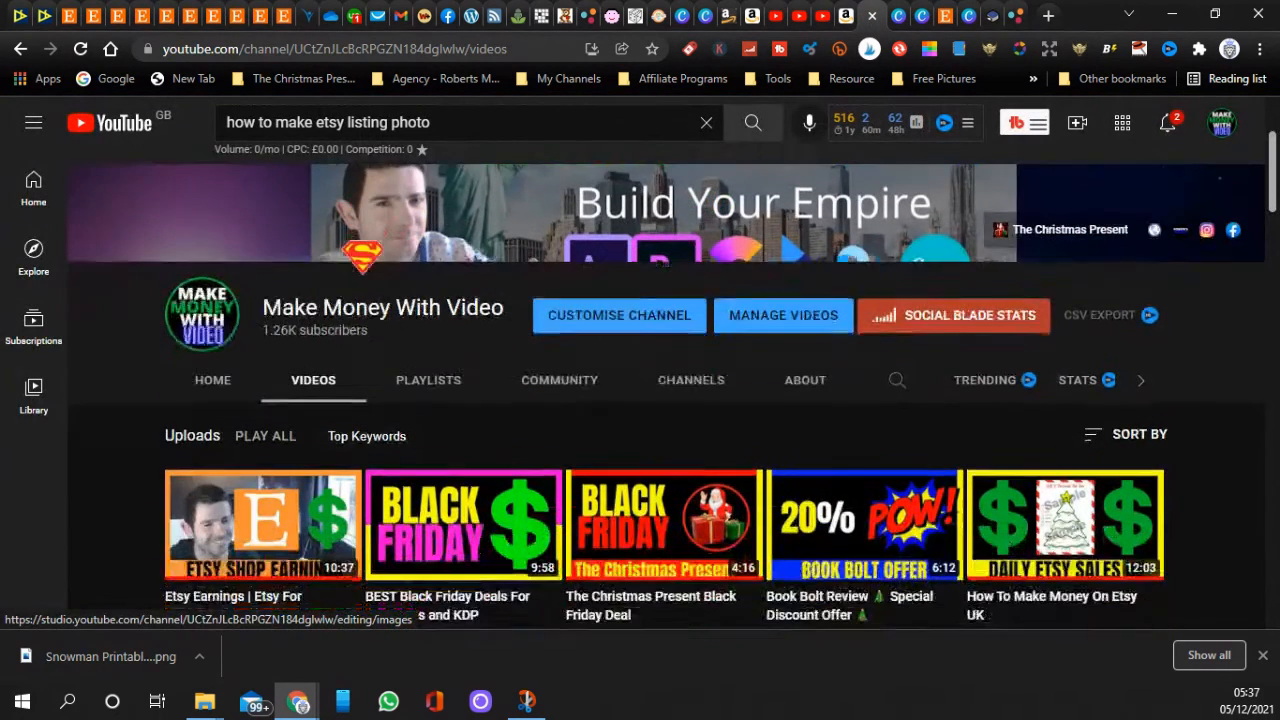
pyautogui.scroll(-1, 362, 255)
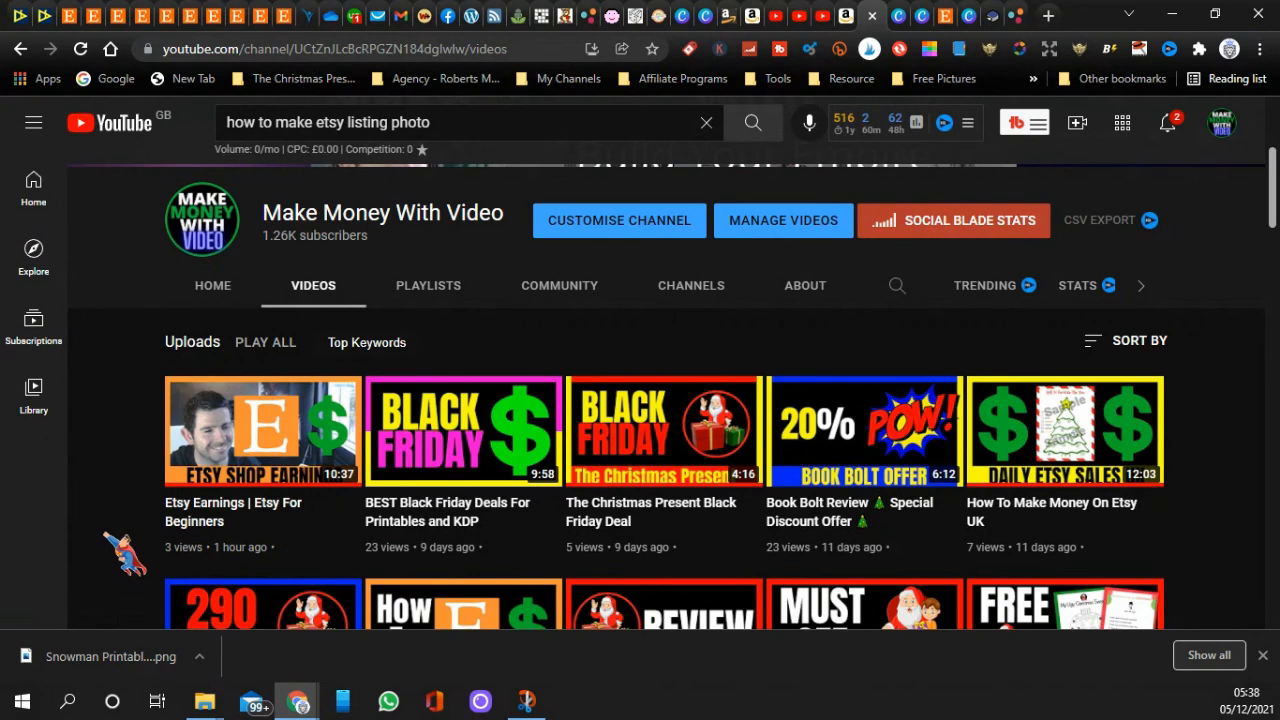
pyautogui.scroll(-2, 126, 553)
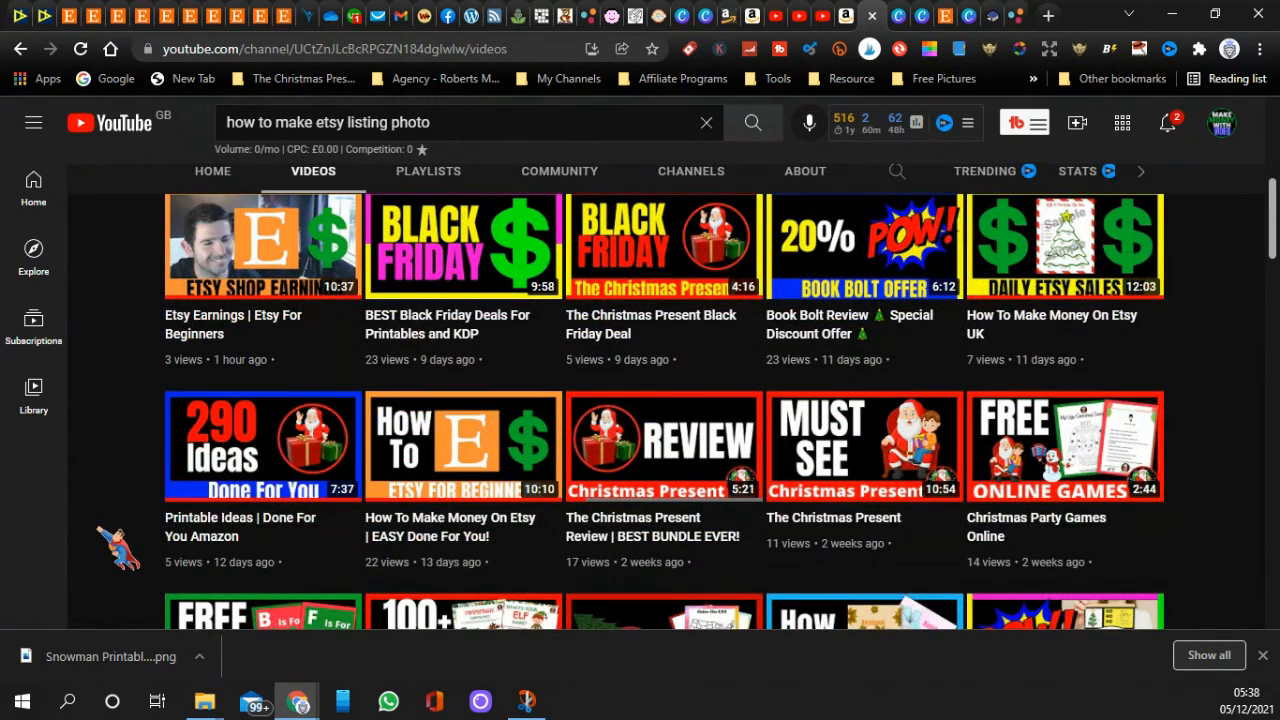
pyautogui.click(1262, 655)
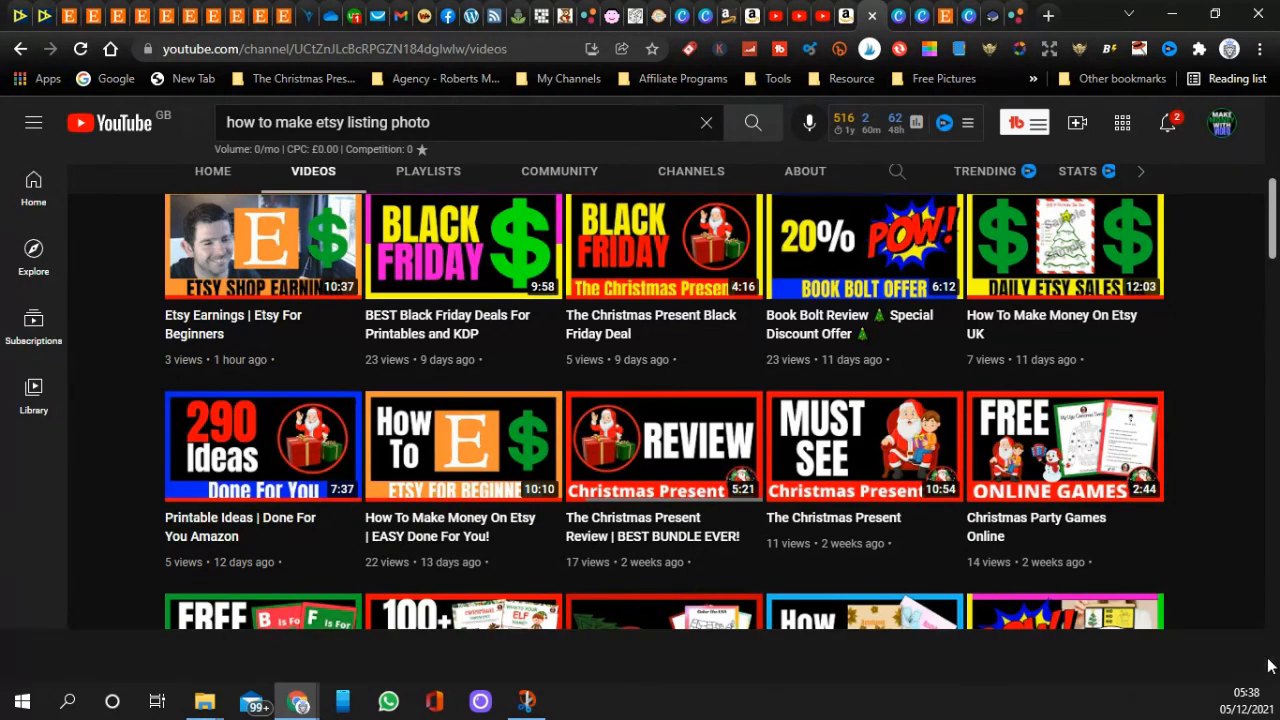